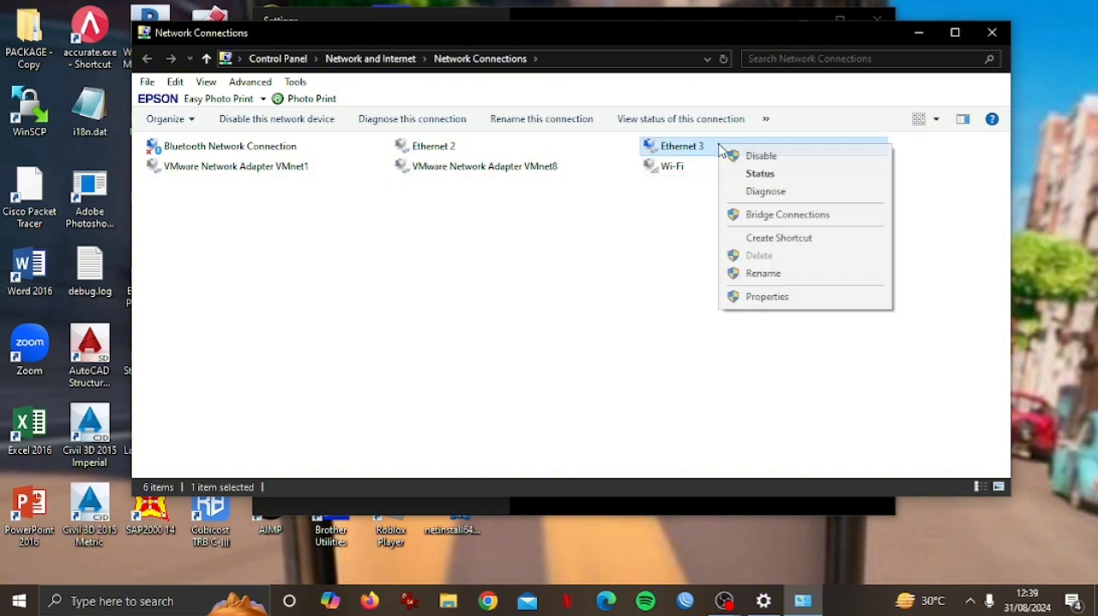
Assign the Ethernet 3 adapter a static IPv4 address in the 192.168.88 range.
{"action": "left_click", "coordinate": [297, 299]}
{"action": "double_click", "coordinate": [297, 300]}
{"action": "left_click", "coordinate": [312, 275]}
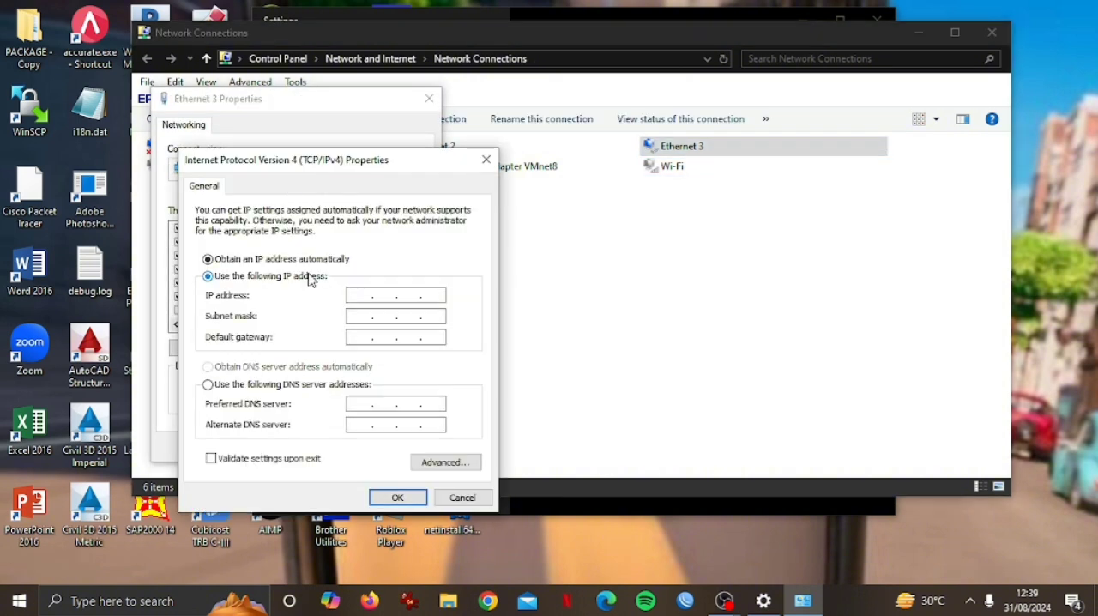
{"action": "left_click", "coordinate": [362, 298]}
{"action": "type", "text": "192168884"}
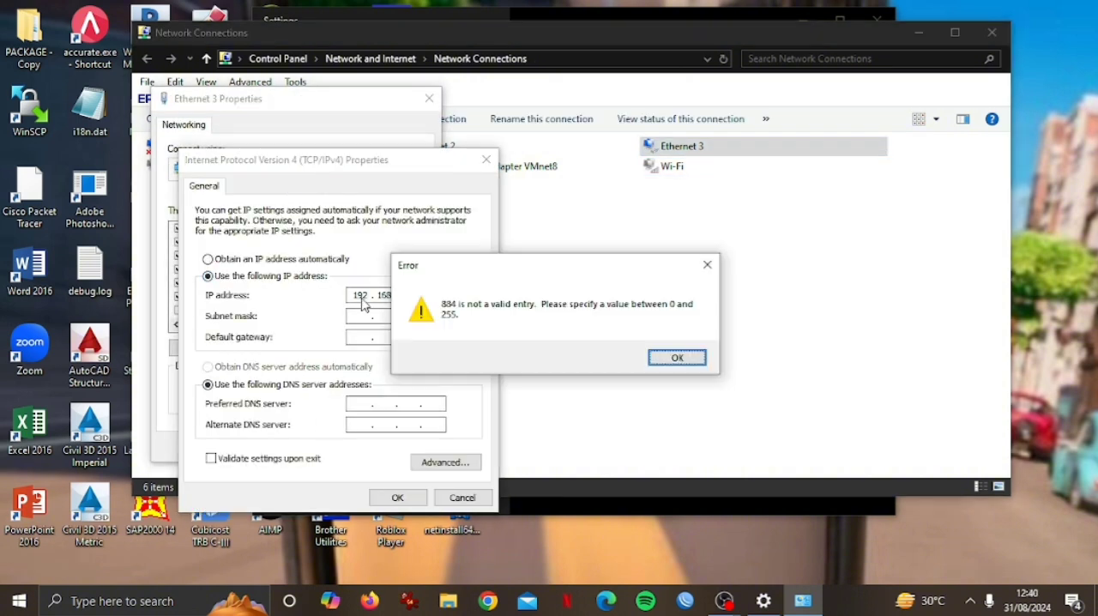
{"action": "left_click", "coordinate": [707, 263]}
{"action": "key", "text": "BackSpace"}
{"action": "type", "text": "88."}
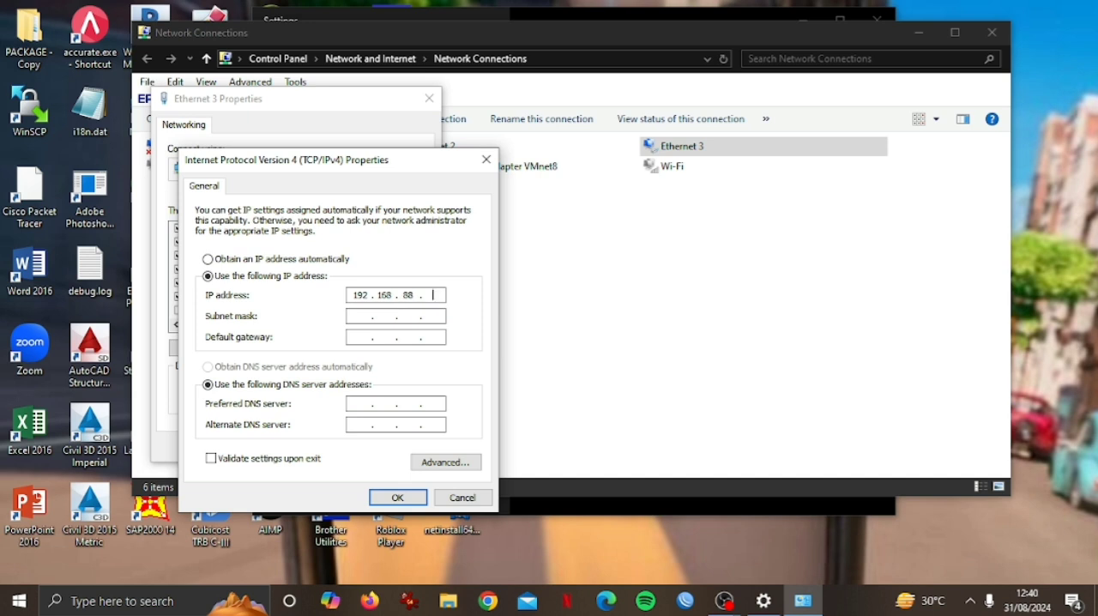
{"action": "left_click", "coordinate": [397, 498]}
{"action": "left_click", "coordinate": [339, 445]}
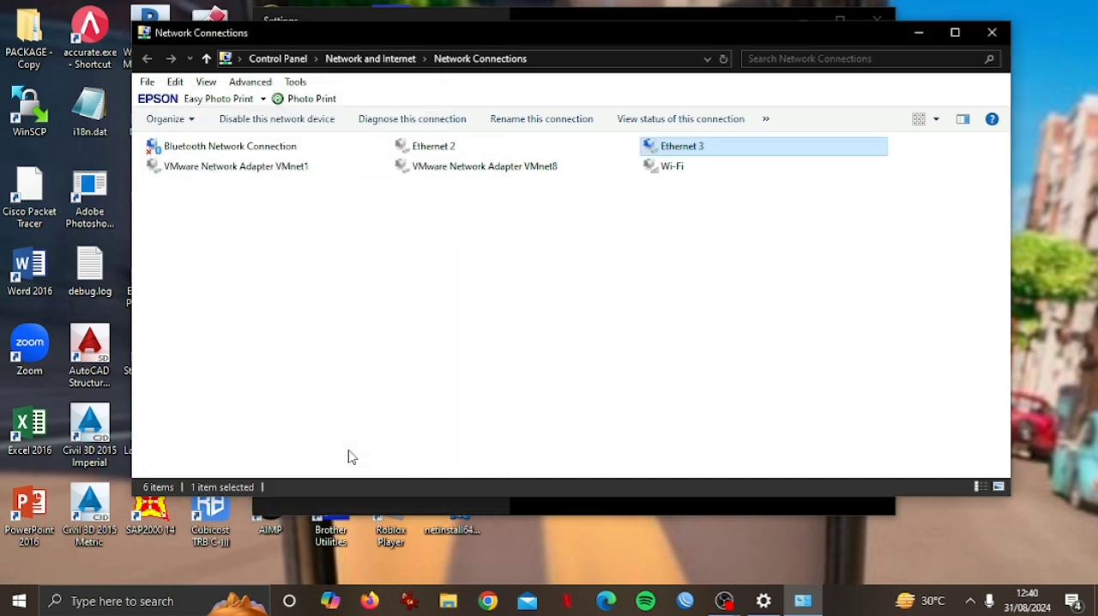
Switch to WinBox and connect to the MikroTik neighbor with the login admin and an empty password.
{"action": "left_click", "coordinate": [918, 32]}
{"action": "double_click", "coordinate": [391, 266]}
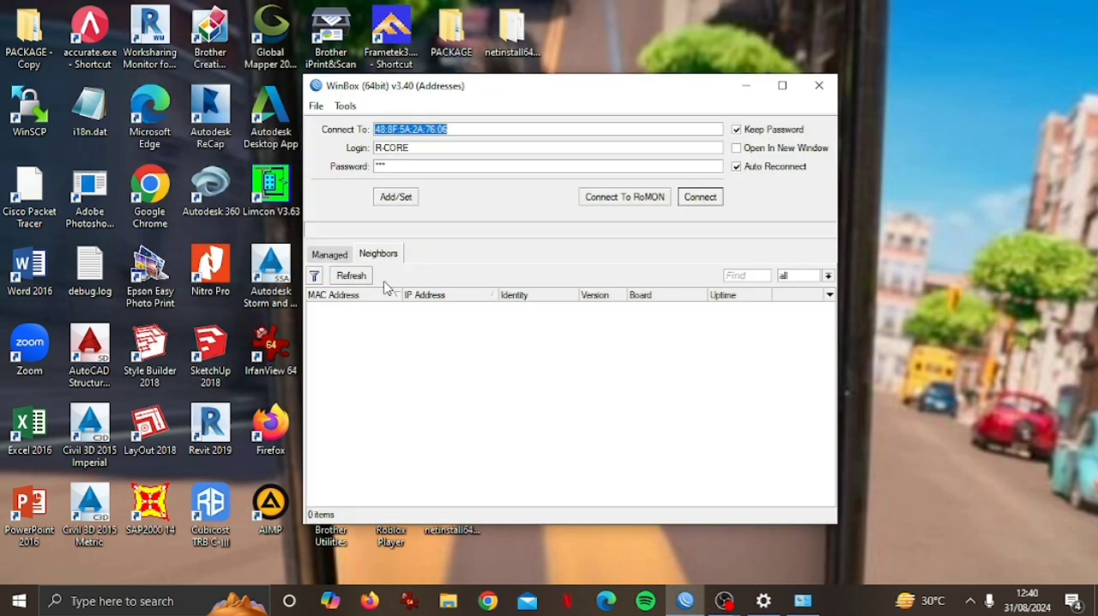
{"action": "left_click", "coordinate": [414, 167]}
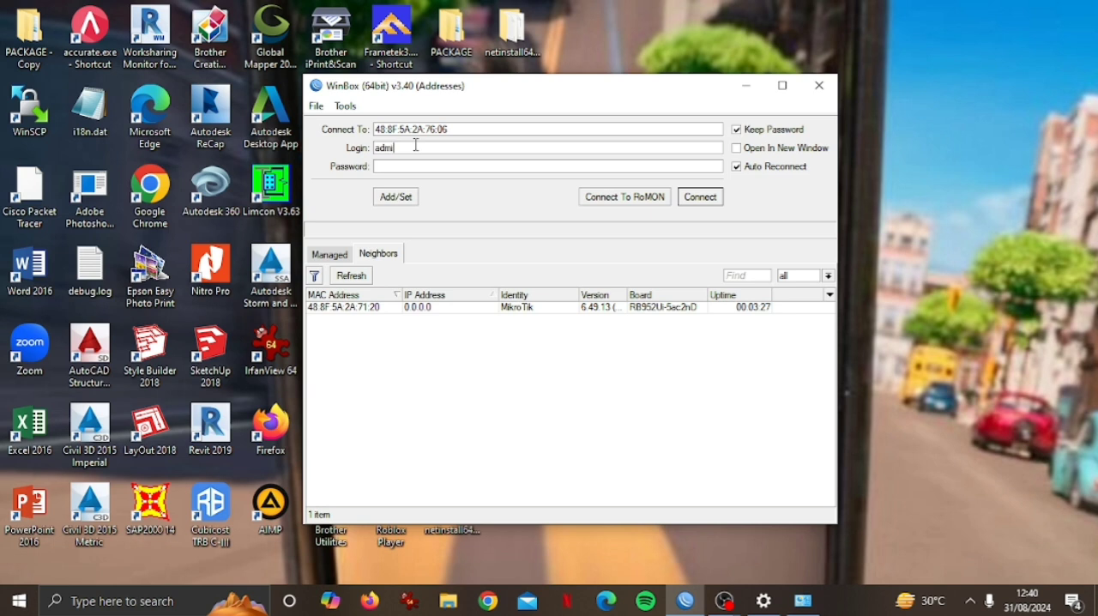
{"action": "left_click", "coordinate": [374, 307]}
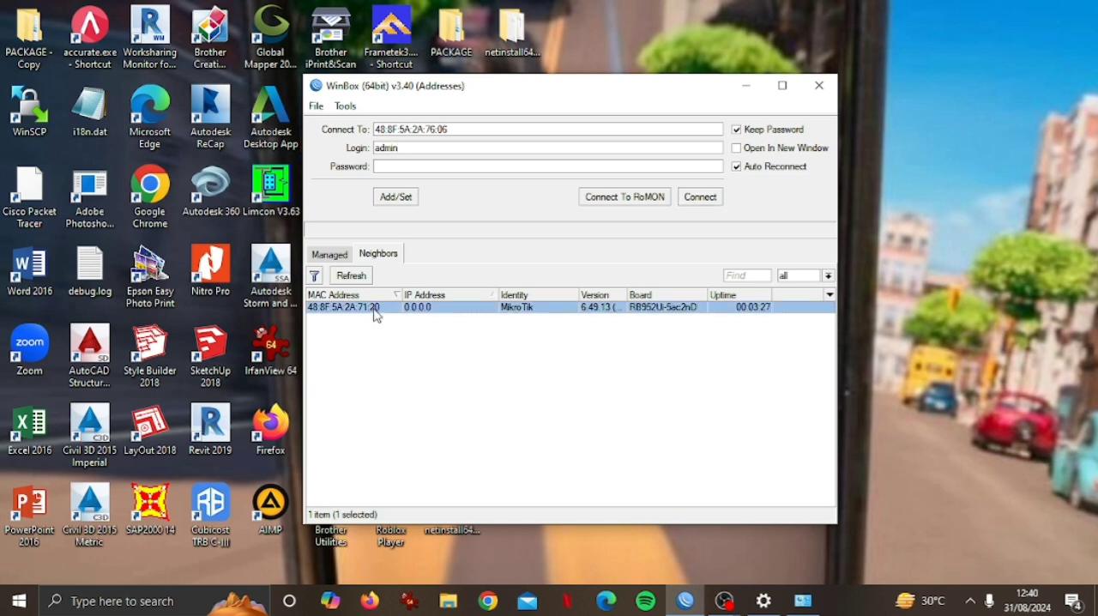
{"action": "left_click", "coordinate": [696, 198]}
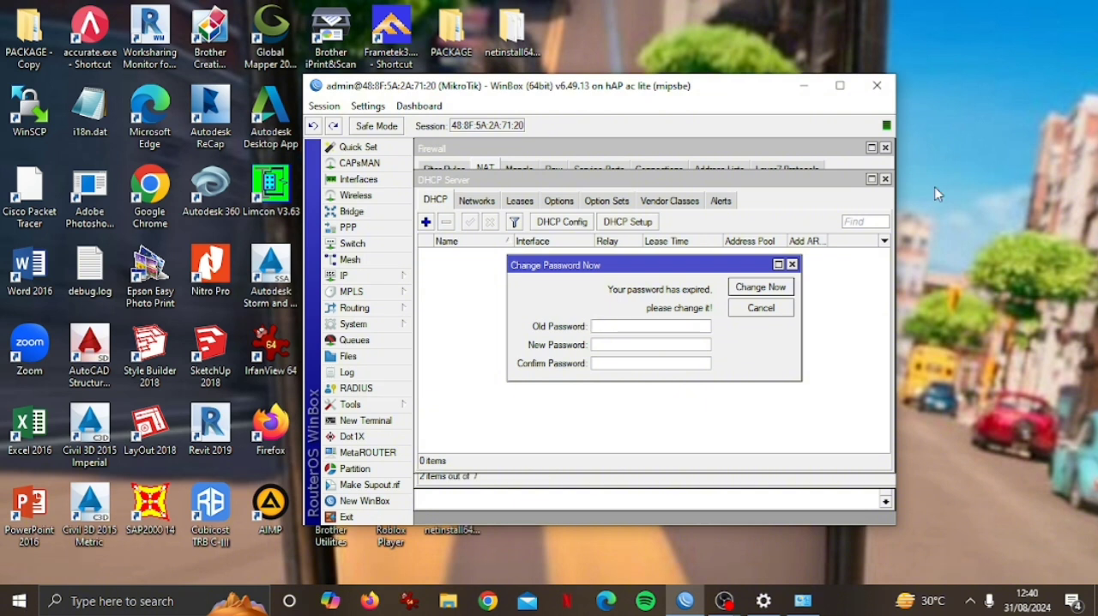
Reset the router's configuration with the No Default Configuration option enabled.
{"action": "left_click", "coordinate": [359, 324]}
{"action": "left_click", "coordinate": [468, 434]}
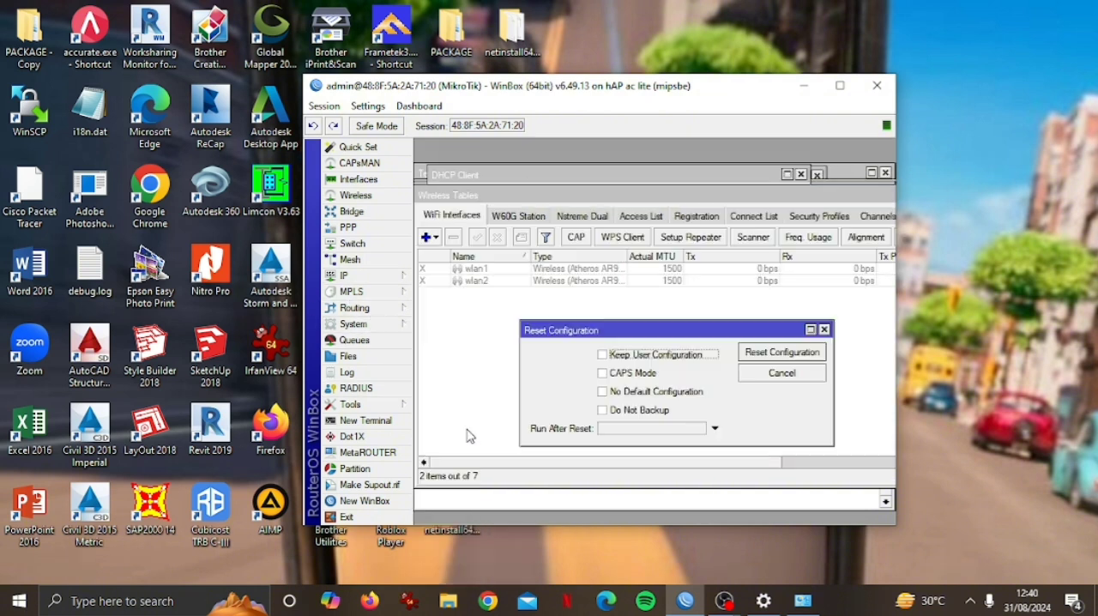
{"action": "left_click", "coordinate": [629, 392]}
{"action": "left_click", "coordinate": [760, 353]}
{"action": "left_click", "coordinate": [667, 328]}
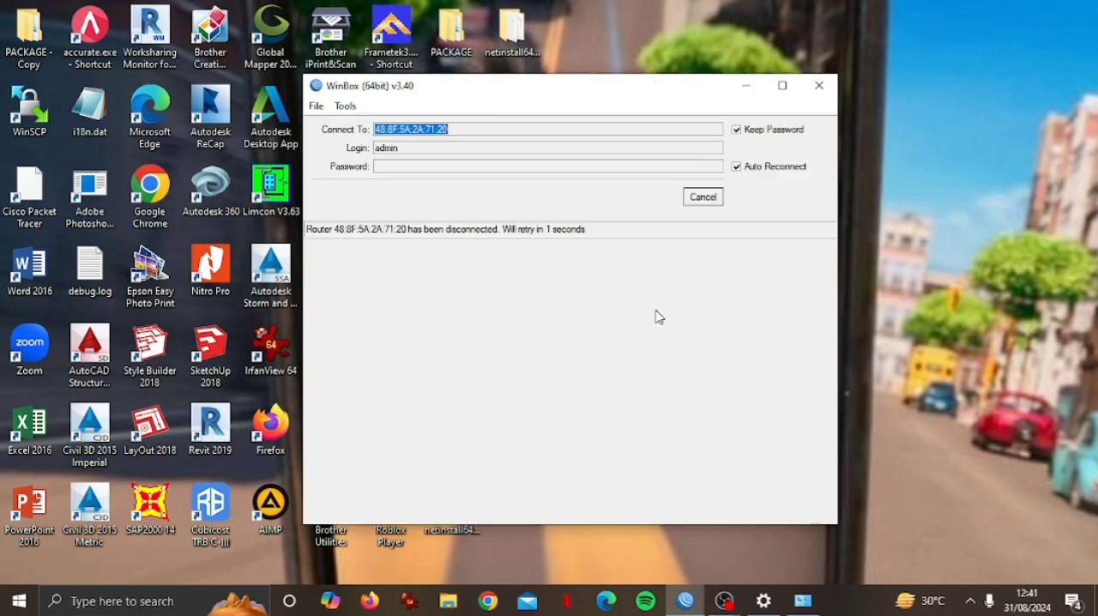
Cancel the automatic reconnection, refresh the neighbor list and reconnect to the reset router as admin.
{"action": "left_click", "coordinate": [703, 197]}
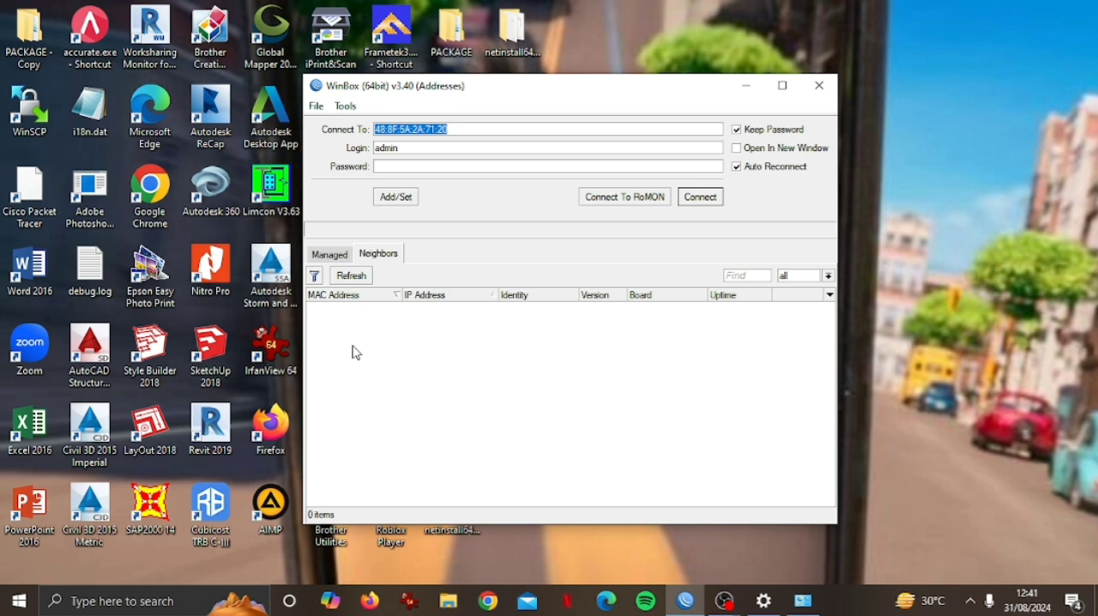
{"action": "left_click", "coordinate": [365, 276]}
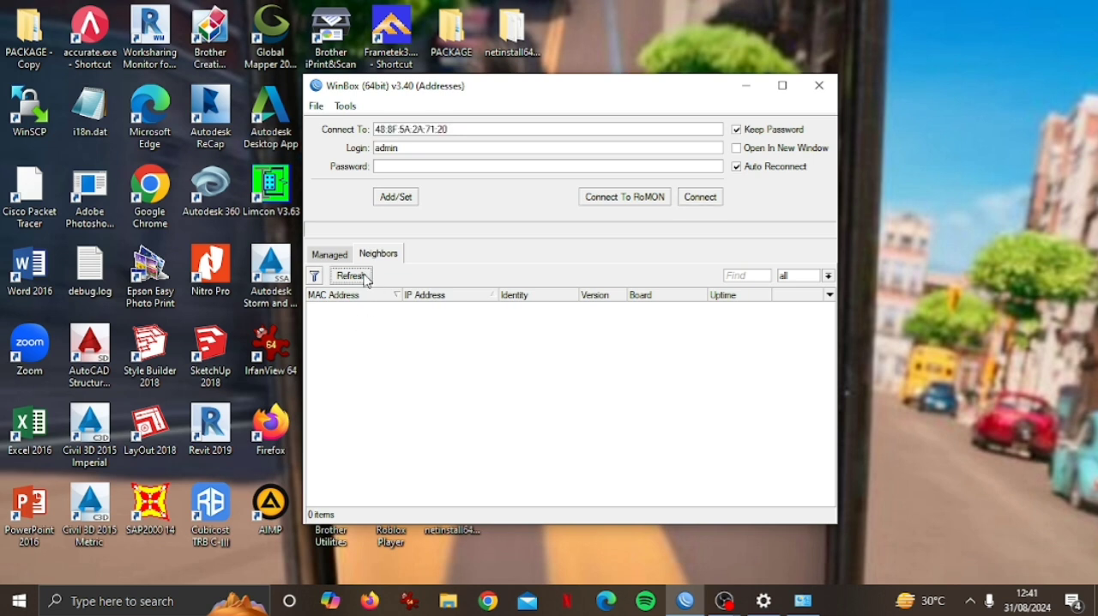
{"action": "left_click", "coordinate": [364, 276]}
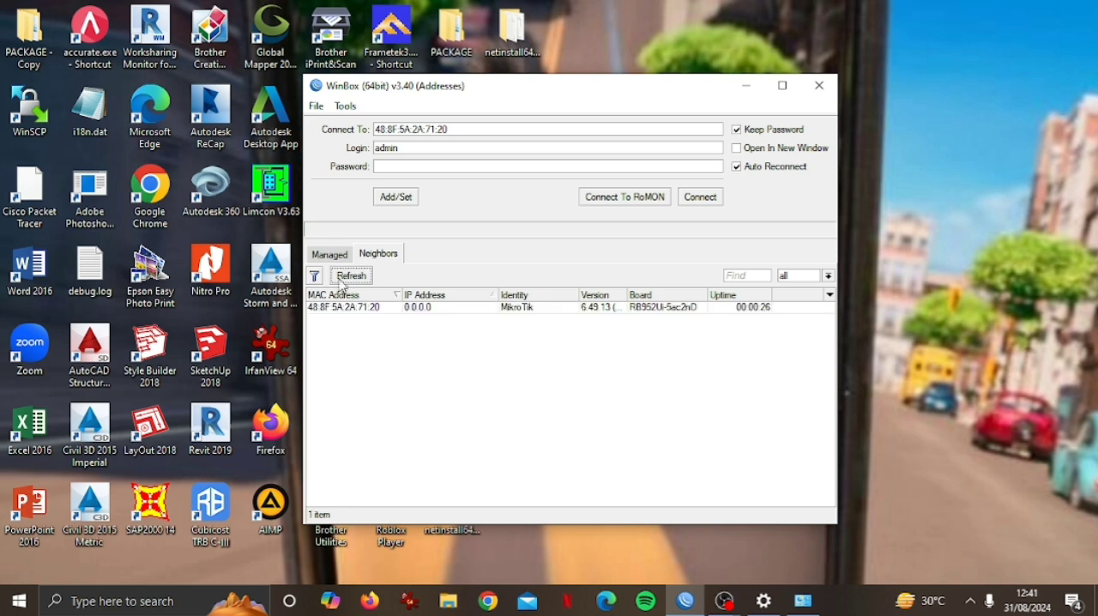
{"action": "left_click", "coordinate": [359, 307]}
{"action": "left_click", "coordinate": [705, 199]}
Set the router's identity to Router.
{"action": "left_click", "coordinate": [353, 323]}
{"action": "left_click", "coordinate": [470, 288]}
{"action": "type", "text": "Router"}
{"action": "left_click", "coordinate": [708, 301]}
Create the user RB-01 in the full group with an account password, and remove the default admin user.
{"action": "left_click", "coordinate": [353, 323]}
{"action": "left_click", "coordinate": [471, 559]}
{"action": "left_click", "coordinate": [426, 219]}
{"action": "type", "text": "RB-01"}
{"action": "left_click", "coordinate": [663, 261]}
{"action": "left_click", "coordinate": [648, 282]}
{"action": "left_click", "coordinate": [618, 322]}
{"action": "type", "text": "123"}
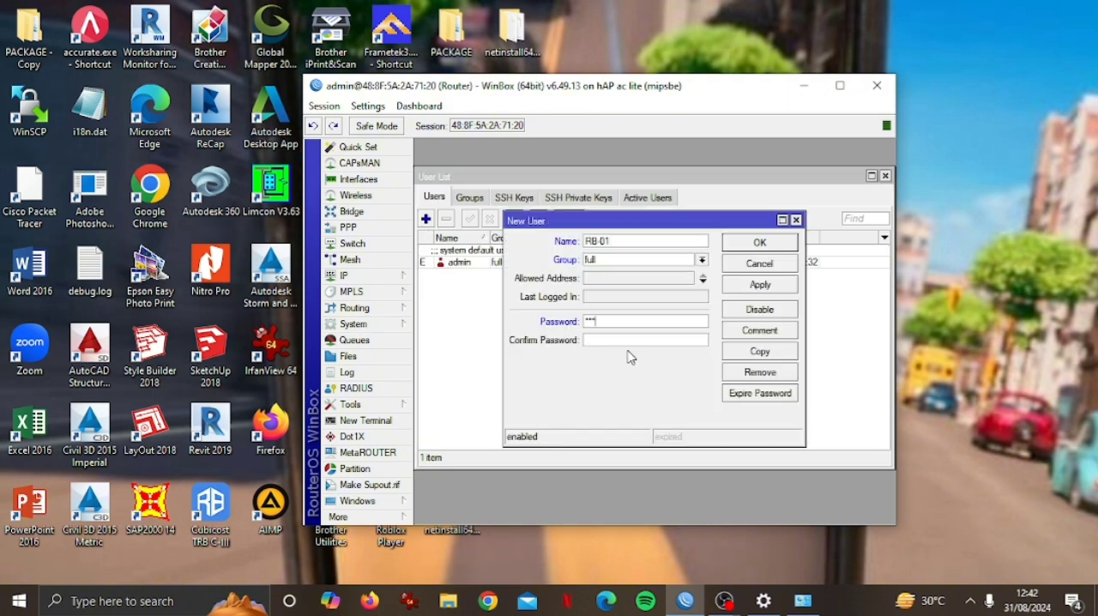
{"action": "left_click", "coordinate": [744, 287]}
{"action": "left_click", "coordinate": [751, 246]}
{"action": "left_click", "coordinate": [482, 275]}
{"action": "left_click", "coordinate": [442, 222]}
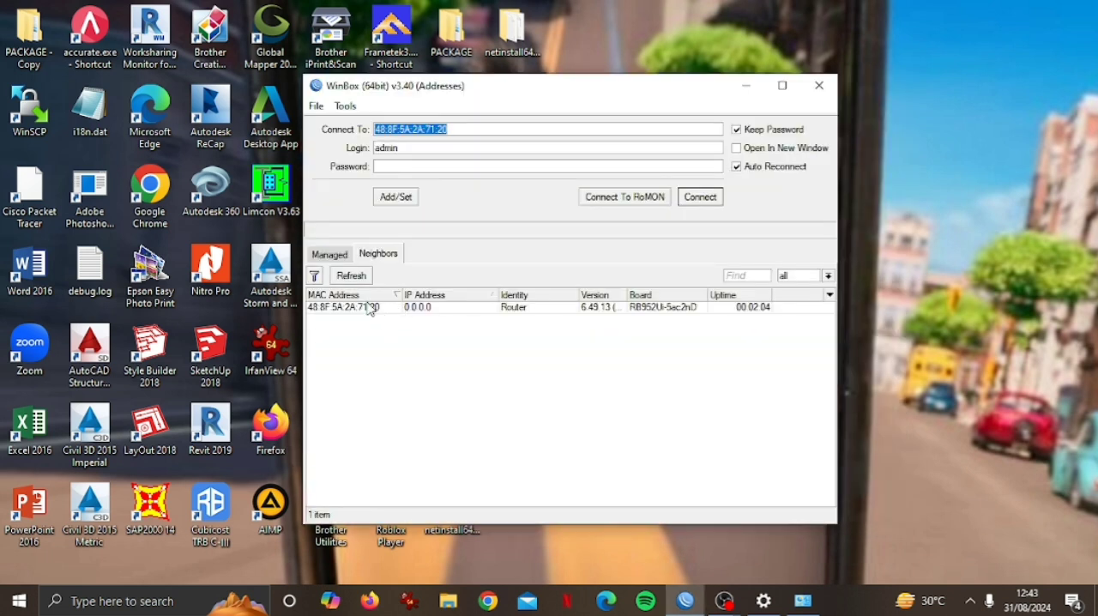
Reconnect to the router as RB-01, entering the account password.
{"action": "left_click", "coordinate": [390, 306]}
{"action": "type", "text": "RB-01"}
{"action": "left_click", "coordinate": [413, 167]}
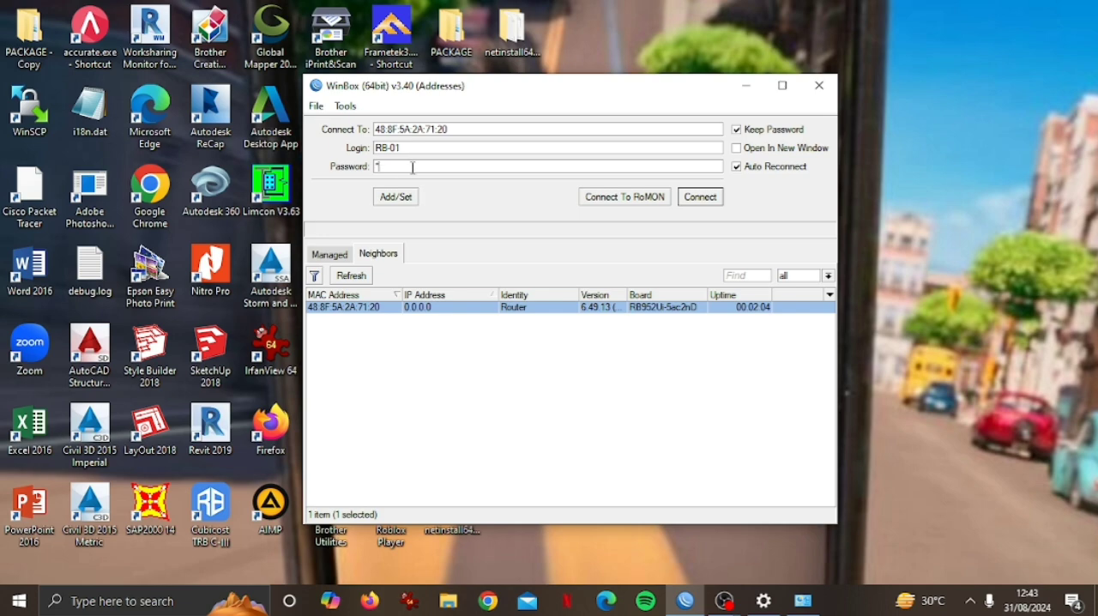
{"action": "left_click", "coordinate": [700, 197]}
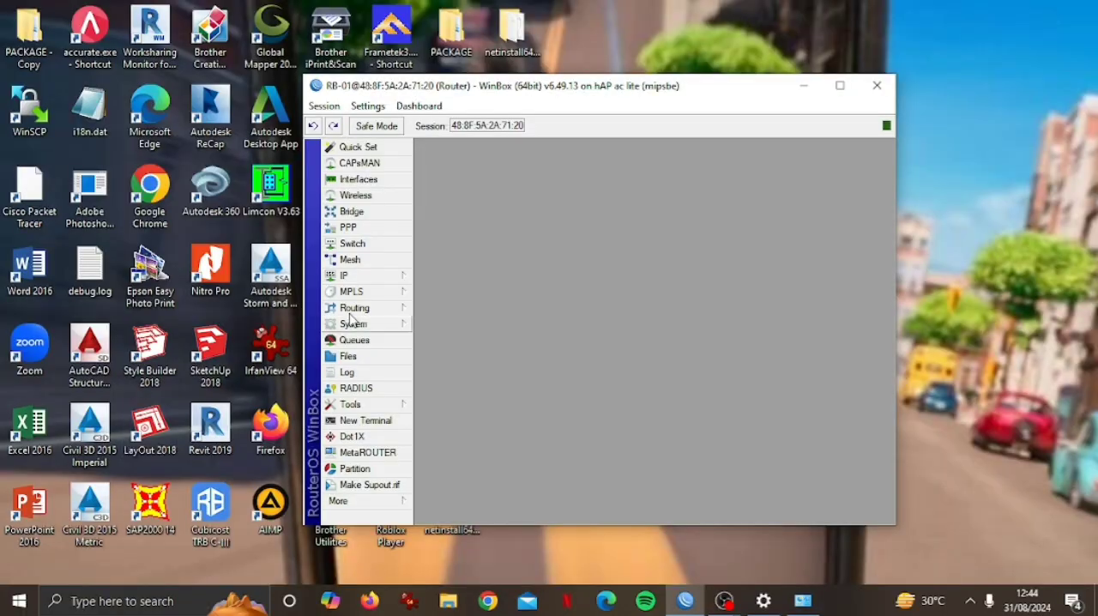
Add a DHCP client on ether1 with the default route enabled.
{"action": "left_click", "coordinate": [365, 276]}
{"action": "left_click", "coordinate": [433, 240]}
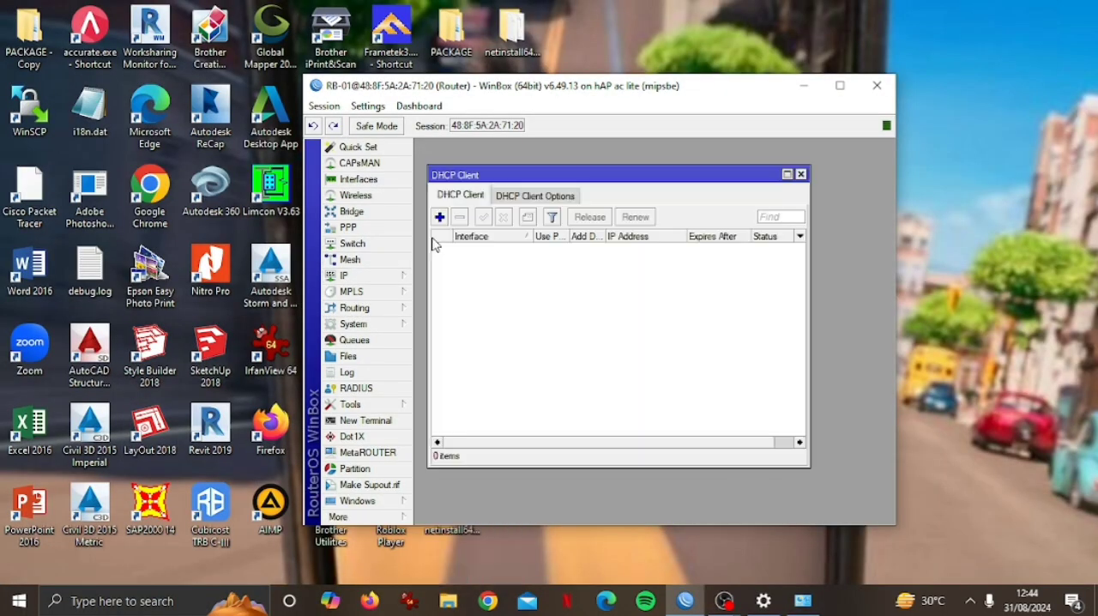
{"action": "left_click", "coordinate": [439, 217]}
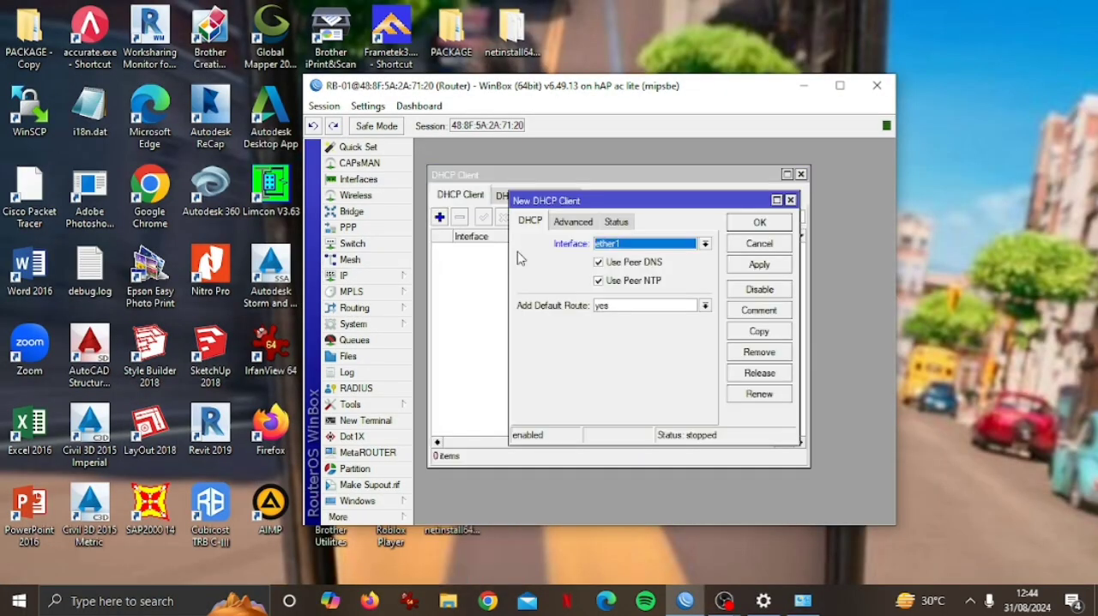
{"action": "left_click", "coordinate": [616, 283]}
{"action": "left_click", "coordinate": [745, 266]}
{"action": "left_click", "coordinate": [737, 225]}
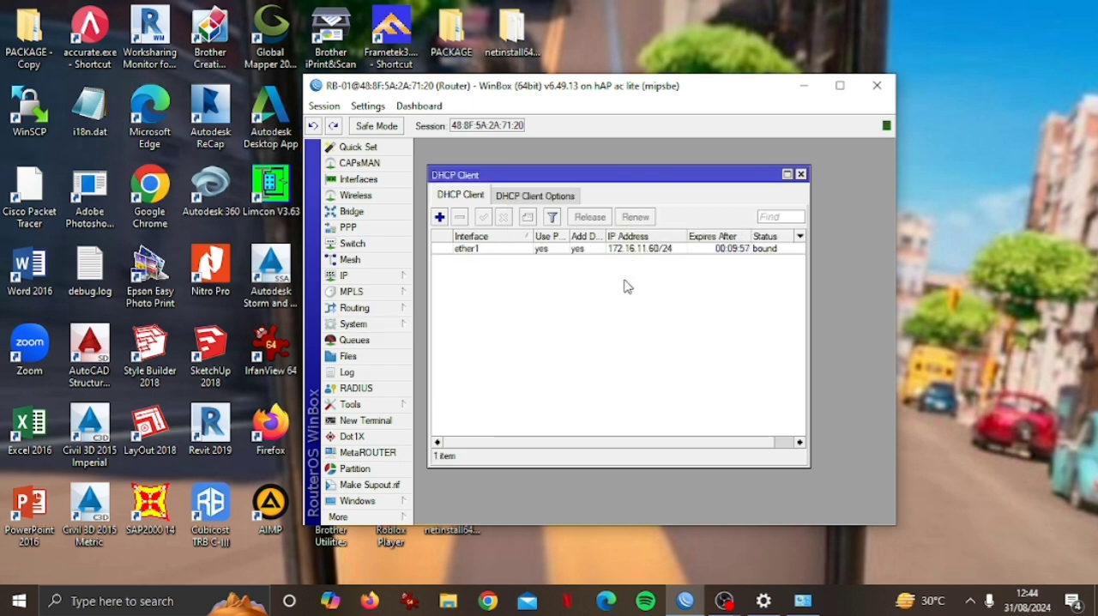
Check the IP address obtained on ether1 and the router's DNS settings, and close their windows.
{"action": "left_click", "coordinate": [352, 275]}
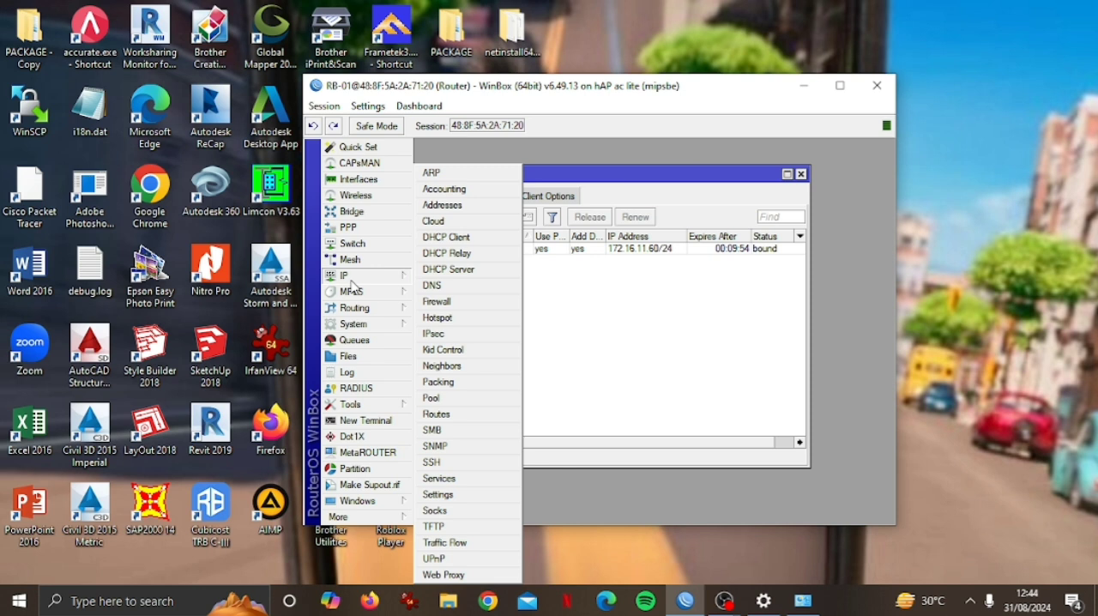
{"action": "left_click", "coordinate": [485, 212]}
{"action": "left_click", "coordinate": [592, 241]}
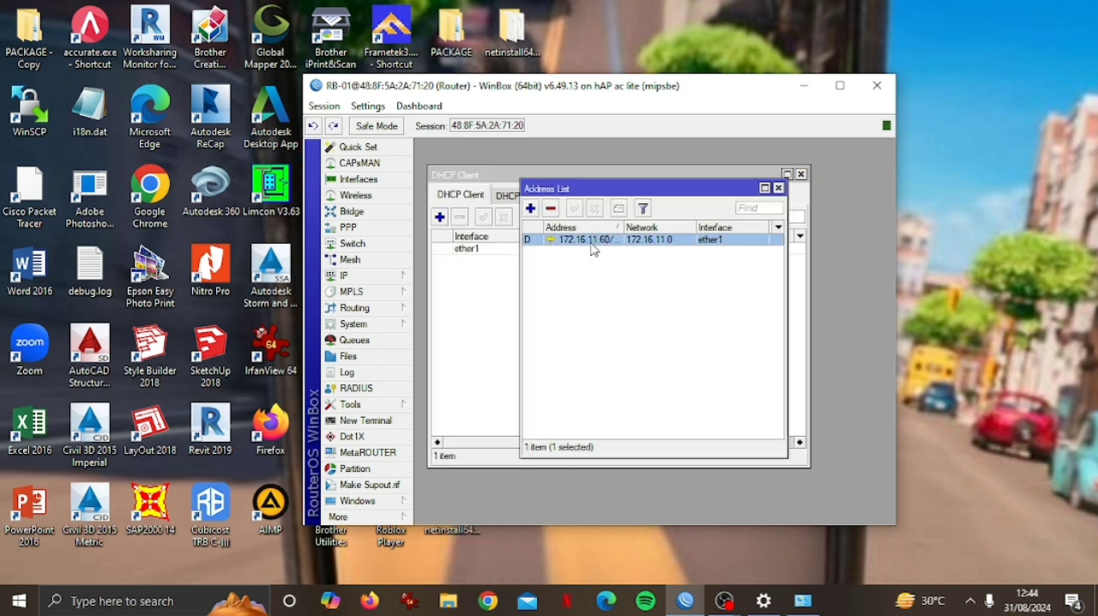
{"action": "left_click", "coordinate": [364, 277]}
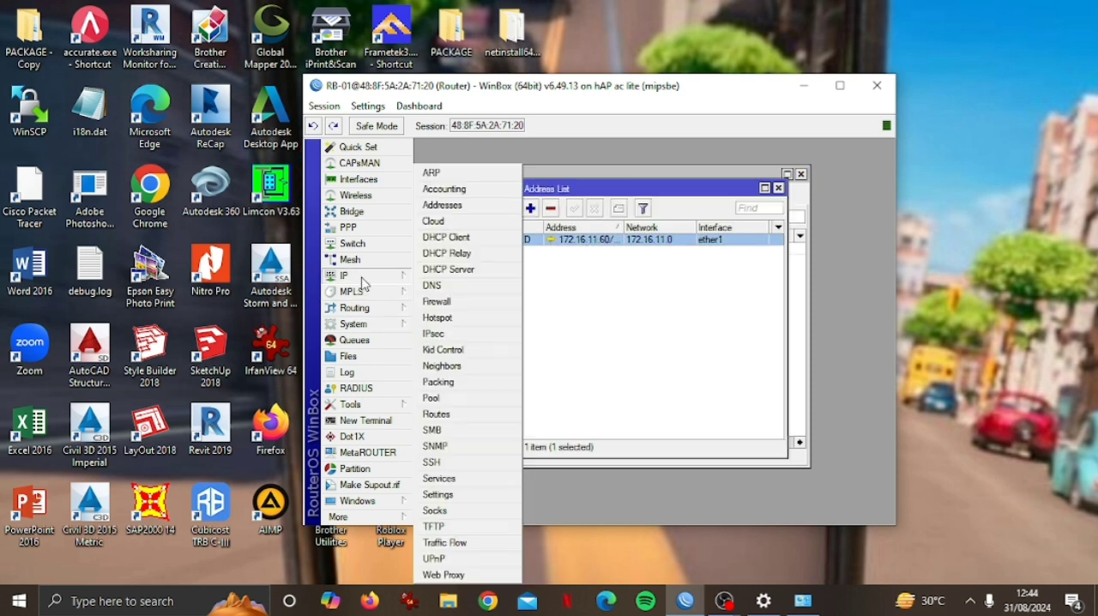
{"action": "left_click", "coordinate": [432, 285]}
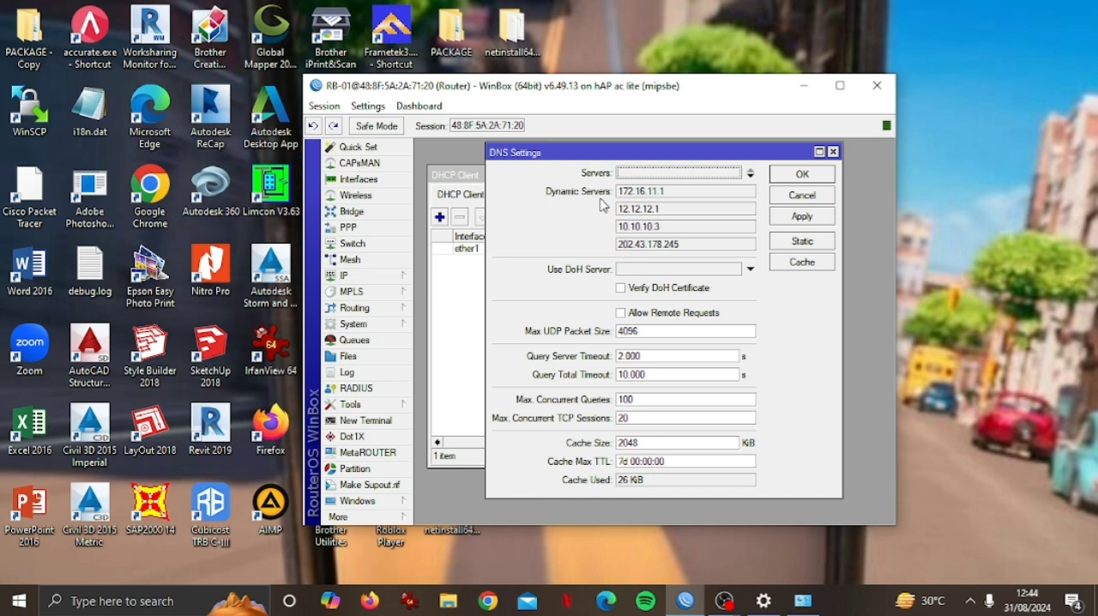
{"action": "left_click", "coordinate": [800, 175]}
{"action": "key", "text": "Escape"}
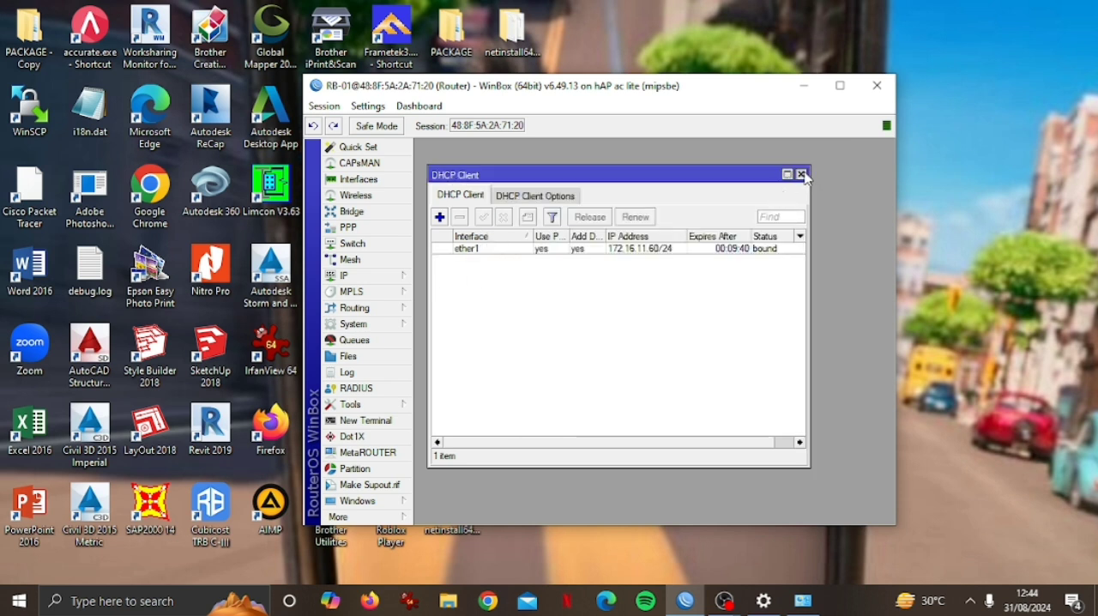
{"action": "left_click", "coordinate": [801, 175]}
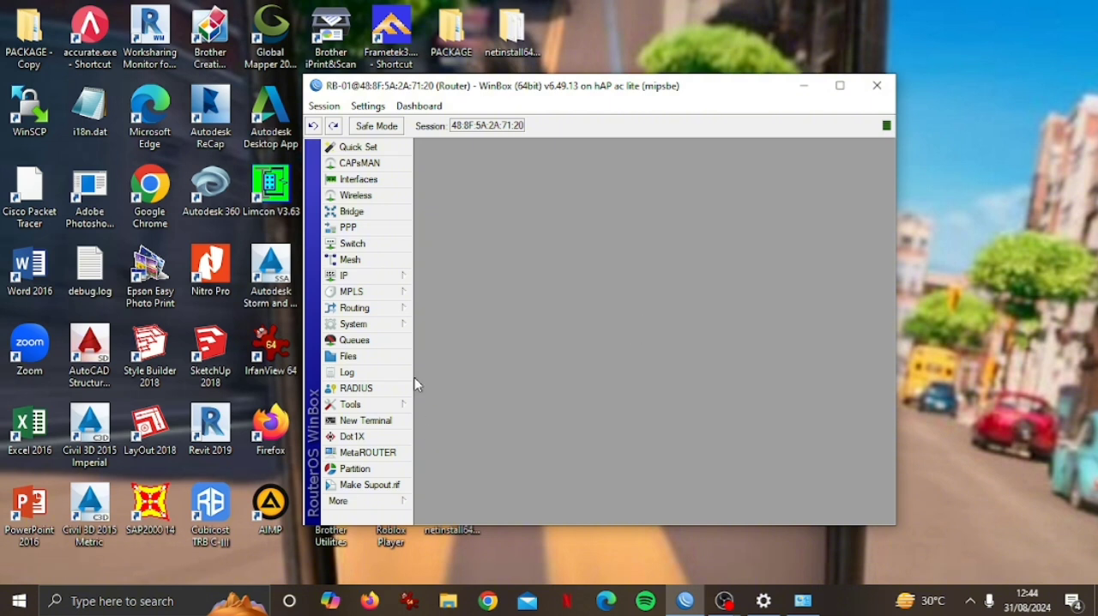
Inspect the route list and test internet connectivity by pinging google.com from the router's terminal.
{"action": "left_click", "coordinate": [369, 276]}
{"action": "left_click", "coordinate": [445, 414]}
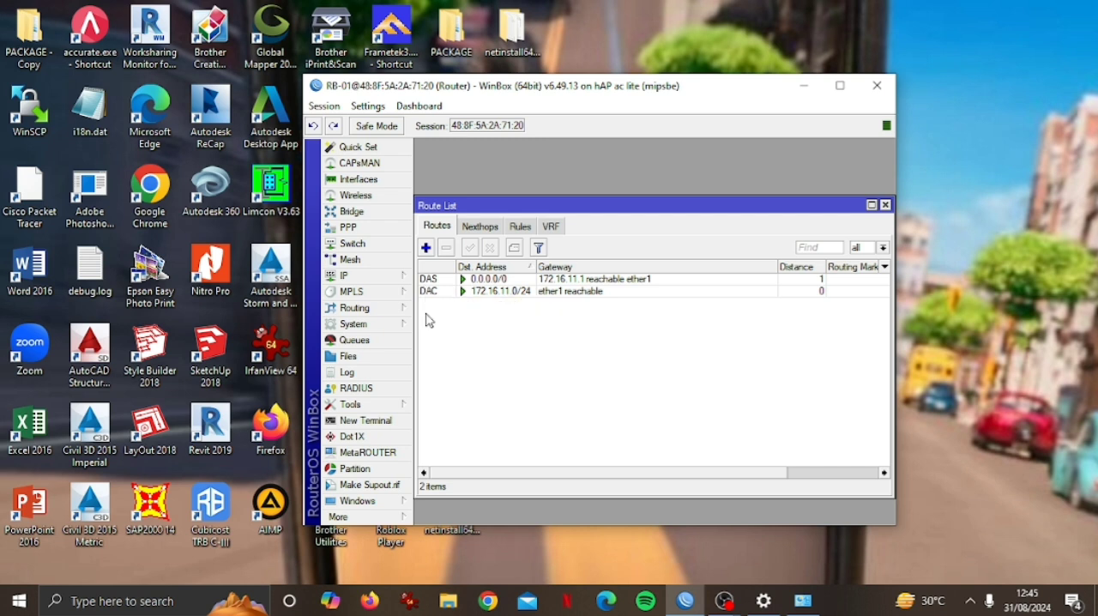
{"action": "left_click", "coordinate": [367, 422]}
{"action": "type", "text": "n"}
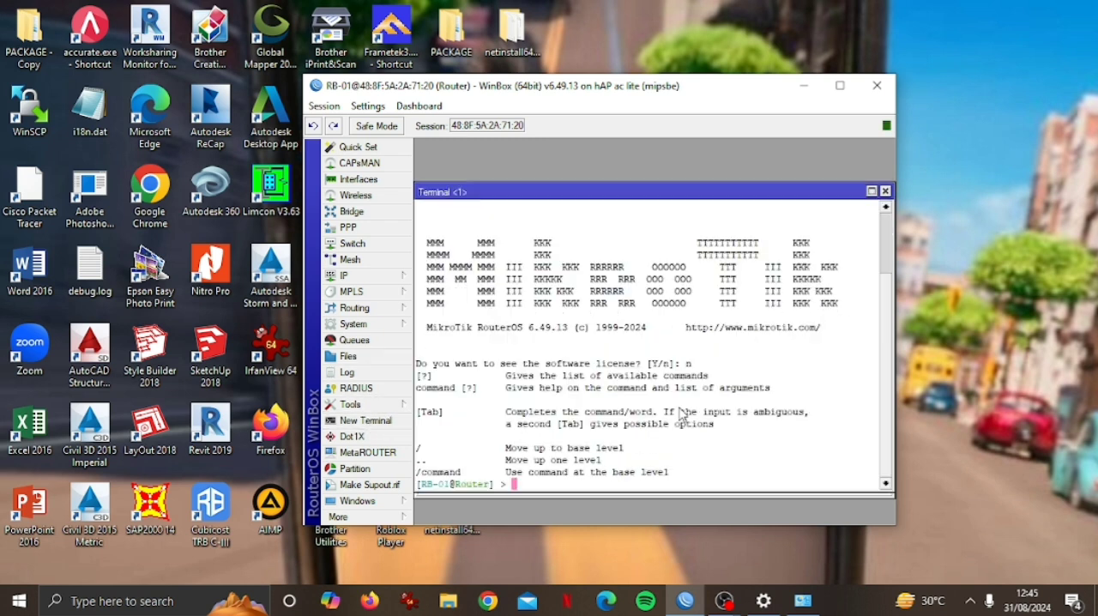
{"action": "type", "text": "ping google.com"}
{"action": "key", "text": "Return"}
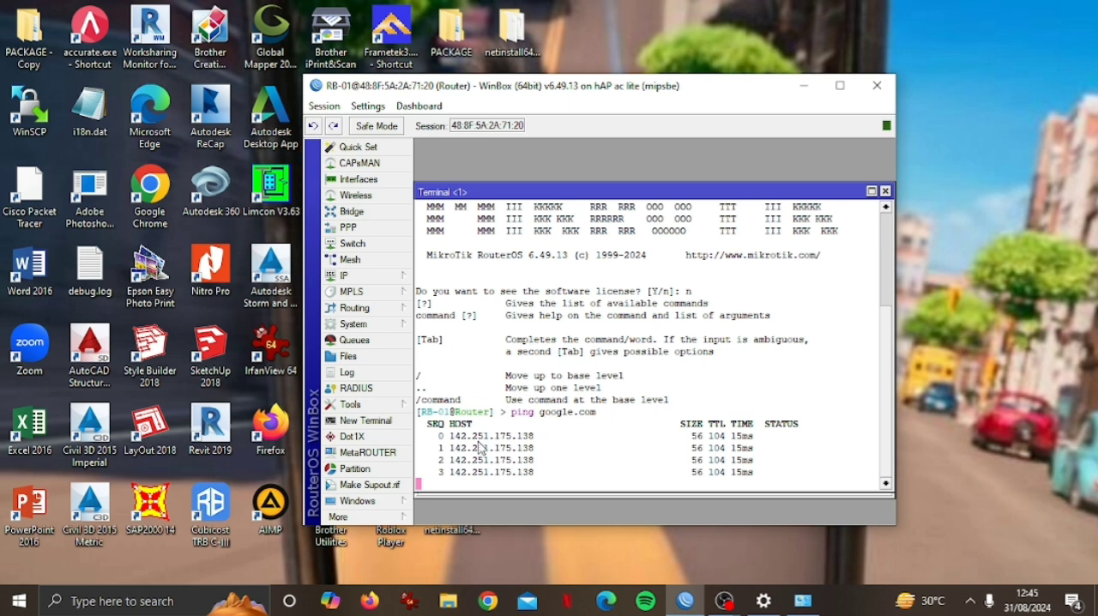
{"action": "key", "text": "ctrl+c"}
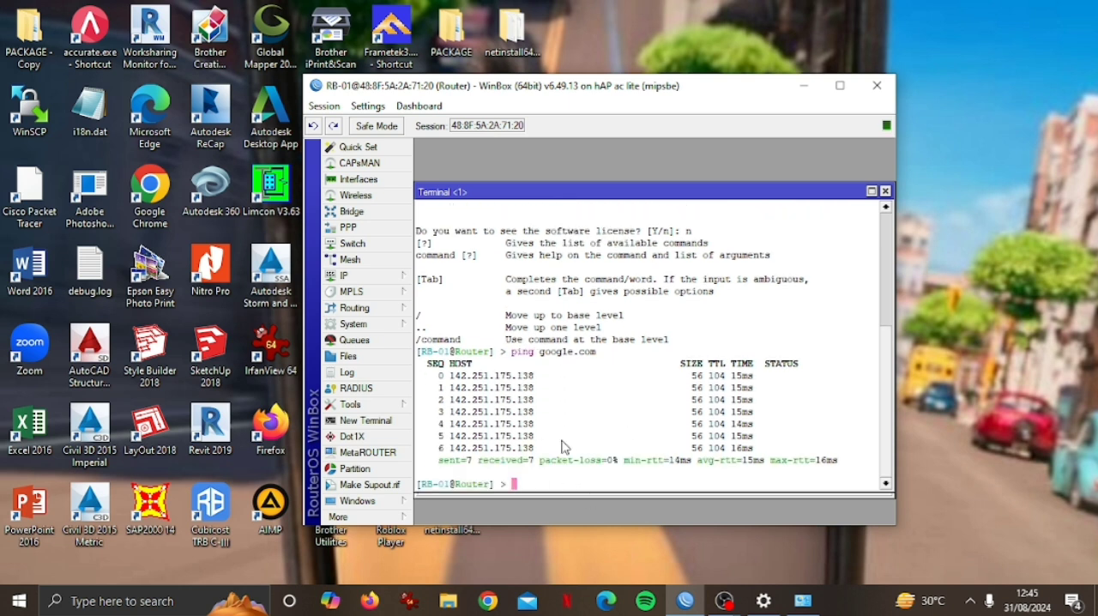
{"action": "left_click", "coordinate": [886, 191]}
Add the IP address 192.168.19.1/27 to the ether2 interface.
{"action": "left_click", "coordinate": [343, 276]}
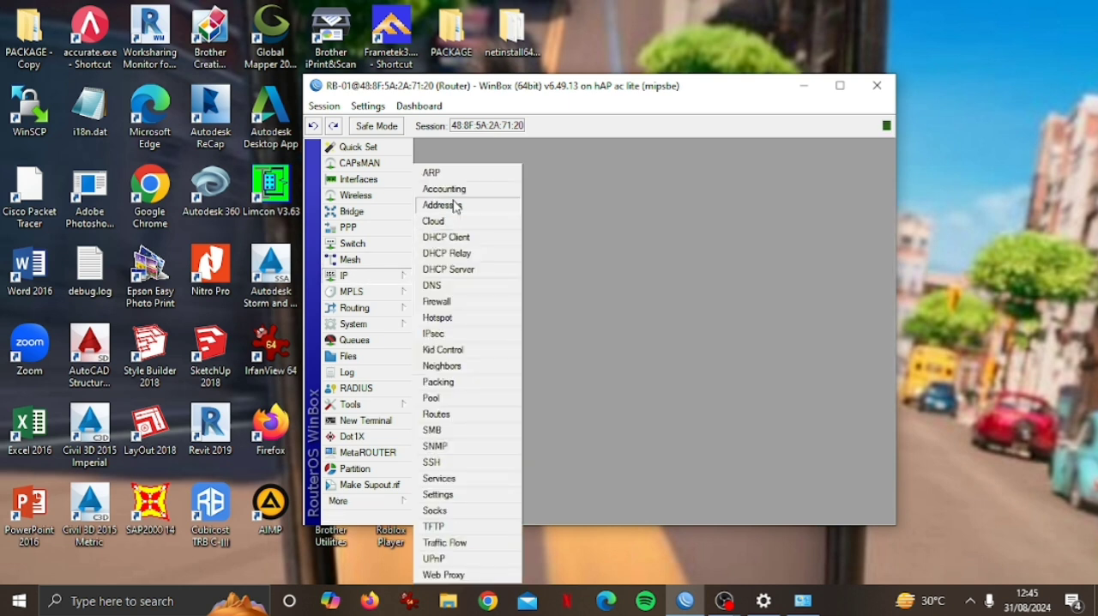
{"action": "left_click", "coordinate": [433, 206]}
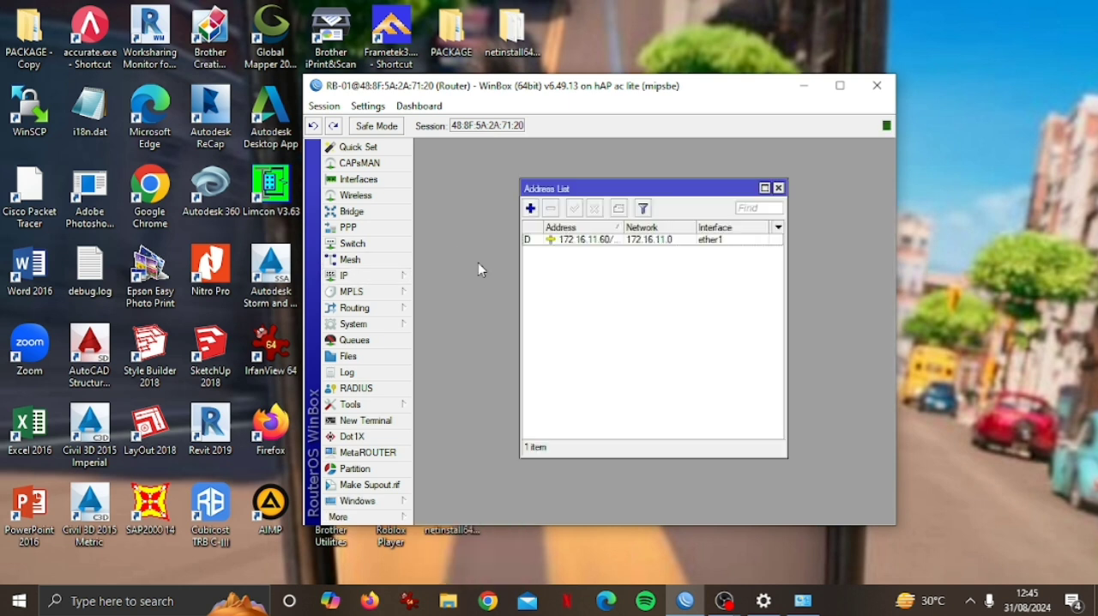
{"action": "left_click", "coordinate": [530, 210]}
{"action": "key", "text": "BackSpace"}
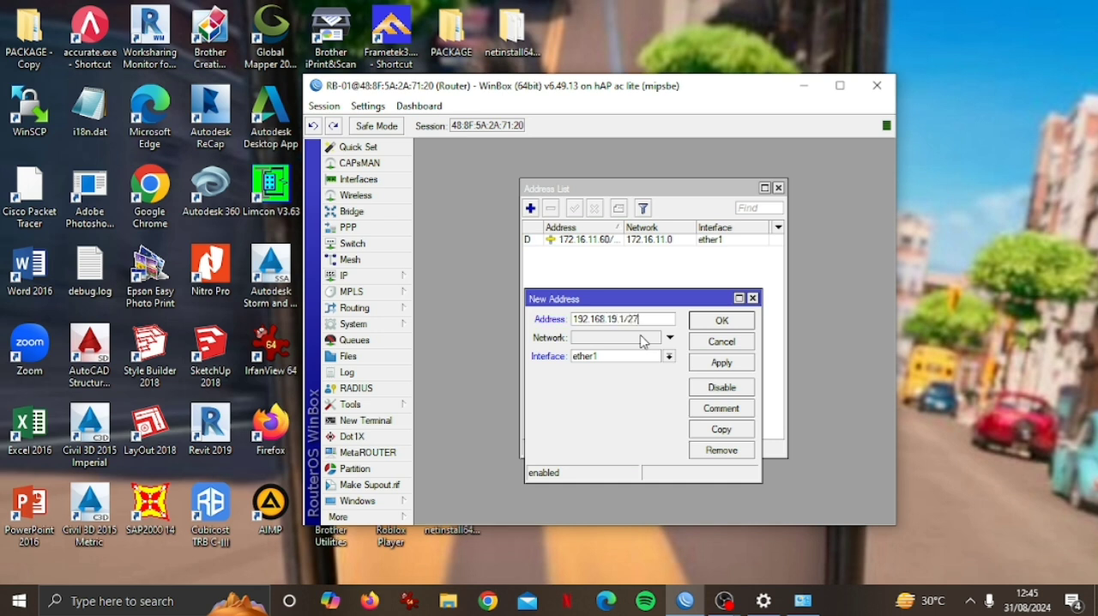
{"action": "left_click", "coordinate": [668, 355]}
{"action": "left_click", "coordinate": [648, 375]}
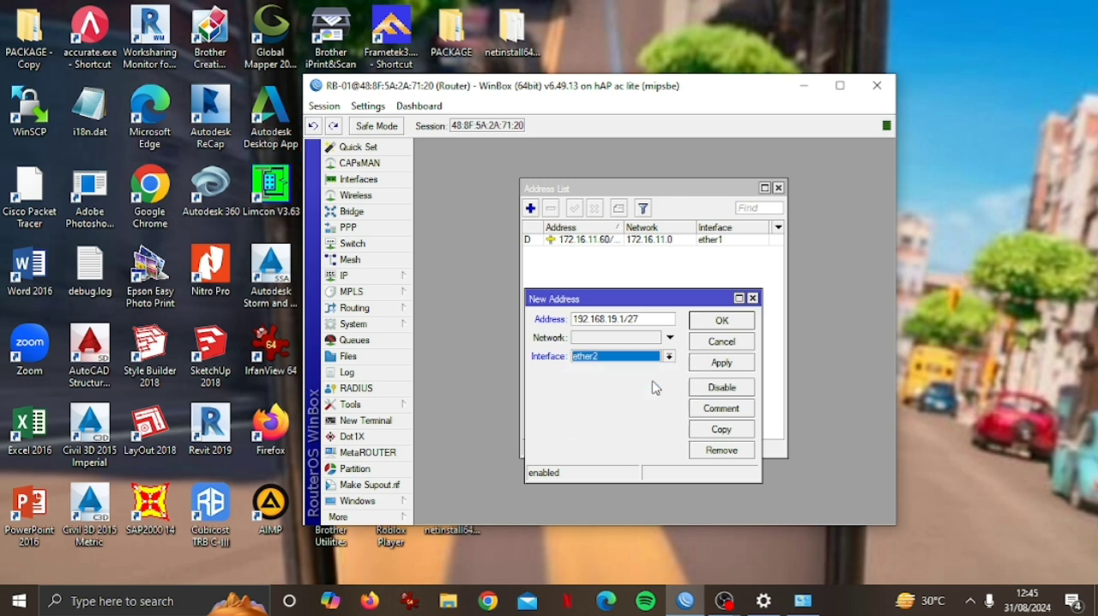
{"action": "left_click", "coordinate": [721, 363]}
{"action": "left_click", "coordinate": [722, 322]}
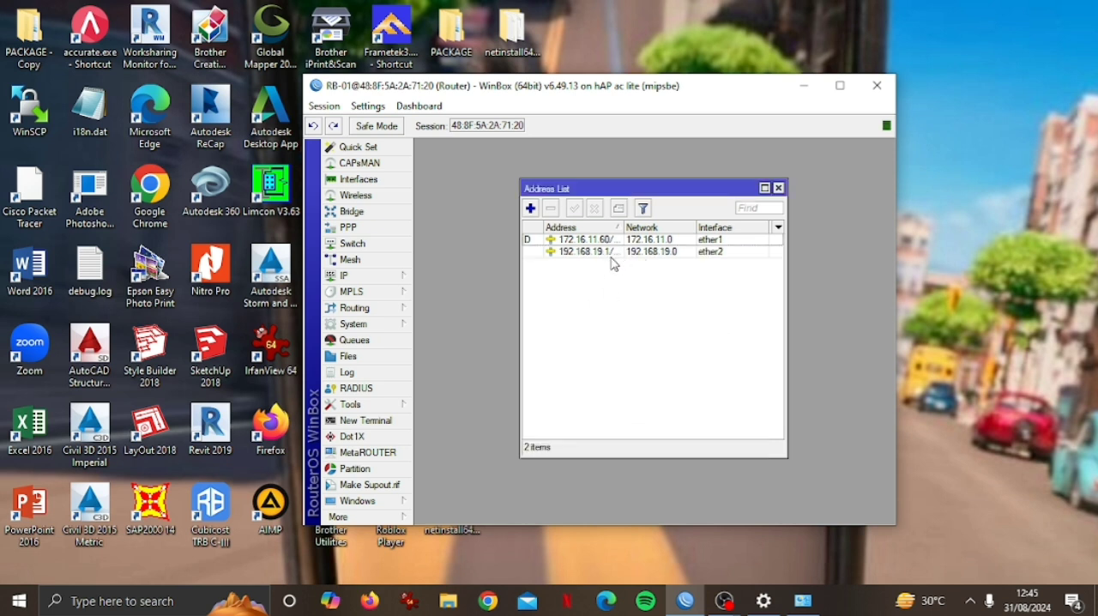
Add the comment NETWORK-CABLE to the ether2 address entry.
{"action": "left_click", "coordinate": [609, 254]}
{"action": "left_click", "coordinate": [618, 209]}
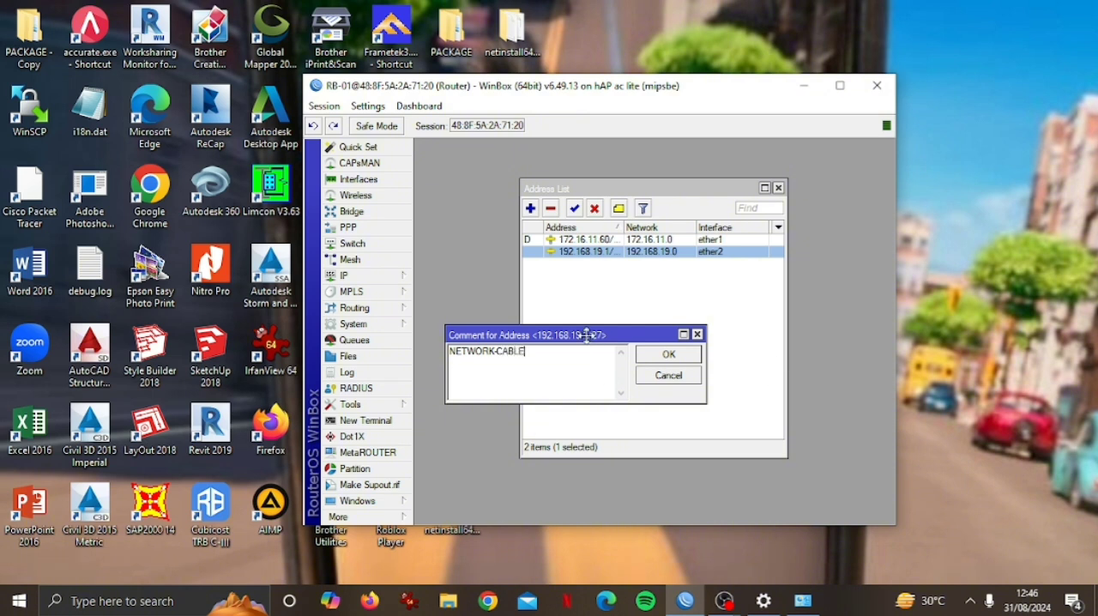
{"action": "left_click_drag", "start_coordinate": [587, 335], "coordinate": [659, 287]}
{"action": "left_click", "coordinate": [740, 307]}
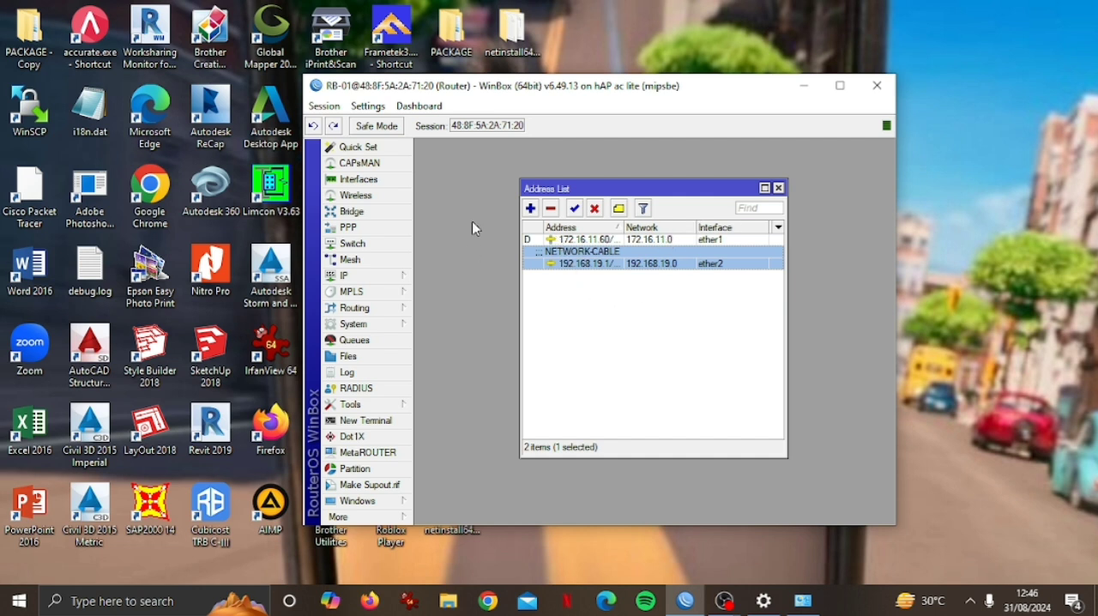
Create a new IP address entry of 192.168.19.33/27 on the wlan1 interface.
{"action": "left_click", "coordinate": [531, 208]}
{"action": "key", "text": "BackSpace"}
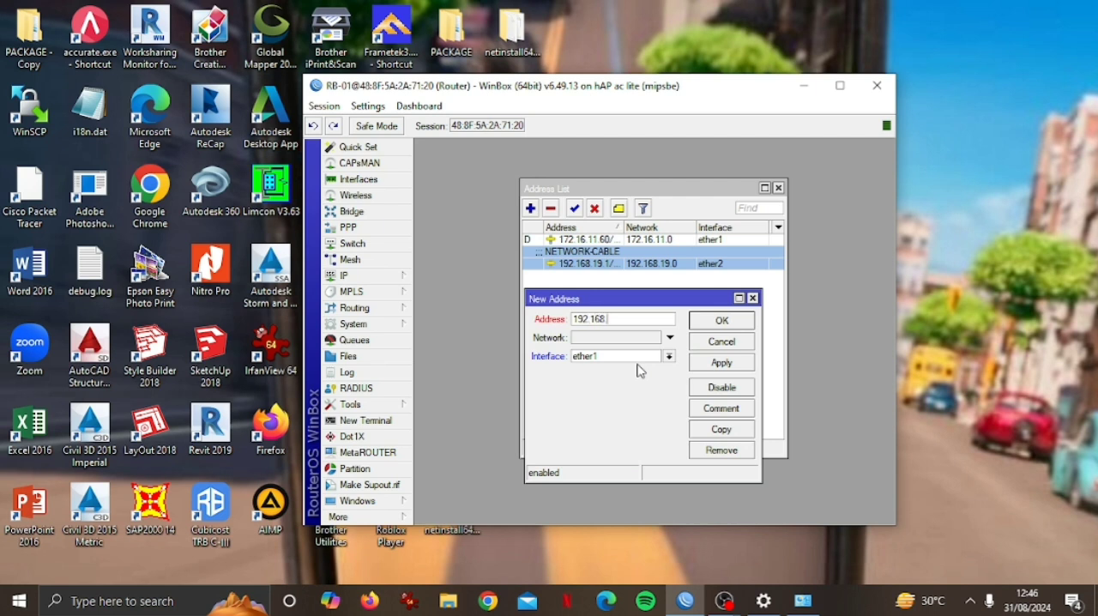
{"action": "type", "text": "192.168.19.33/27"}
{"action": "left_click", "coordinate": [668, 356]}
{"action": "left_click", "coordinate": [630, 422]}
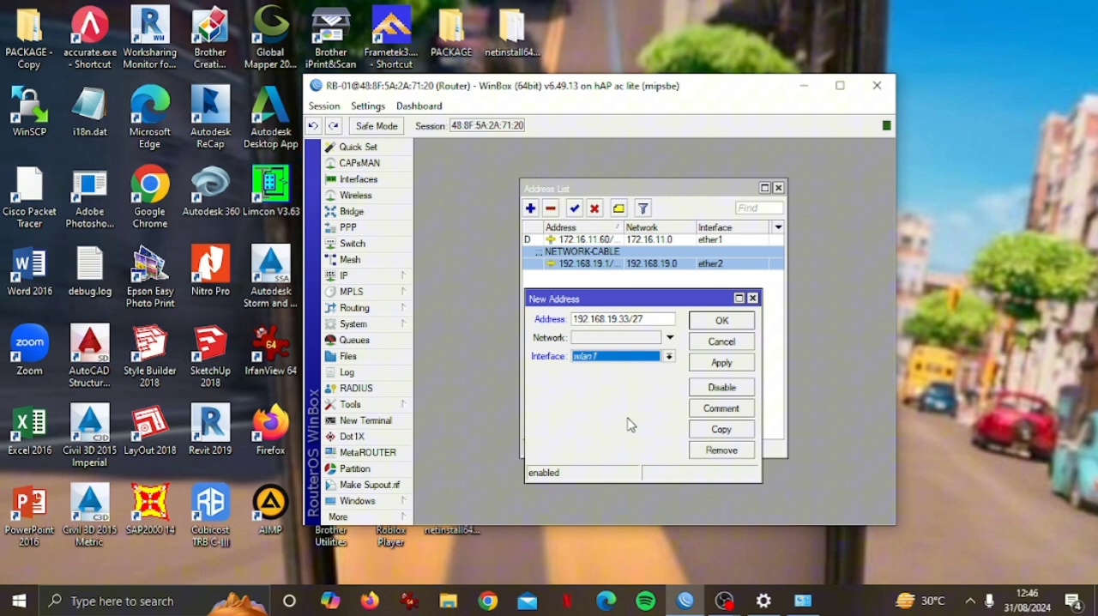
Comment the new wlan1 address as NETWORK-WIFI, save it and close the address list.
{"action": "left_click", "coordinate": [718, 412]}
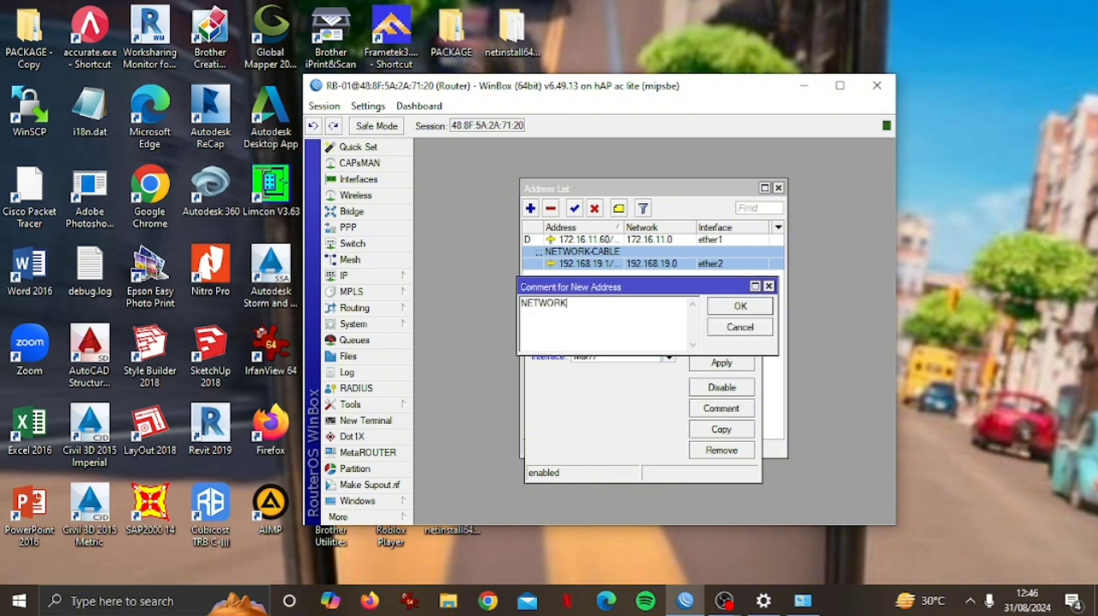
{"action": "type", "text": "NETWORK-WIFI"}
{"action": "left_click", "coordinate": [739, 307]}
{"action": "left_click", "coordinate": [721, 363]}
{"action": "left_click", "coordinate": [723, 321]}
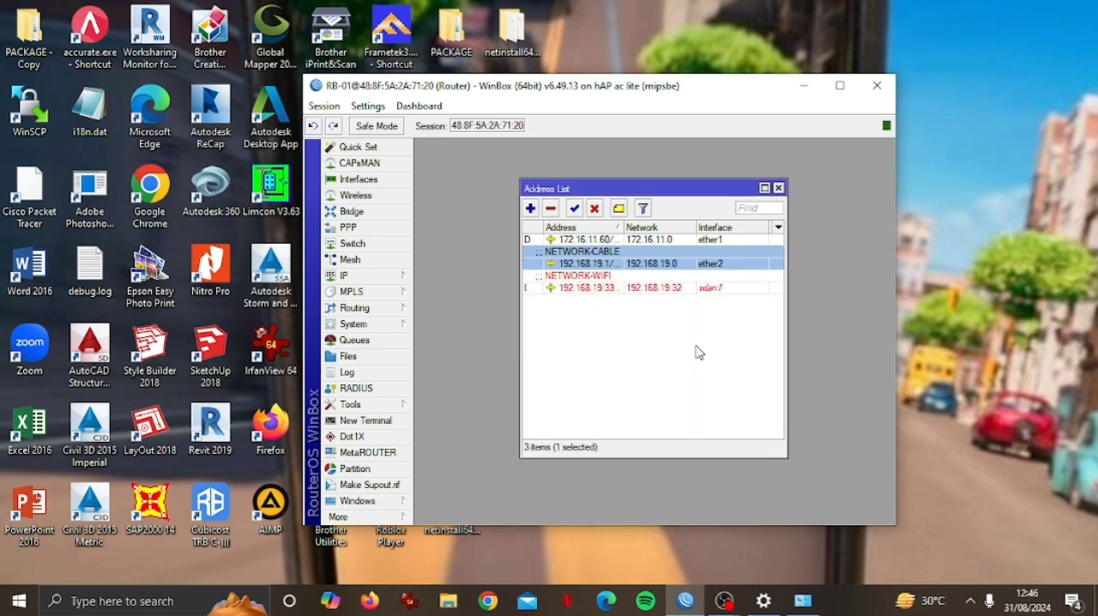
{"action": "left_click", "coordinate": [612, 288]}
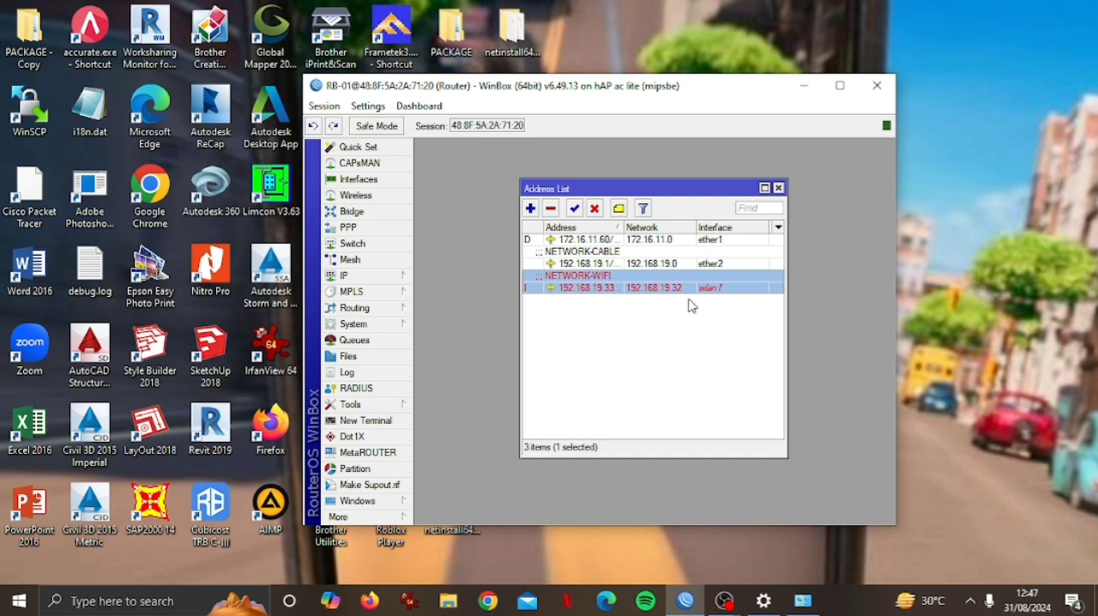
{"action": "left_click", "coordinate": [778, 188]}
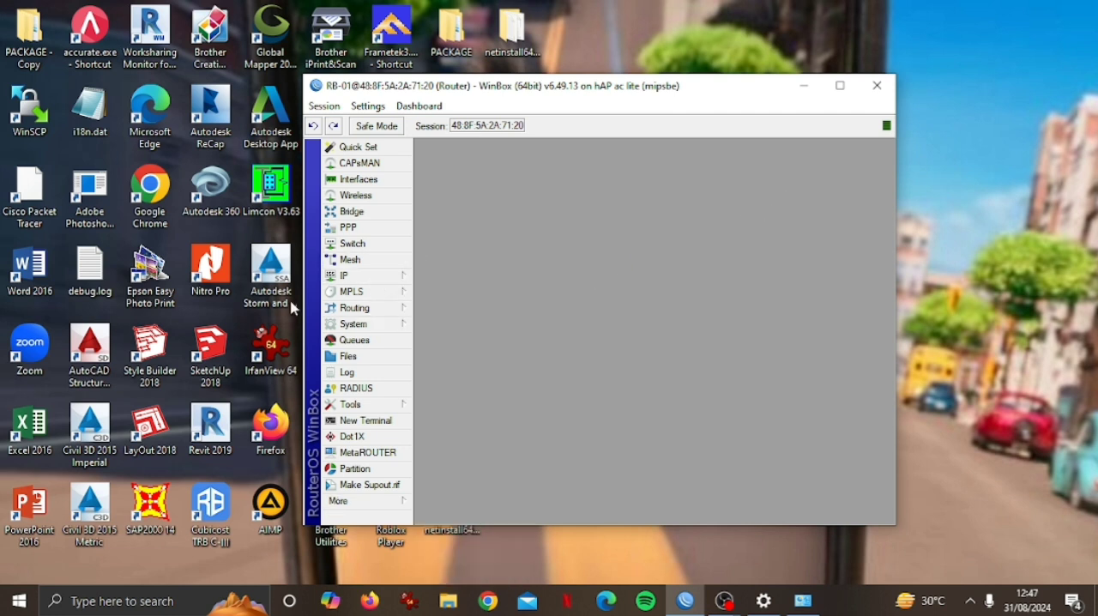
Create a new firewall NAT rule in the srcnat chain with ether1 as the outgoing interface.
{"action": "mouse_move", "coordinate": [351, 278]}
{"action": "left_click", "coordinate": [439, 304]}
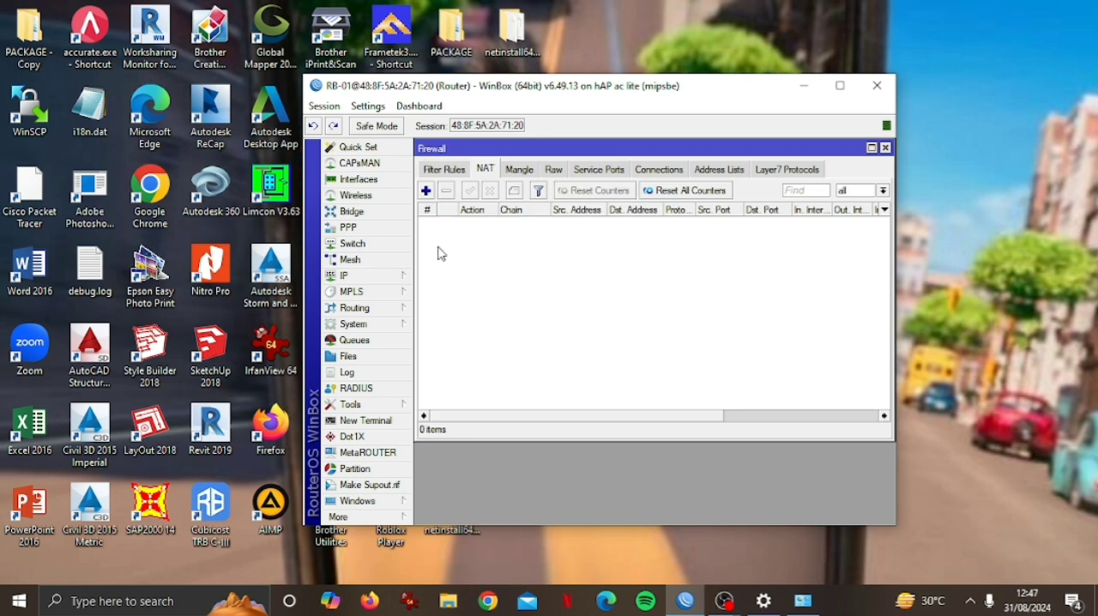
{"action": "left_click", "coordinate": [426, 190]}
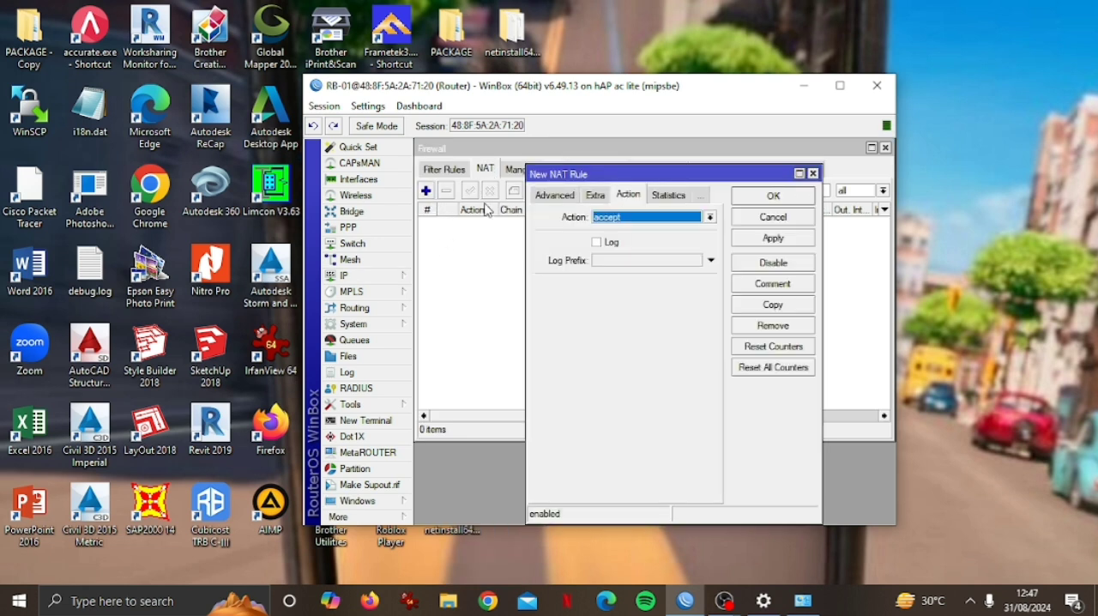
{"action": "left_click", "coordinate": [565, 196]}
{"action": "left_click", "coordinate": [559, 197]}
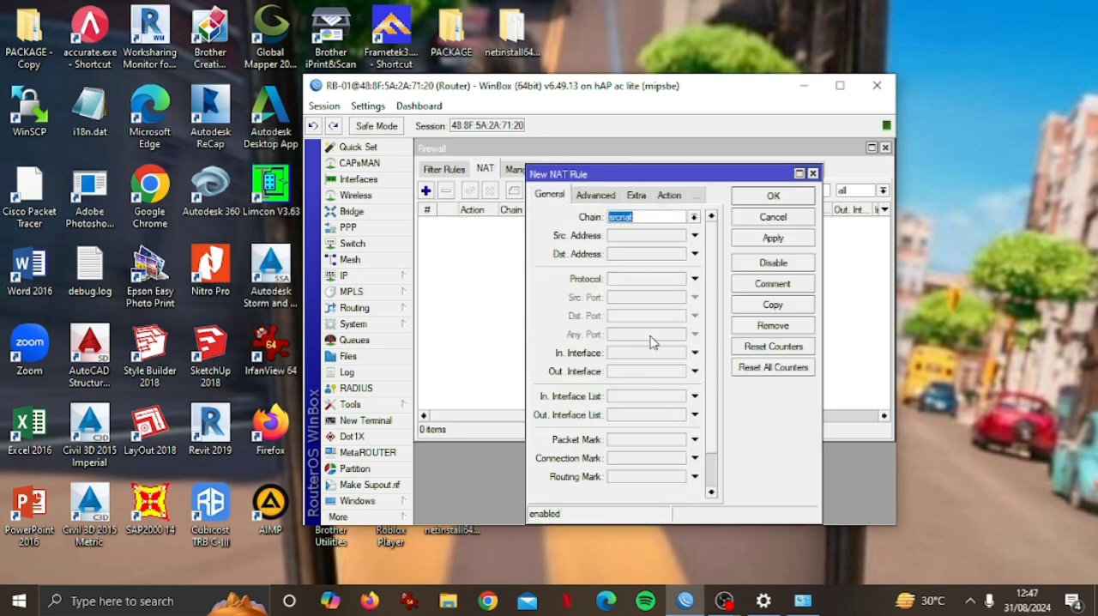
{"action": "left_click", "coordinate": [647, 371]}
Set the NAT rule's action to masquerade, save it and comment it as NAT-Internet.
{"action": "left_click", "coordinate": [669, 196]}
{"action": "left_click", "coordinate": [710, 217]}
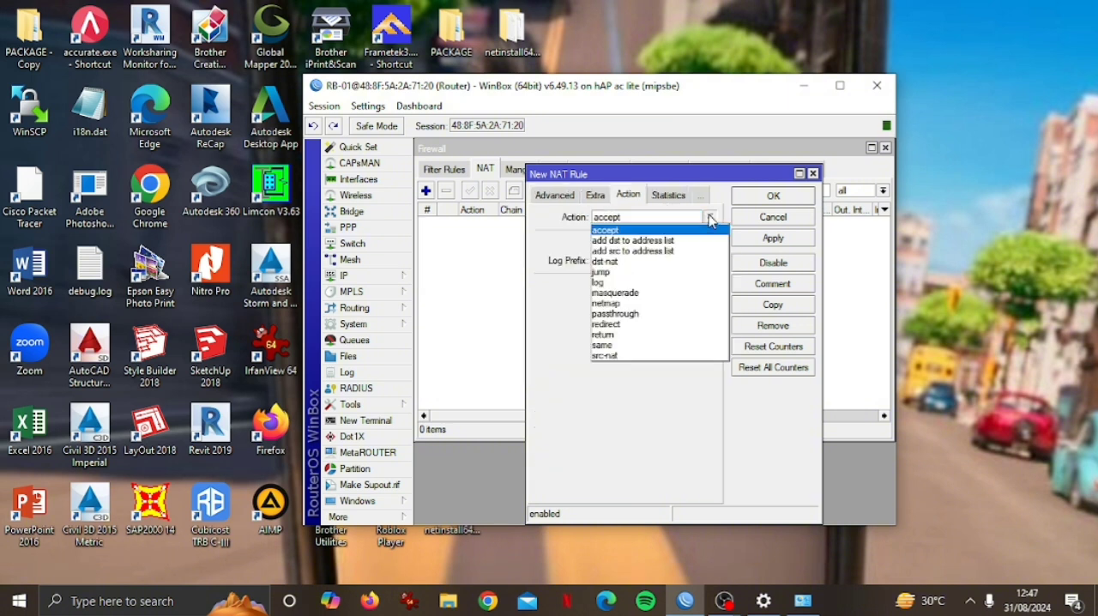
{"action": "left_click", "coordinate": [662, 293]}
{"action": "left_click", "coordinate": [745, 240]}
{"action": "left_click", "coordinate": [750, 198]}
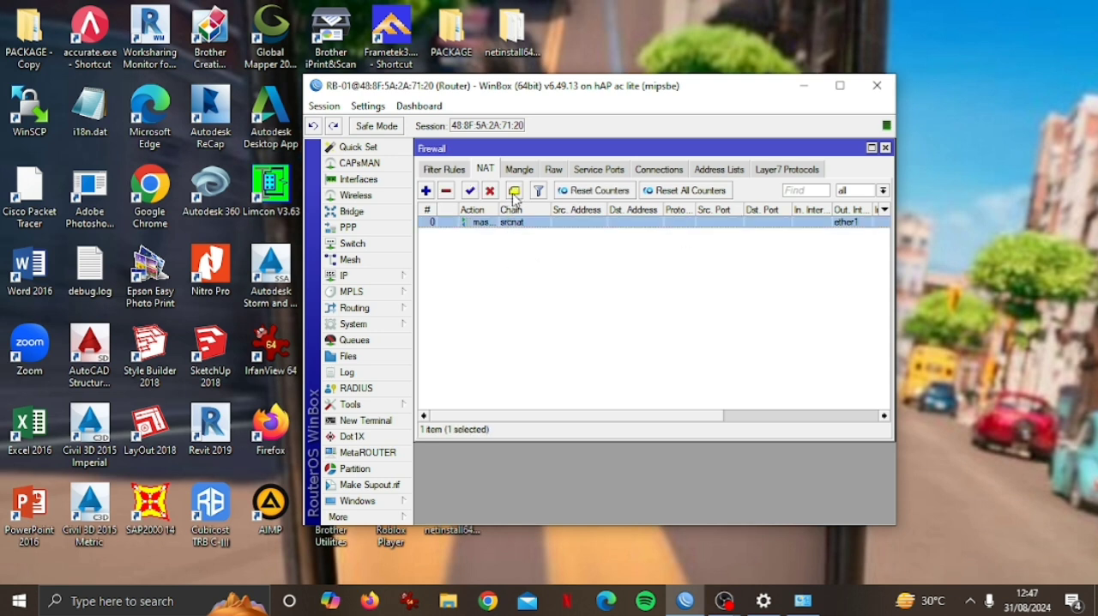
{"action": "left_click", "coordinate": [513, 191]}
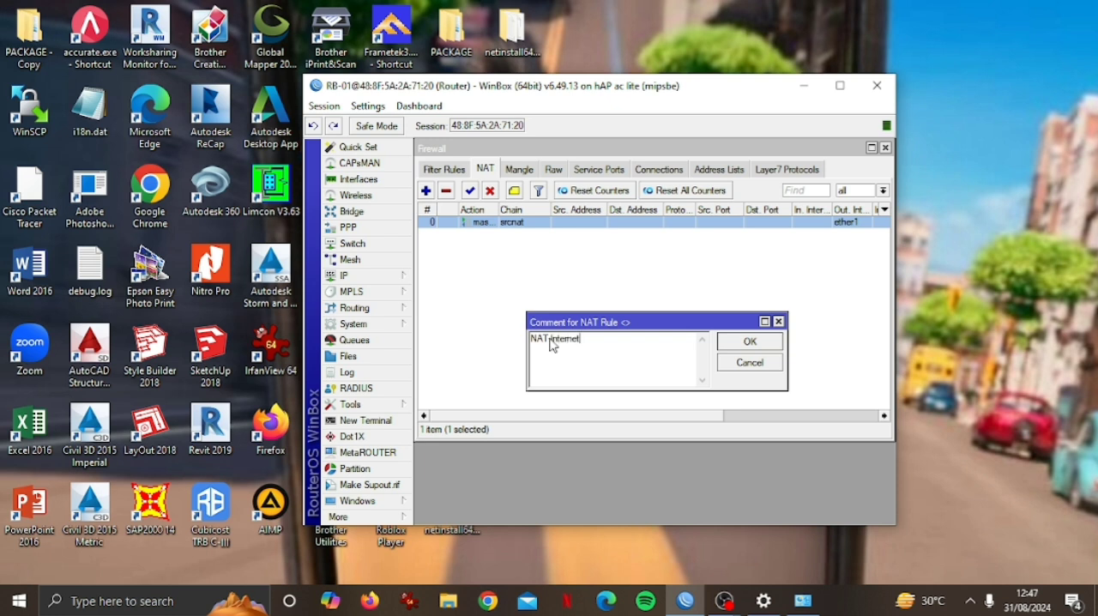
{"action": "left_click", "coordinate": [750, 343]}
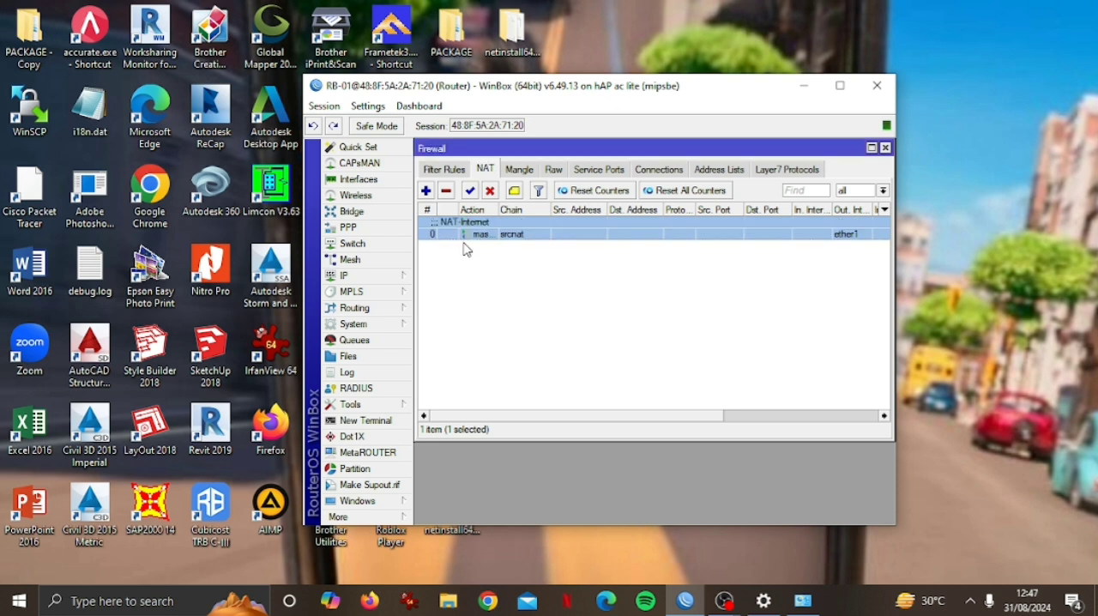
Enable the wlan1 wireless interface.
{"action": "left_click", "coordinate": [368, 196]}
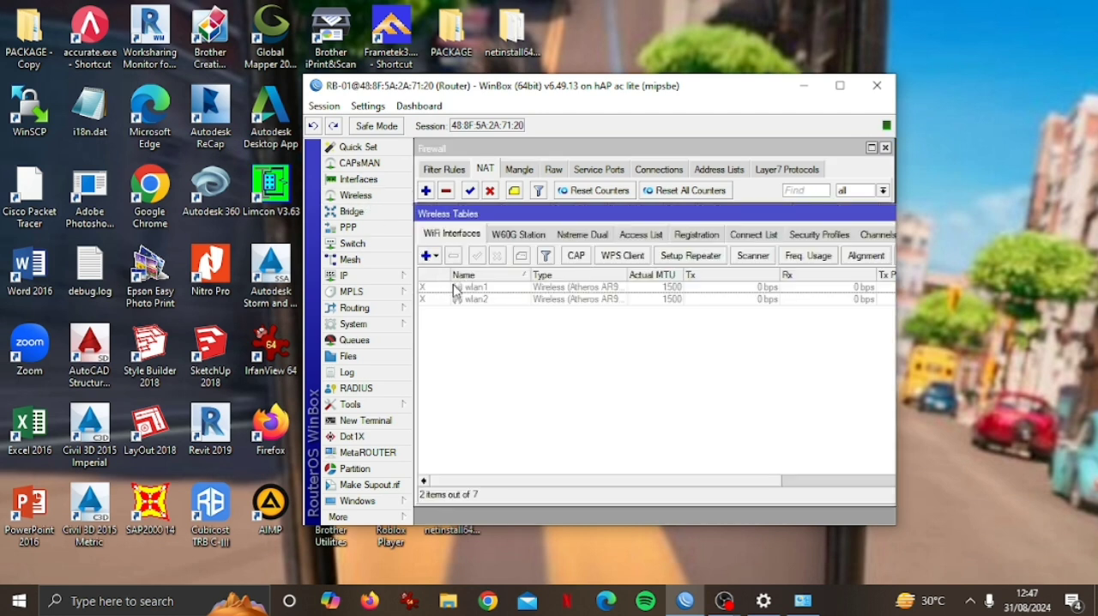
{"action": "left_click", "coordinate": [479, 289]}
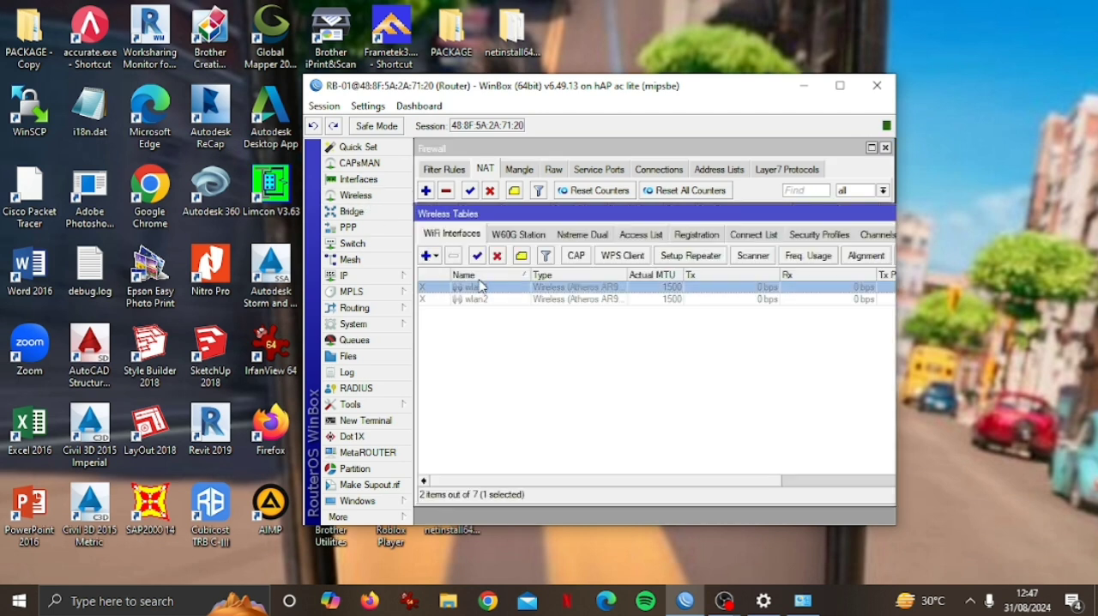
{"action": "left_click", "coordinate": [477, 256]}
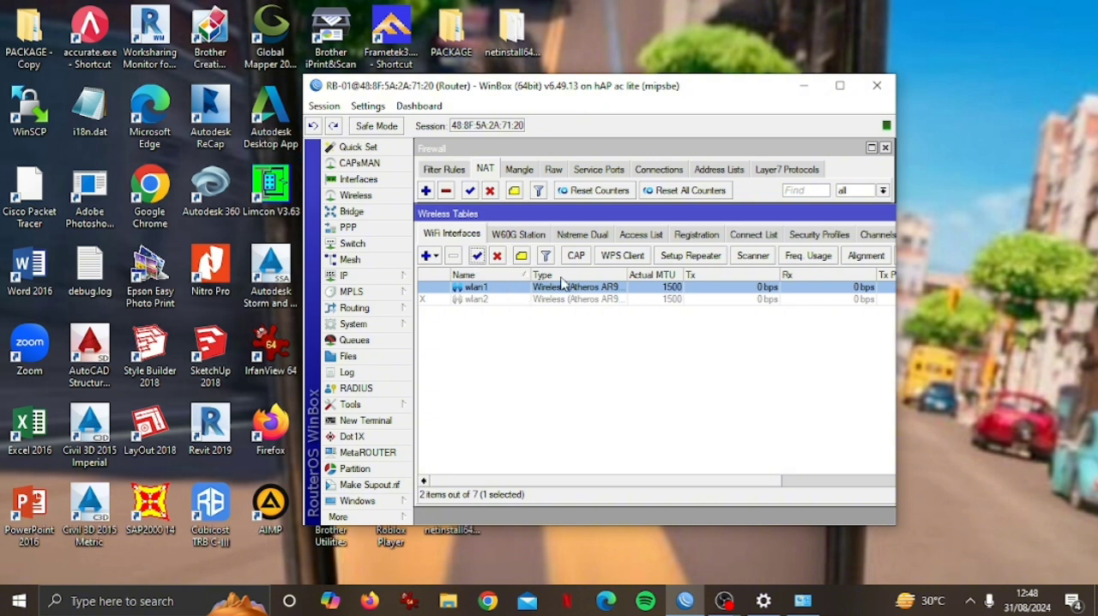
Set wlan1's wireless mode to ap bridge and its band to 2GHz-B/G/N.
{"action": "double_click", "coordinate": [498, 289]}
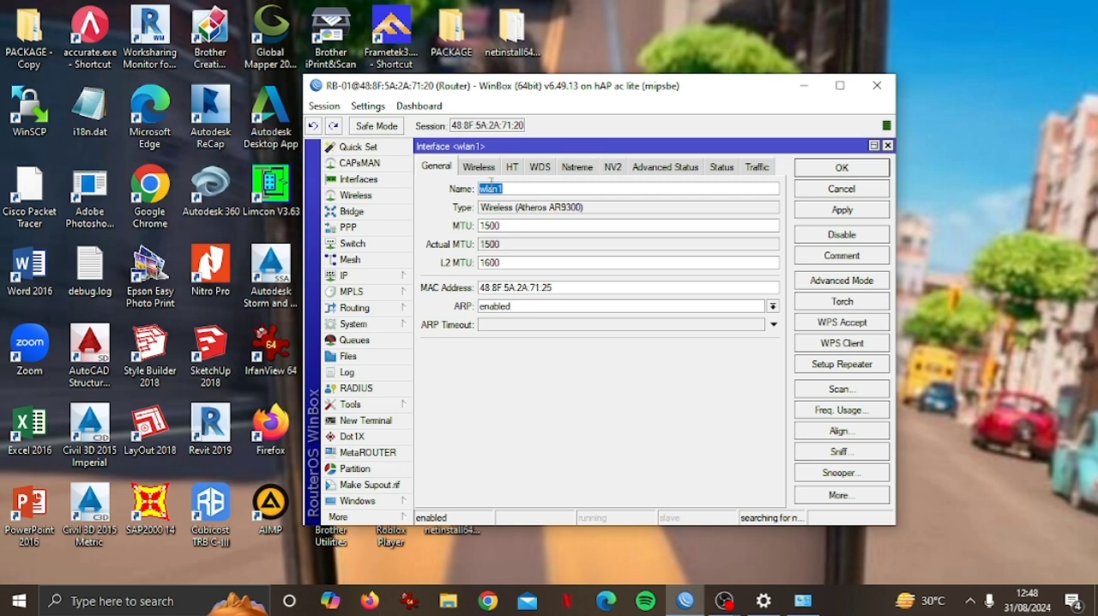
{"action": "left_click", "coordinate": [489, 168]}
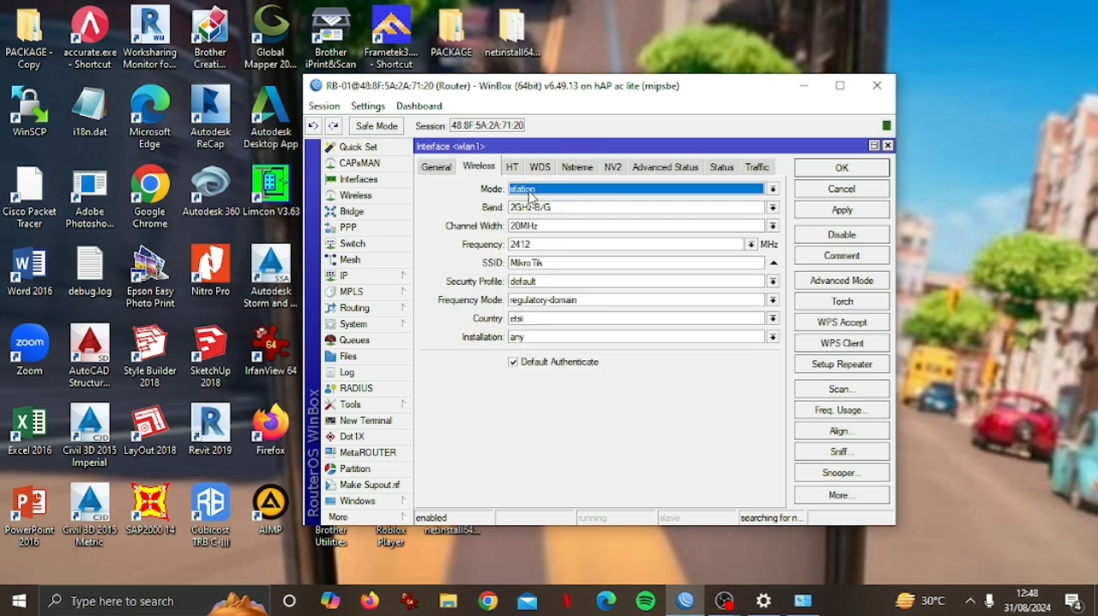
{"action": "left_click", "coordinate": [536, 190]}
{"action": "left_click", "coordinate": [540, 212]}
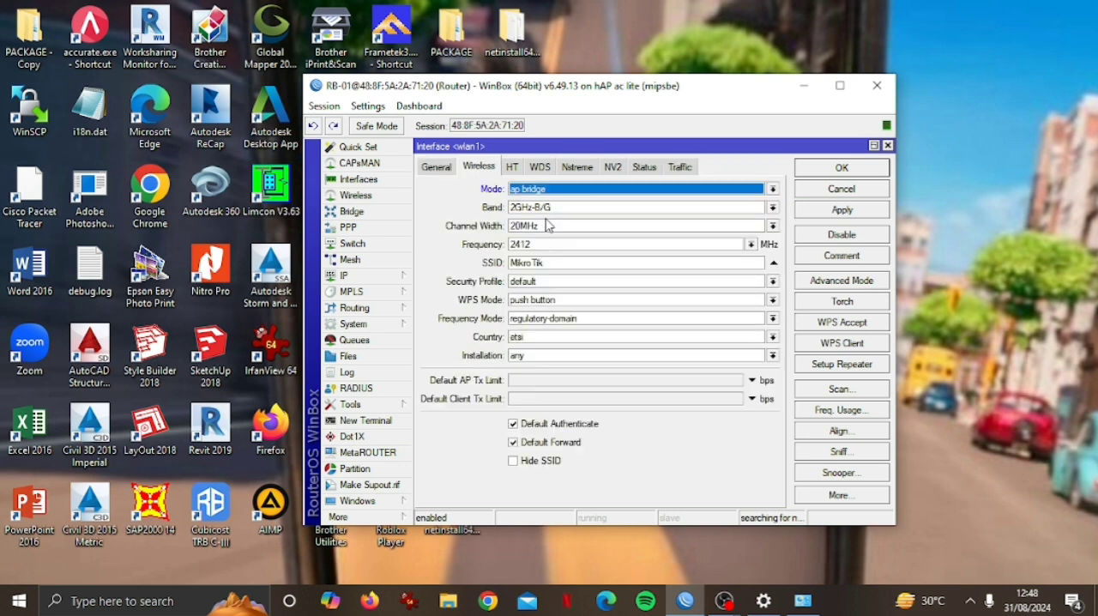
{"action": "left_click", "coordinate": [546, 216]}
{"action": "left_click", "coordinate": [555, 259]}
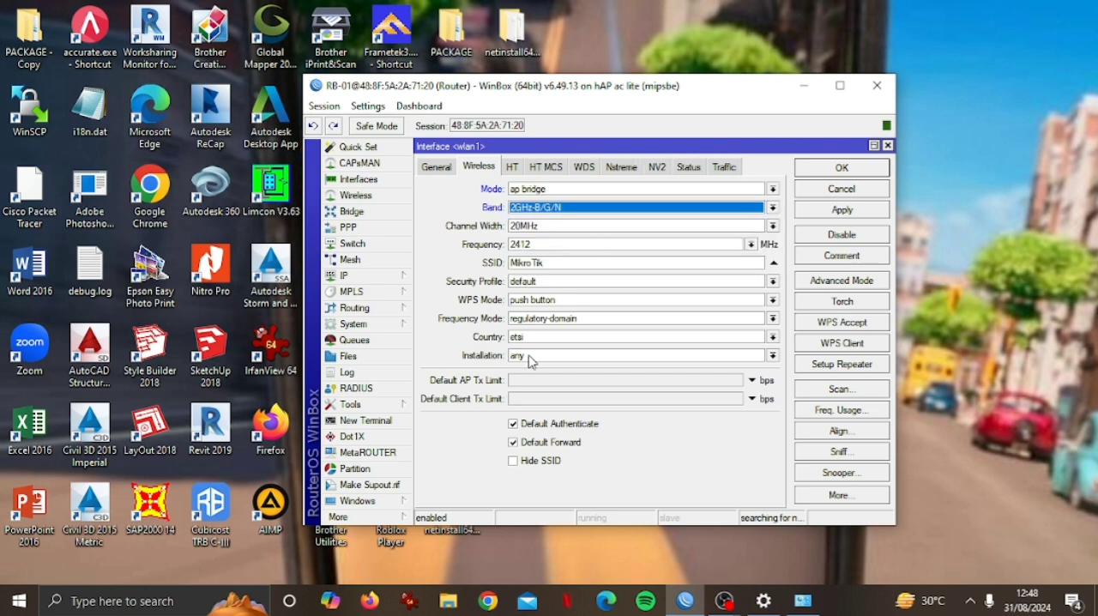
Scan for nearby wireless networks on wlan1, review the channels they use and close the scanner.
{"action": "left_click", "coordinate": [839, 392]}
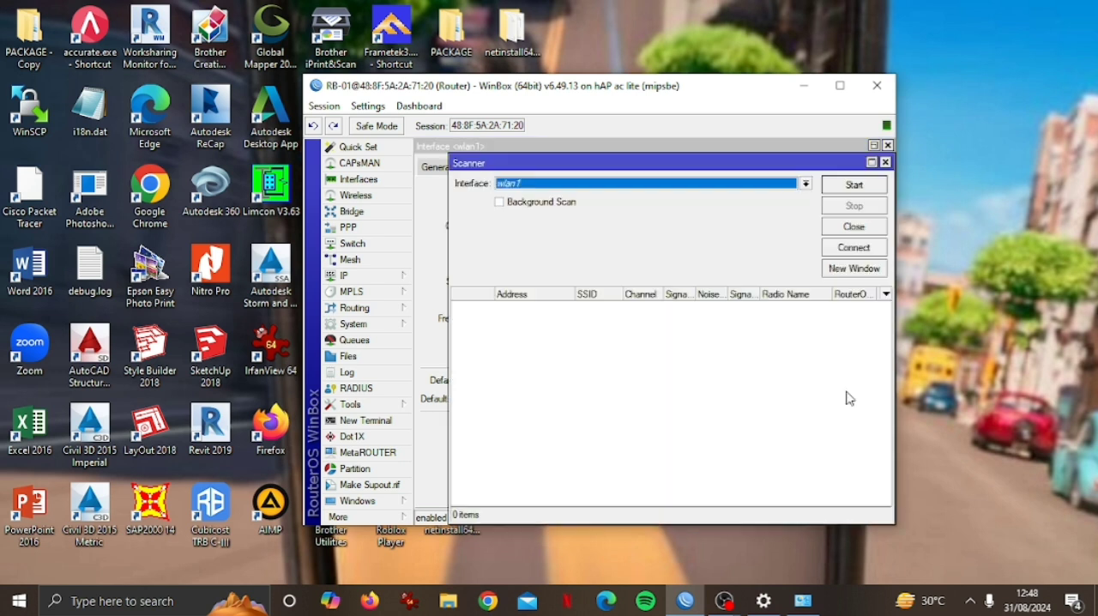
{"action": "left_click", "coordinate": [852, 187]}
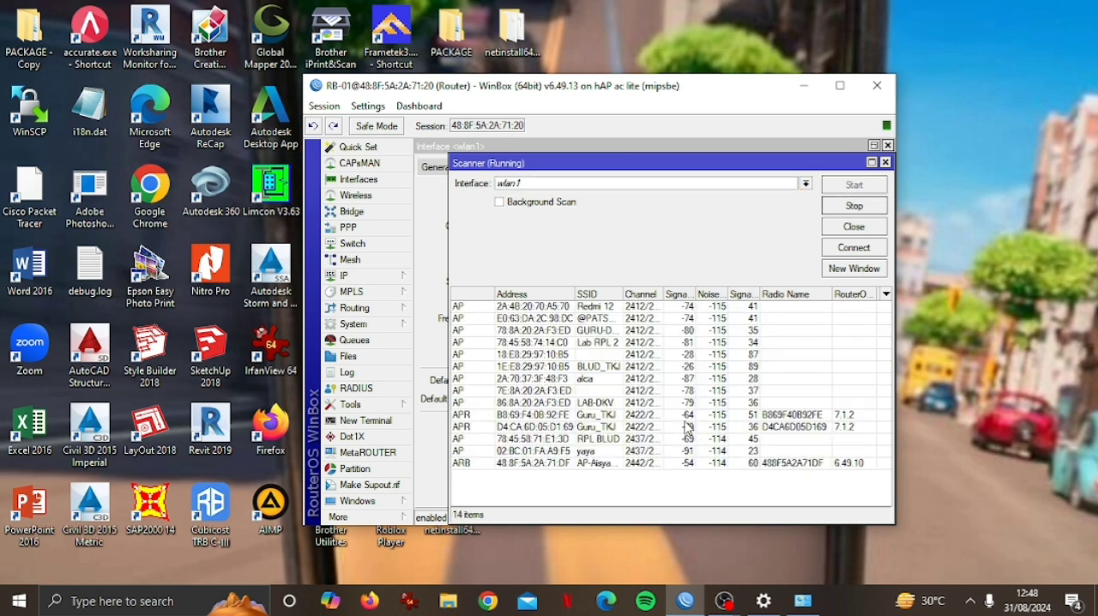
{"action": "scroll", "coordinate": [684, 418], "scroll_direction": "down", "scroll_amount": 2}
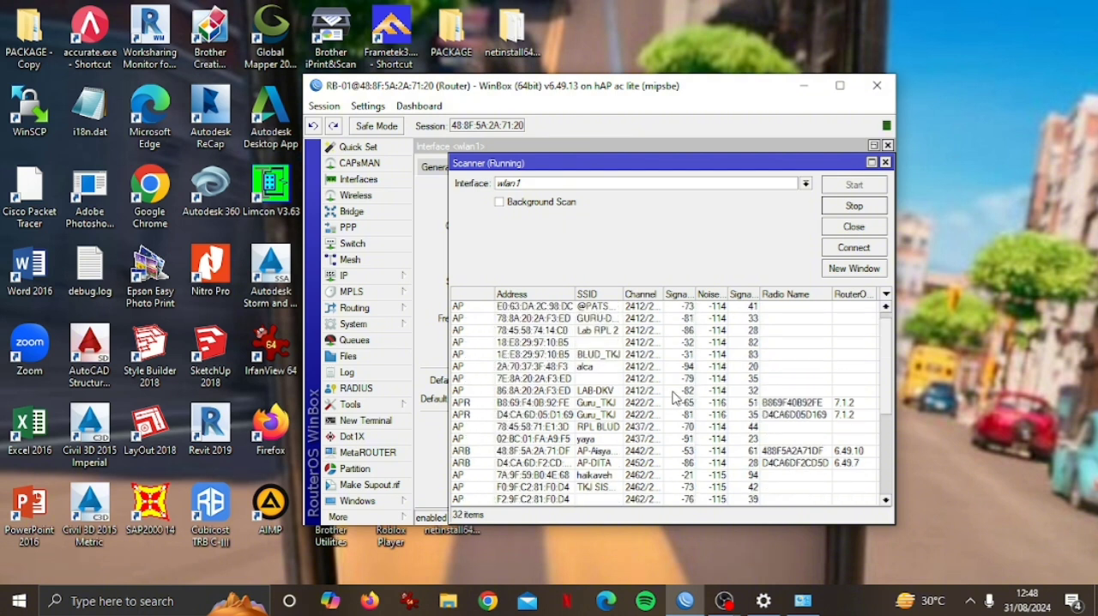
{"action": "scroll", "coordinate": [675, 395], "scroll_direction": "down", "scroll_amount": 1}
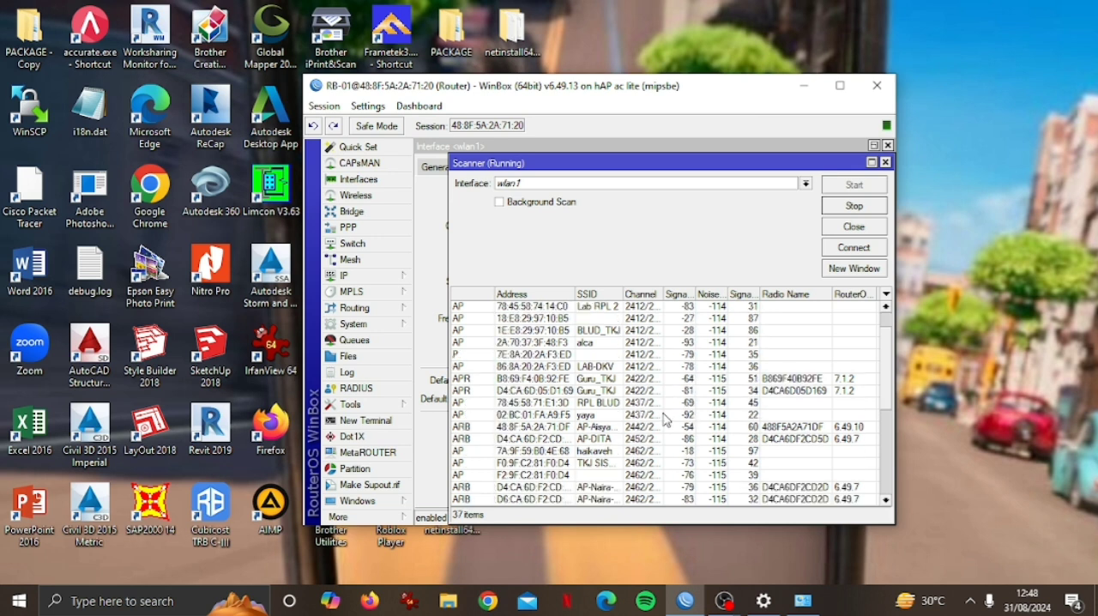
{"action": "left_click", "coordinate": [665, 416]}
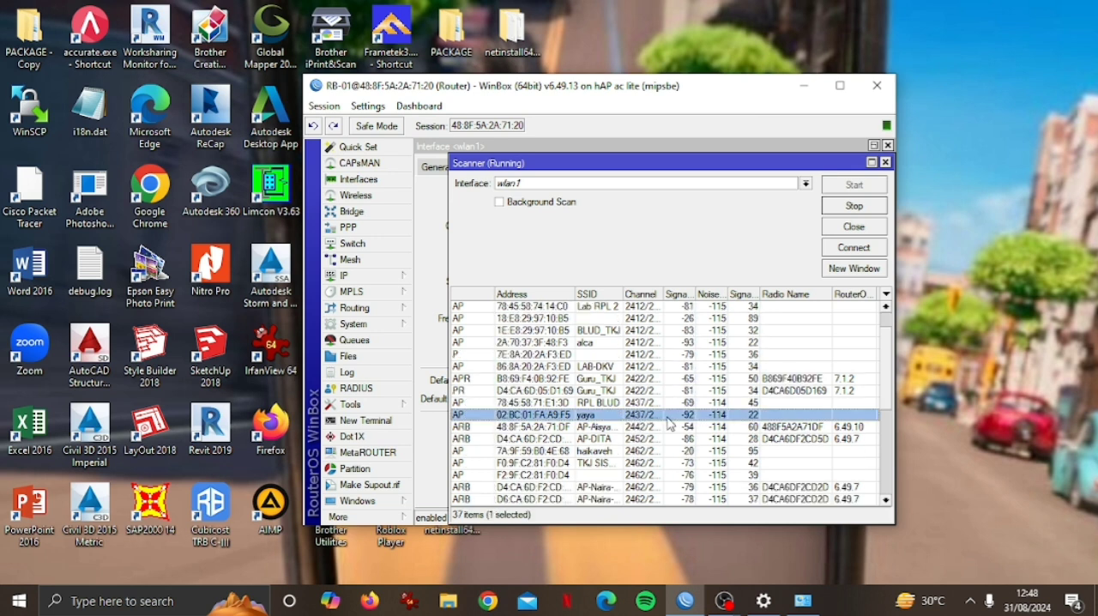
{"action": "left_click", "coordinate": [847, 228]}
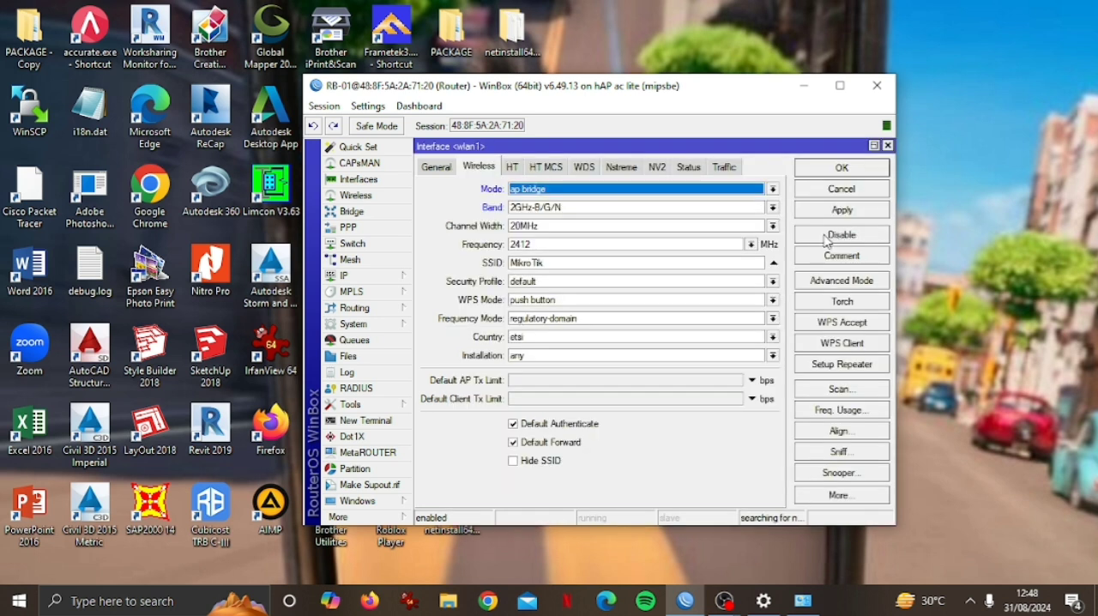
Set wlan1's frequency to 2437 MHz and its SSID to AP-PKK.
{"action": "left_click", "coordinate": [538, 244]}
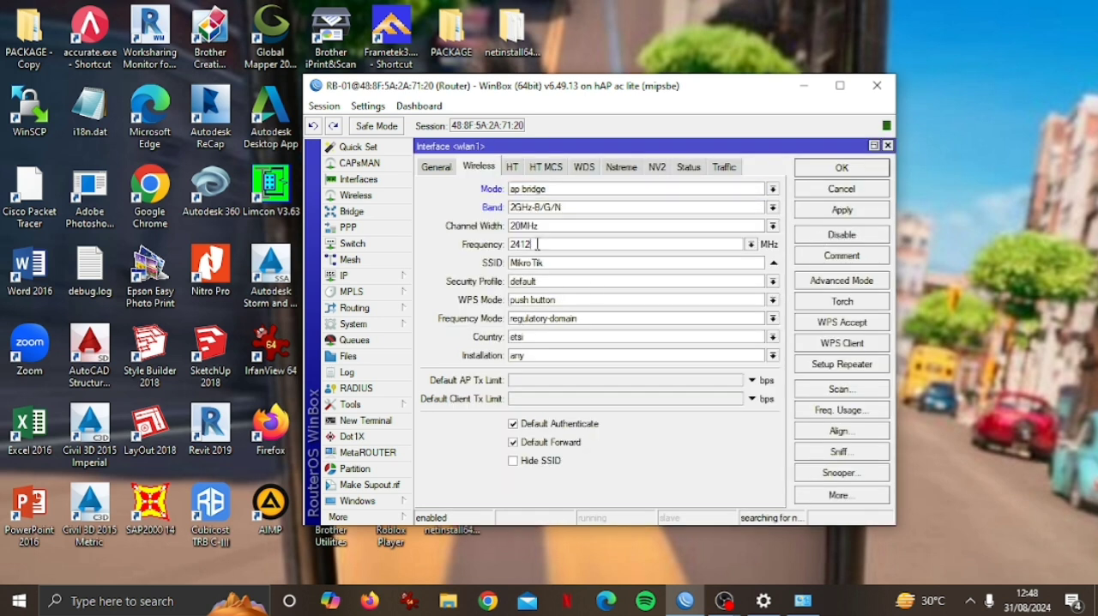
{"action": "left_click", "coordinate": [750, 244]}
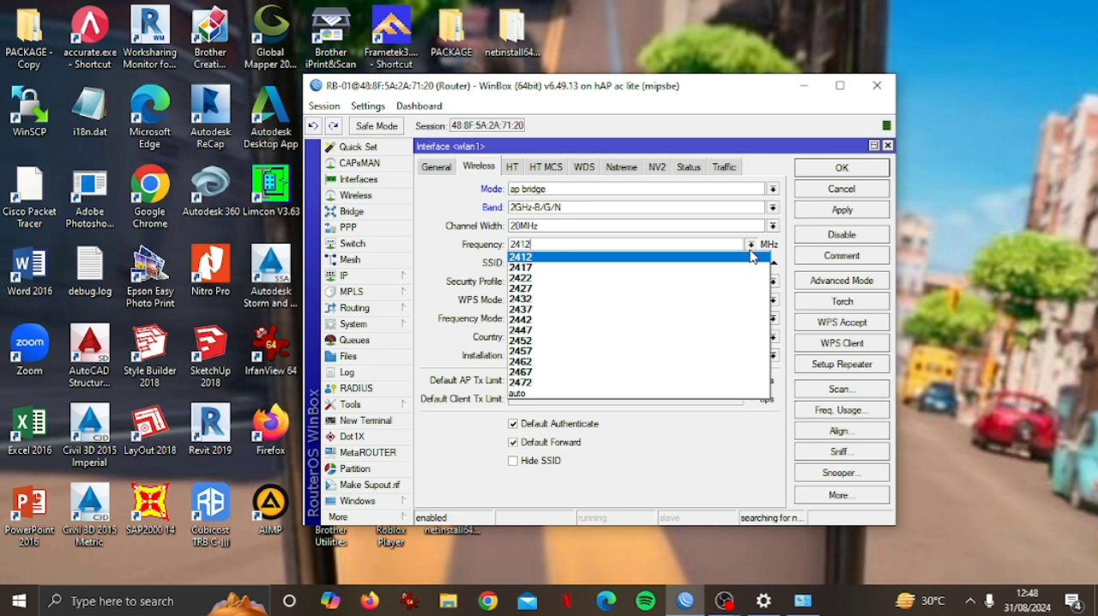
{"action": "left_click", "coordinate": [663, 300]}
{"action": "left_click", "coordinate": [580, 259]}
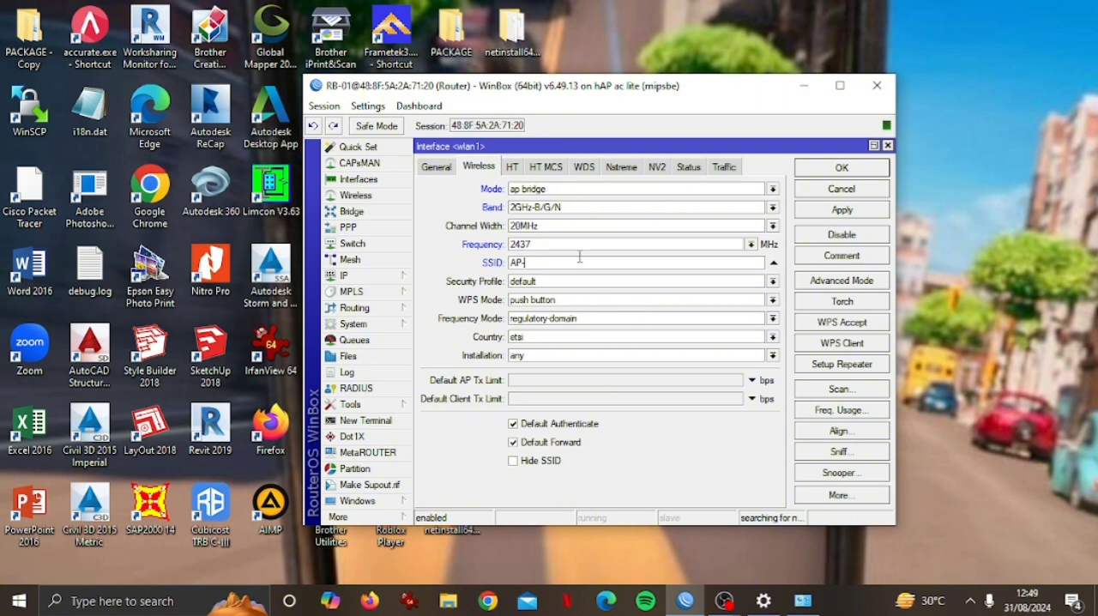
{"action": "left_click", "coordinate": [582, 304]}
{"action": "key", "text": "Escape"}
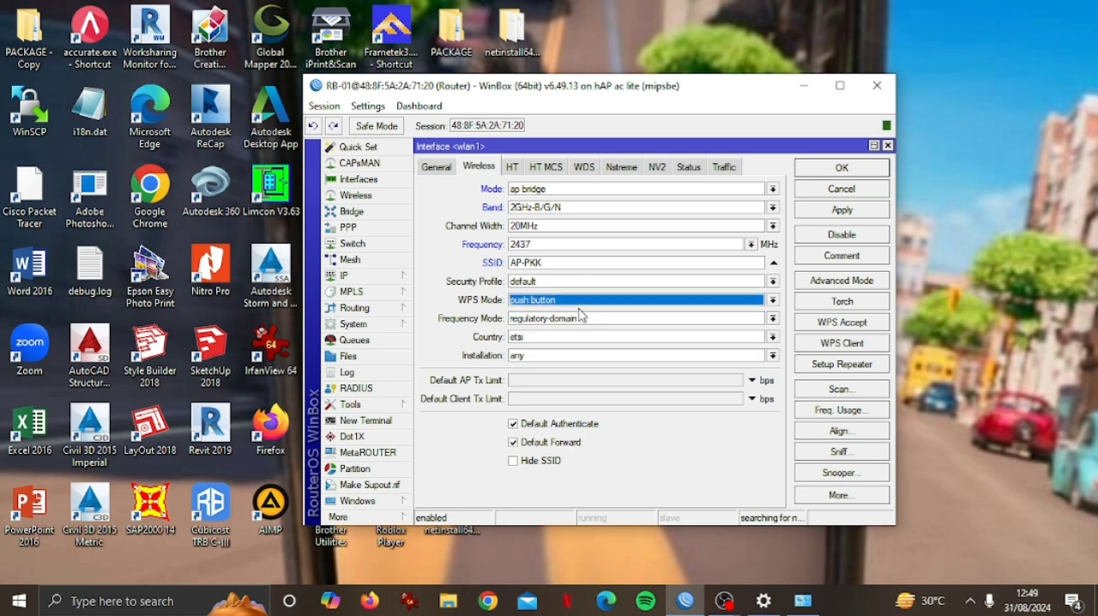
Set wlan1's country to indonesia in its wireless settings.
{"action": "left_click", "coordinate": [549, 338]}
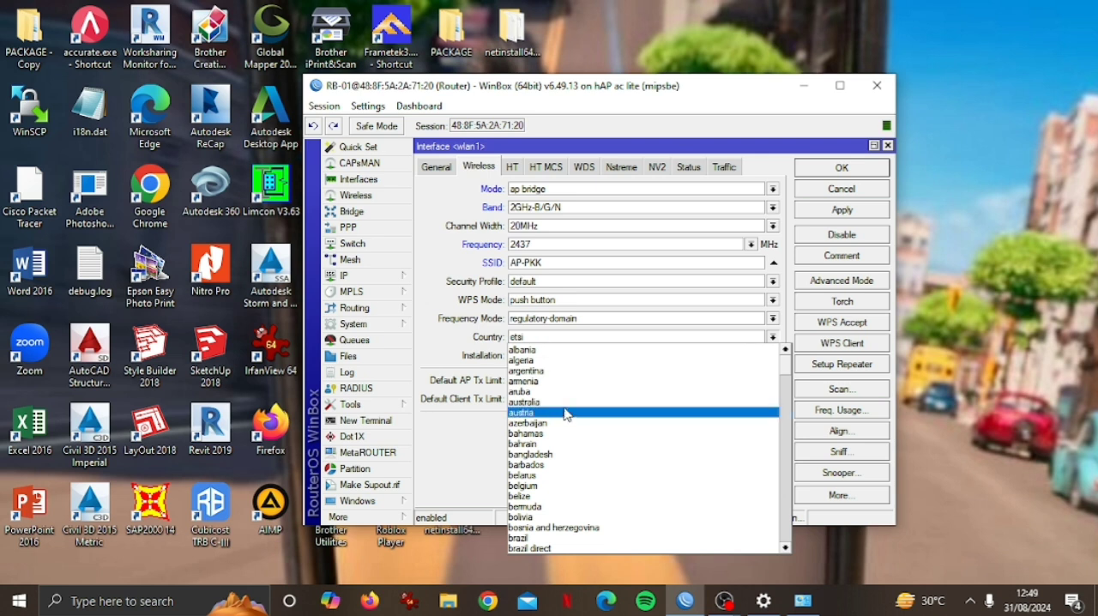
{"action": "scroll", "coordinate": [565, 414], "scroll_direction": "down", "scroll_amount": 3}
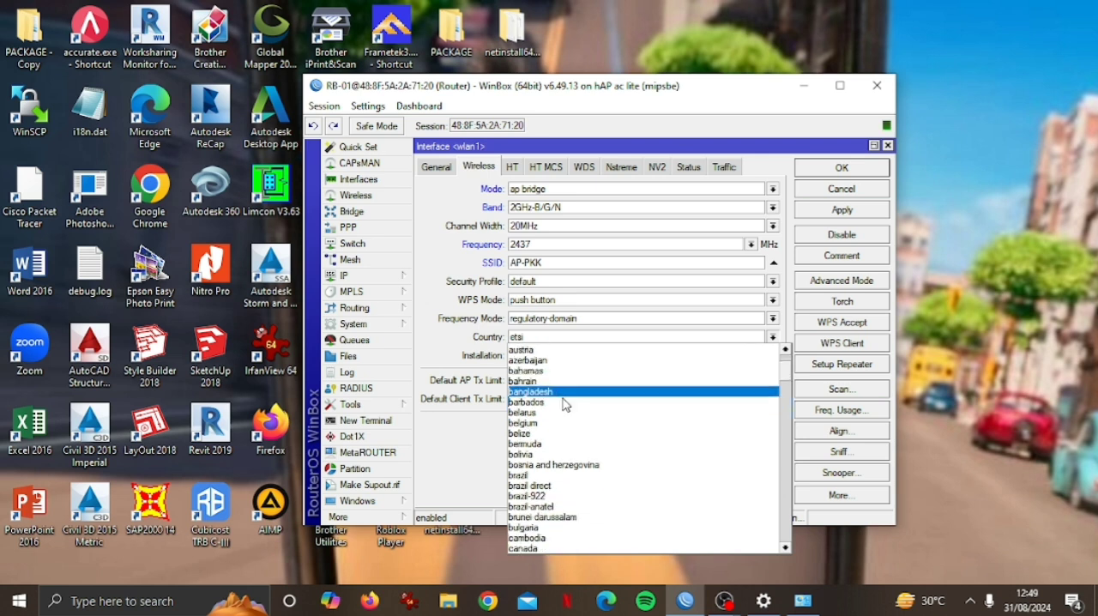
{"action": "scroll", "coordinate": [562, 395], "scroll_direction": "down", "scroll_amount": 6}
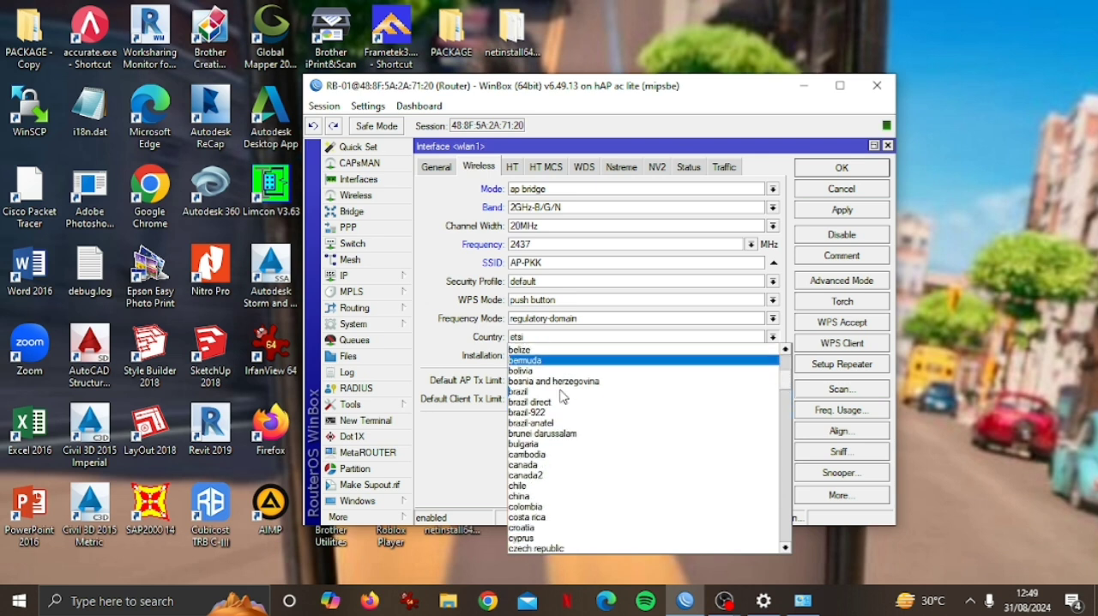
{"action": "scroll", "coordinate": [562, 392], "scroll_direction": "down", "scroll_amount": 8}
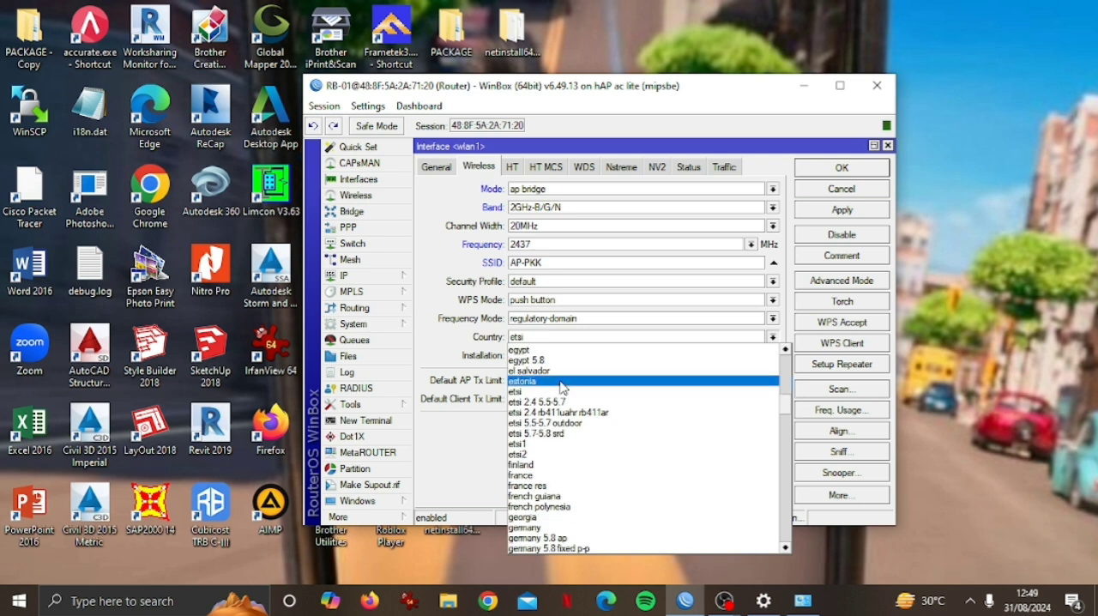
{"action": "scroll", "coordinate": [562, 375], "scroll_direction": "down", "scroll_amount": 7}
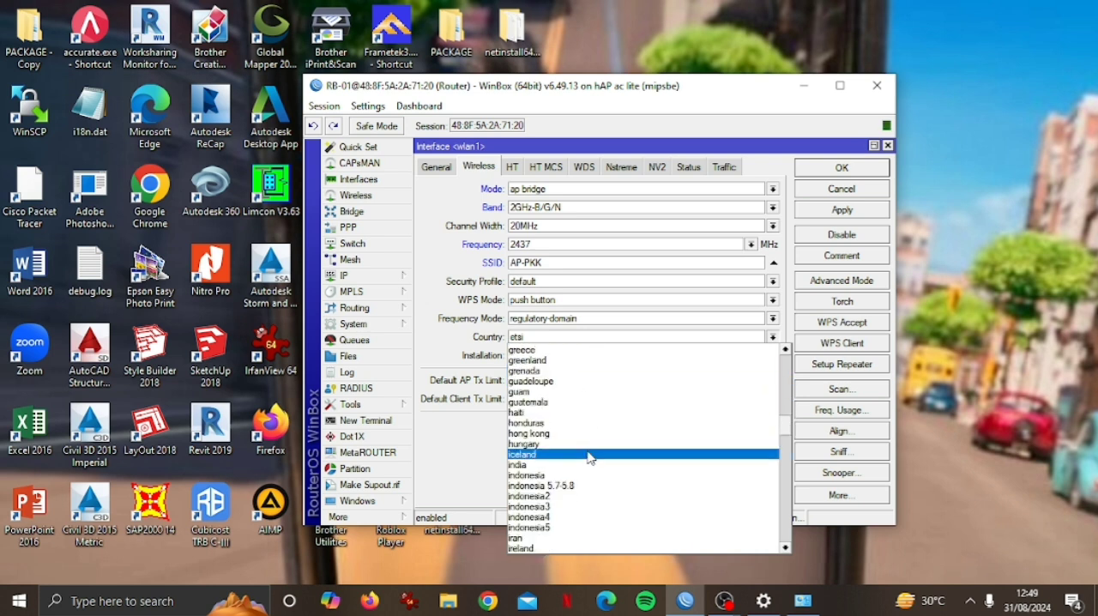
{"action": "left_click", "coordinate": [578, 476]}
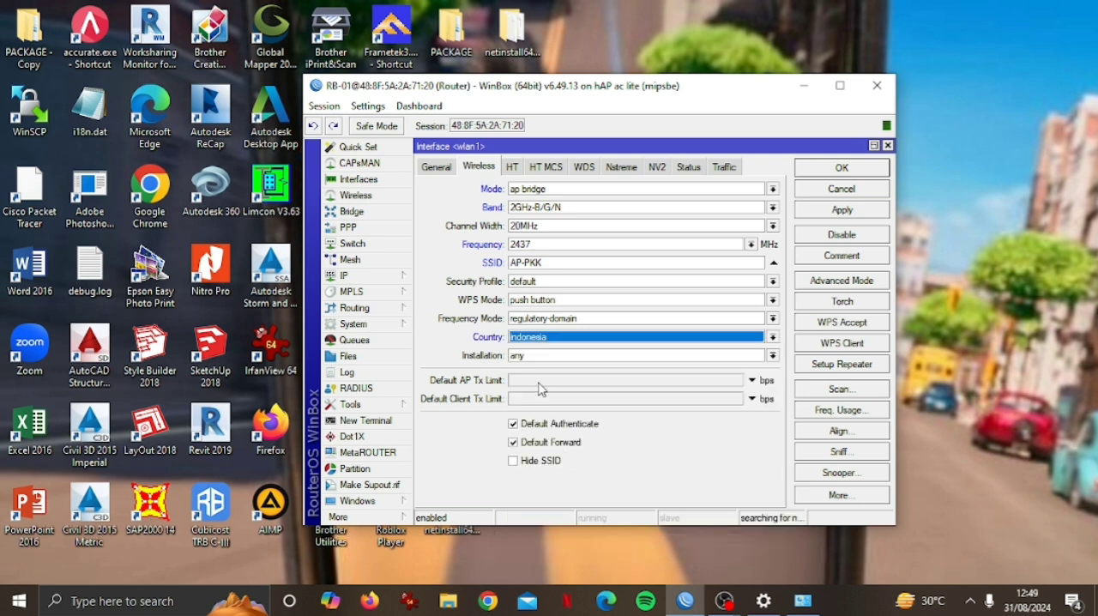
Set wlan1's installation to indoor, apply the wireless settings and close the interface's properties.
{"action": "left_click", "coordinate": [542, 356]}
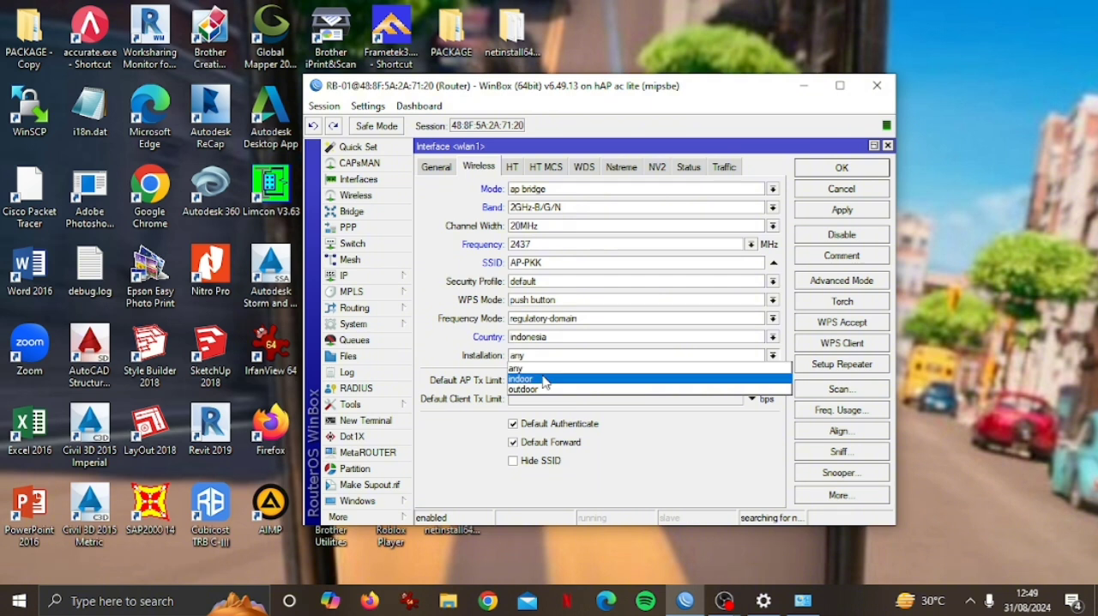
{"action": "left_click", "coordinate": [545, 379]}
{"action": "left_click", "coordinate": [843, 212]}
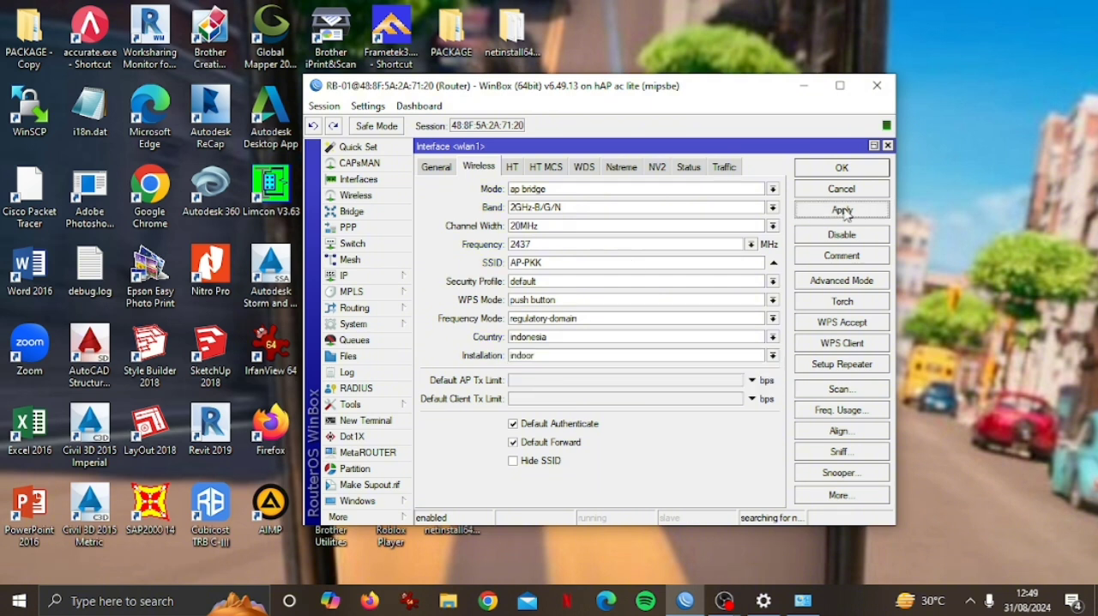
{"action": "left_click", "coordinate": [834, 170]}
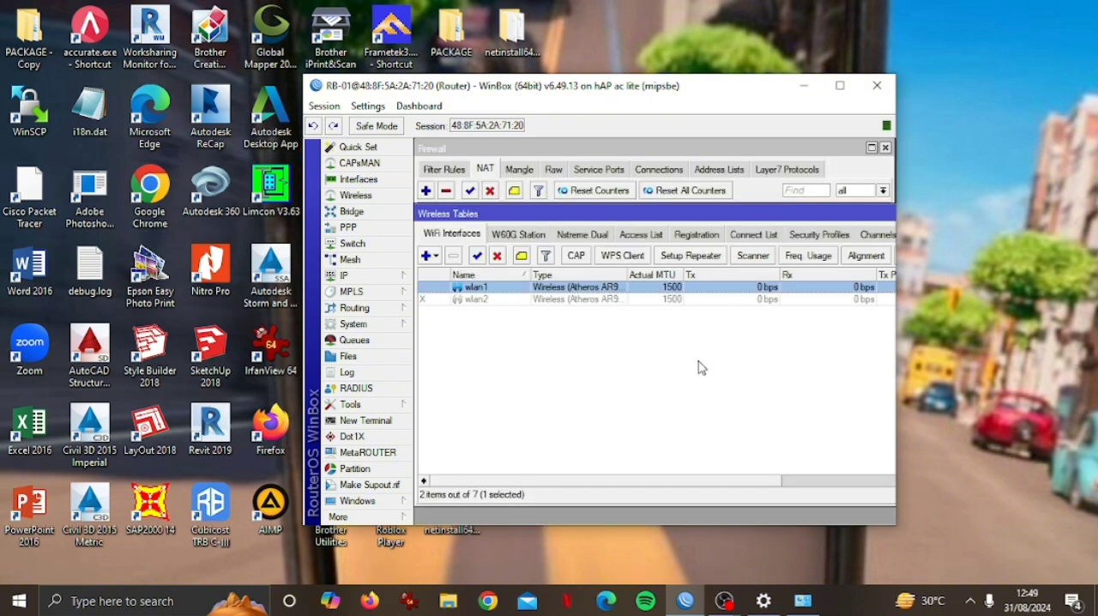
Start the DHCP server setup wizard and choose ether2 as the DHCP server interface.
{"action": "left_click", "coordinate": [358, 276]}
{"action": "left_click", "coordinate": [447, 270]}
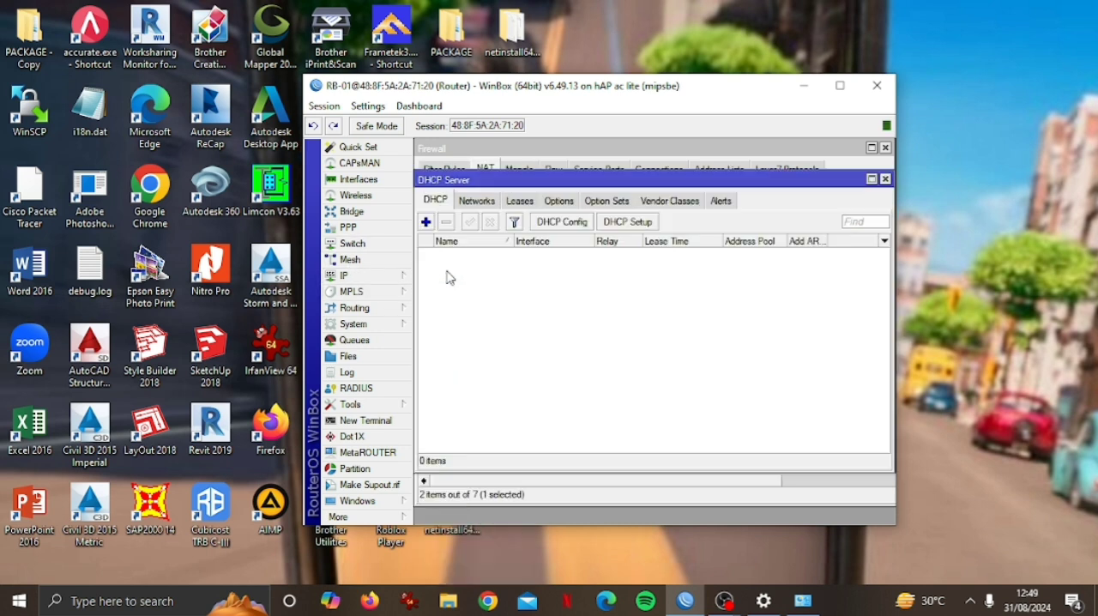
{"action": "left_click", "coordinate": [622, 224]}
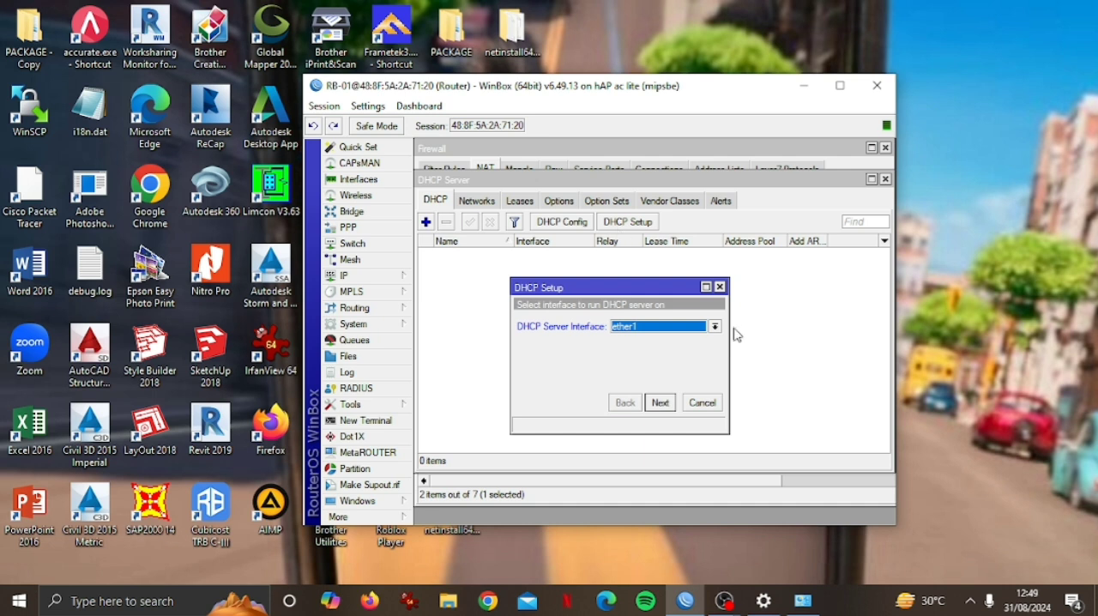
{"action": "left_click", "coordinate": [714, 328]}
{"action": "left_click", "coordinate": [687, 350]}
{"action": "left_click", "coordinate": [660, 403]}
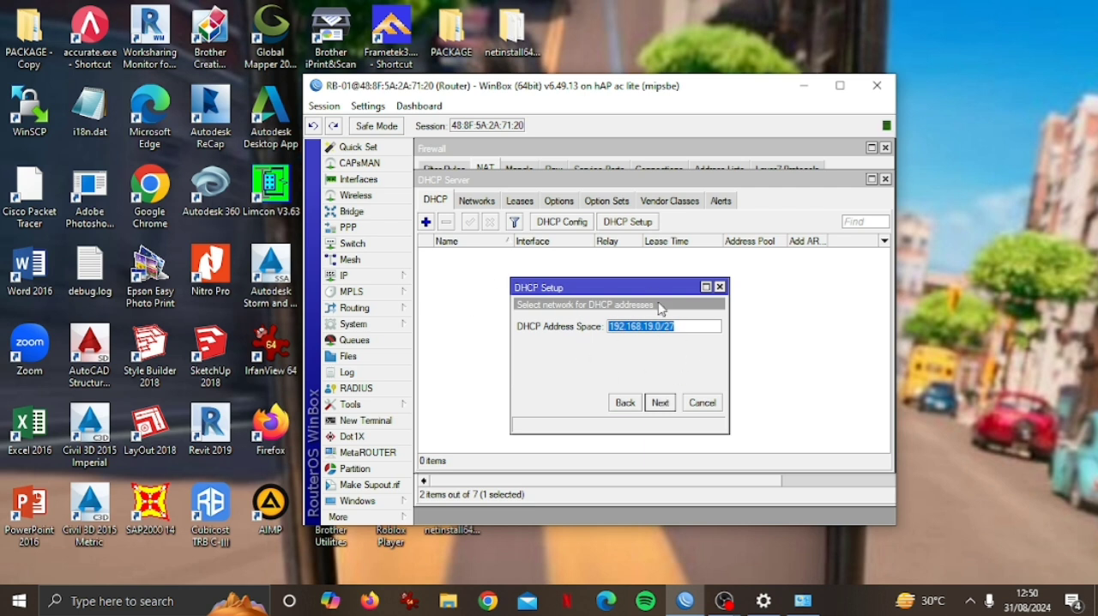
Complete the DHCP setup with network 192.168.19.0/27, gateway 192.168.19.1, pool 192.168.19.2-192.168.19.30, the suggested DNS servers and lease time 00:10:00.
{"action": "left_click", "coordinate": [660, 402]}
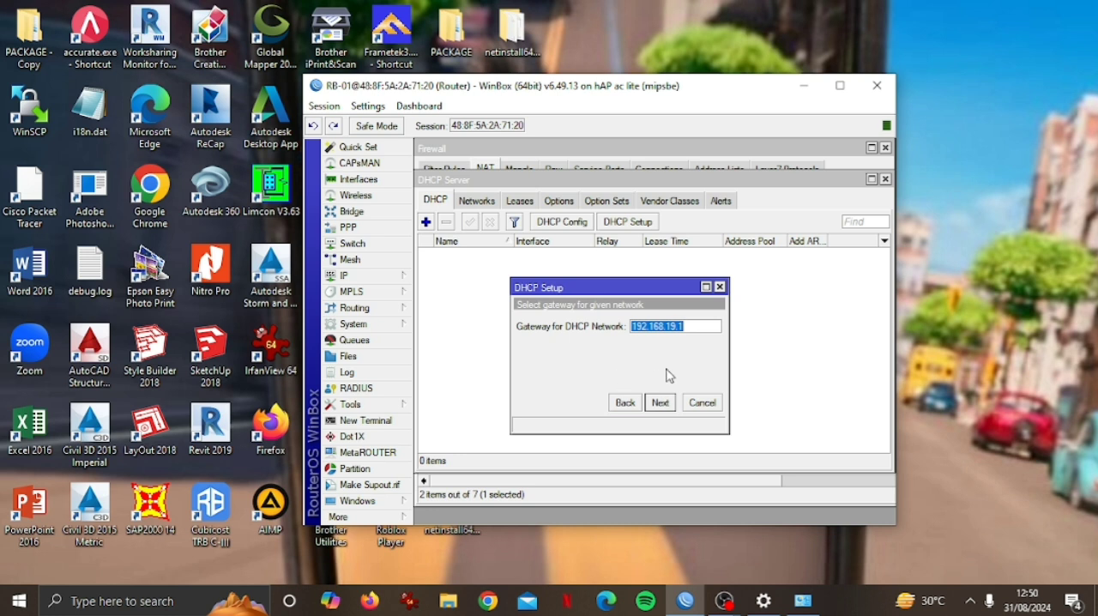
{"action": "left_click", "coordinate": [659, 403]}
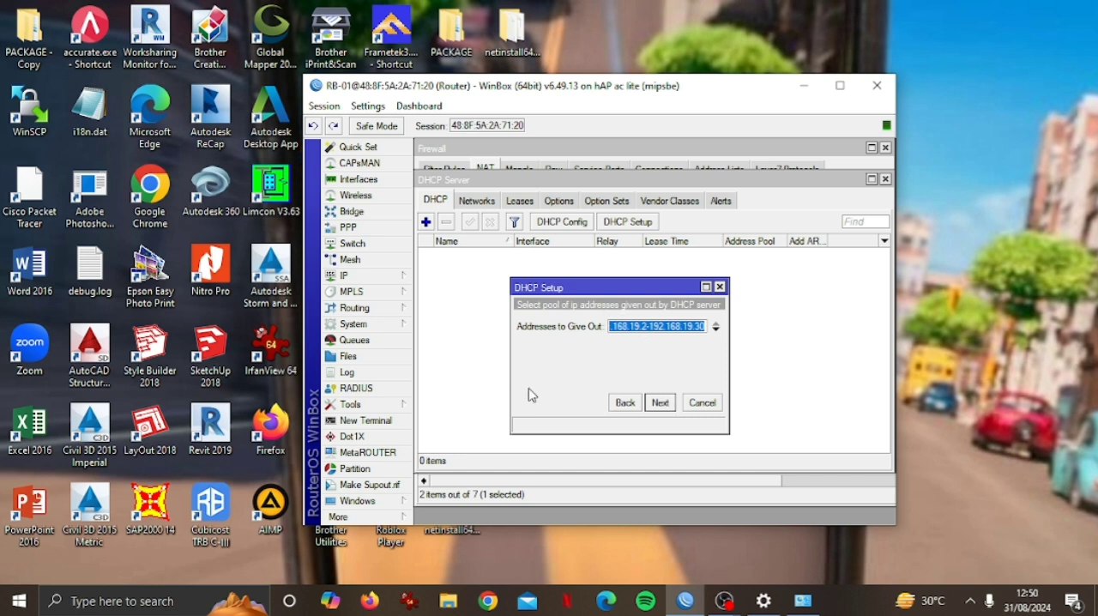
{"action": "left_click", "coordinate": [659, 403]}
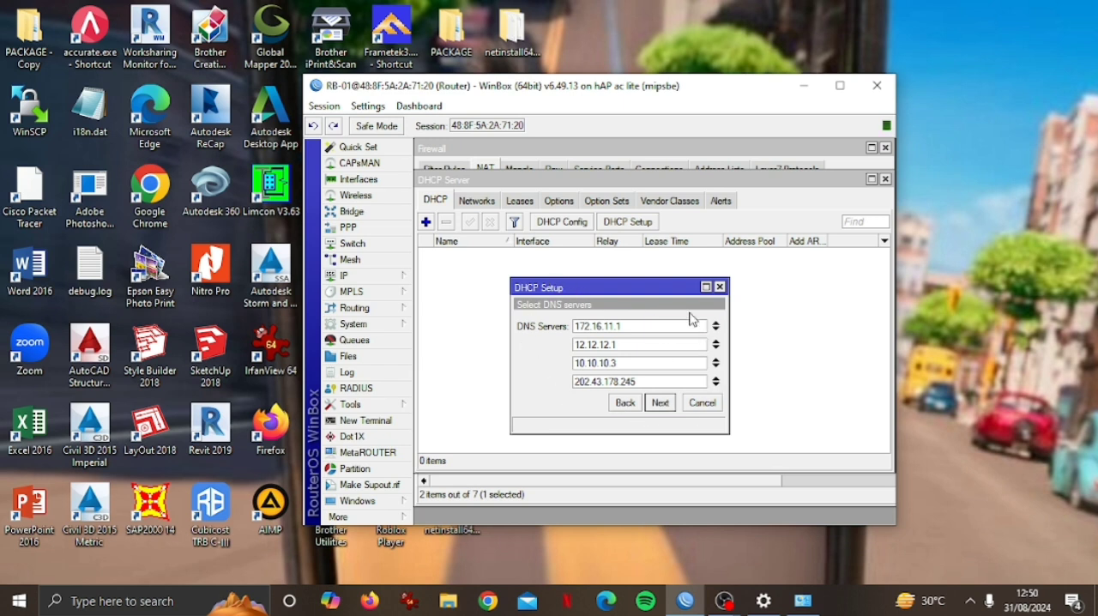
{"action": "left_click", "coordinate": [667, 414]}
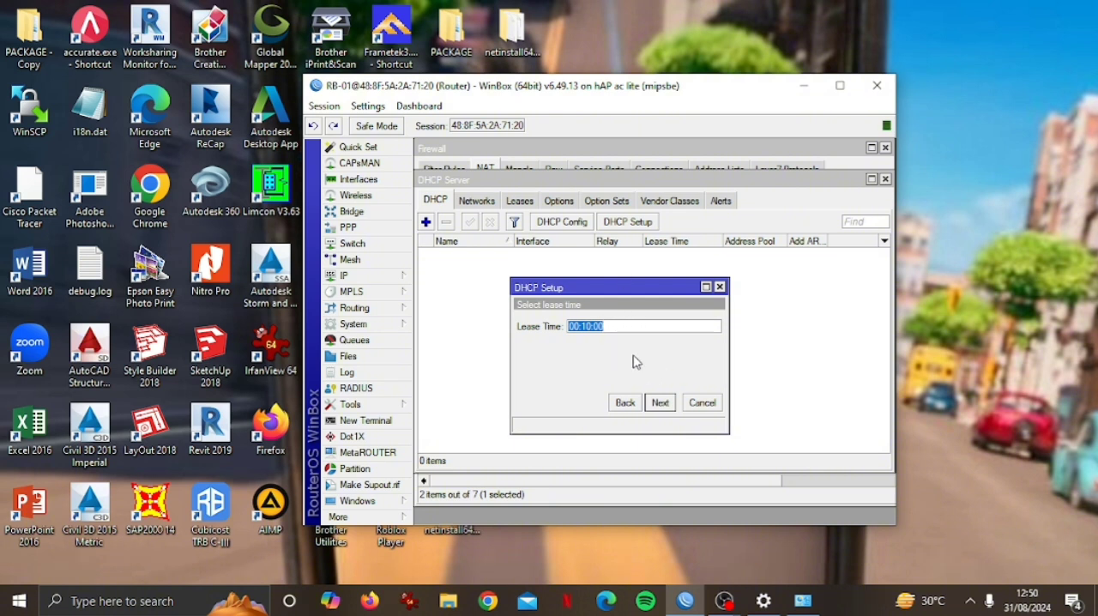
{"action": "left_click", "coordinate": [661, 403]}
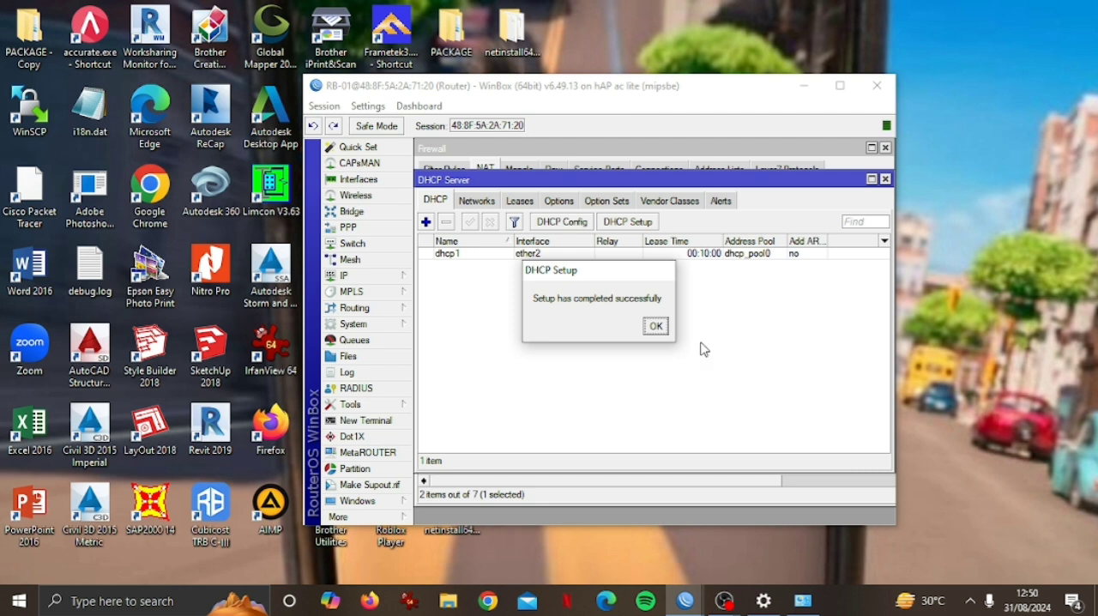
{"action": "left_click", "coordinate": [654, 328]}
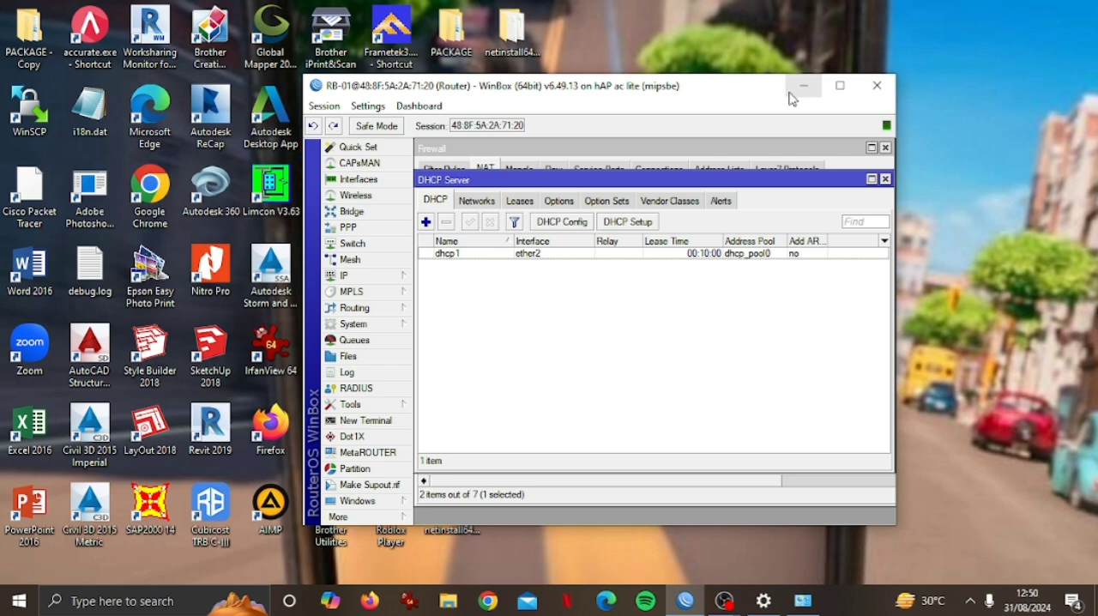
Leave WinBox and open the properties of the Ethernet 3 adapter in Windows Network Connections.
{"action": "left_click", "coordinate": [869, 96]}
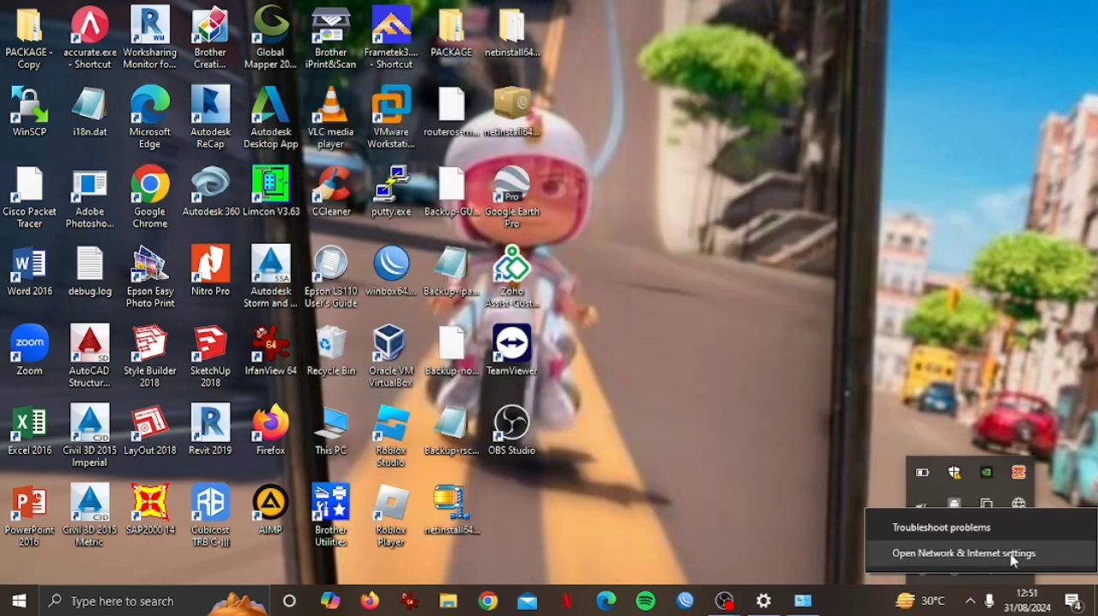
{"action": "left_click", "coordinate": [1011, 559]}
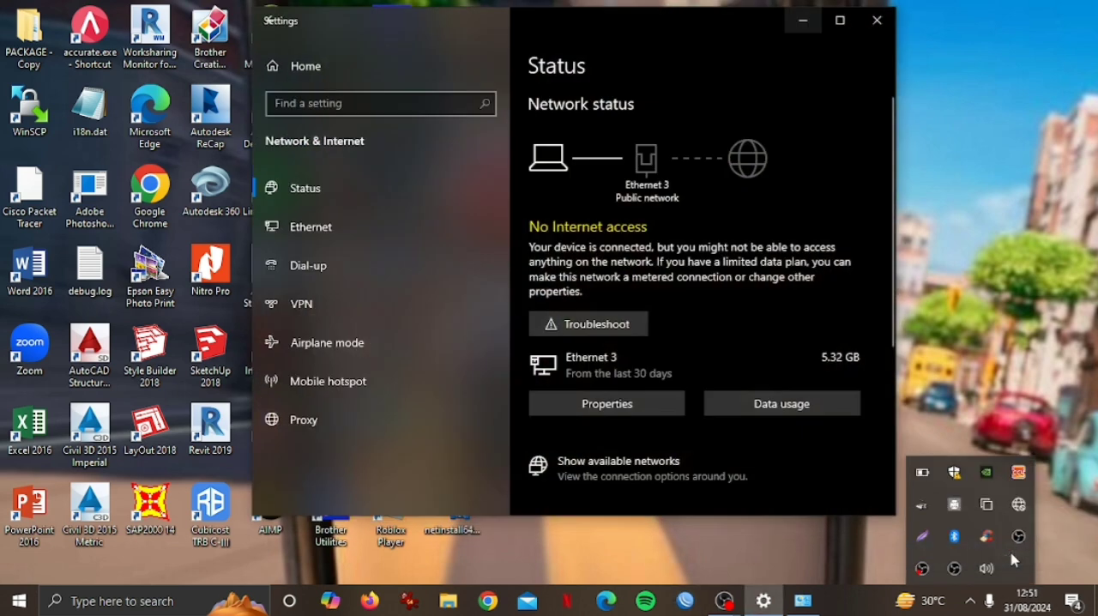
{"action": "scroll", "coordinate": [567, 334], "scroll_direction": "down", "scroll_amount": 5}
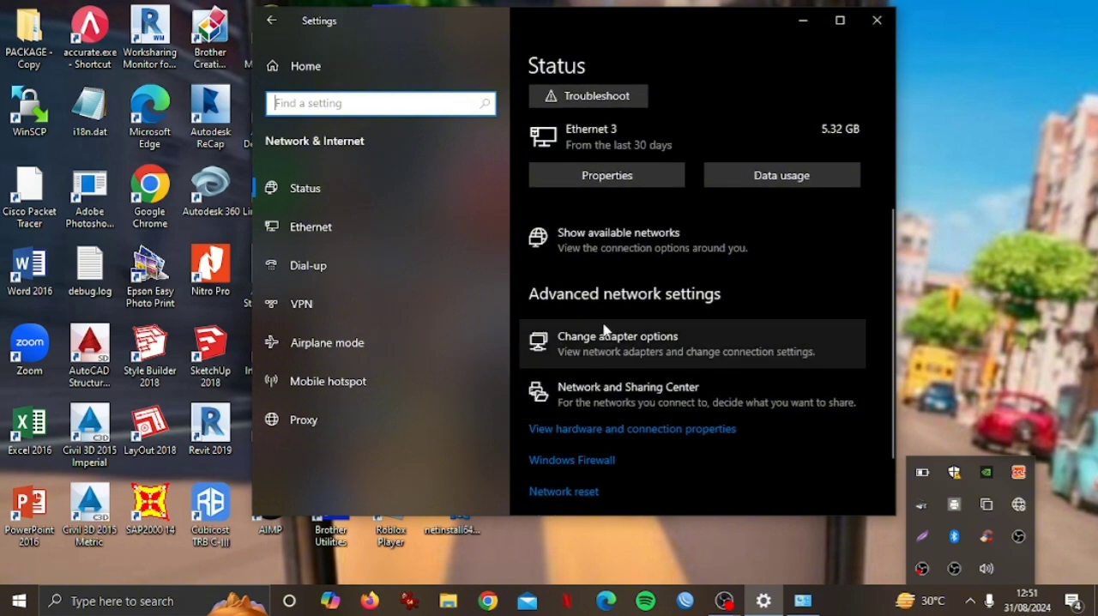
{"action": "left_click", "coordinate": [603, 343]}
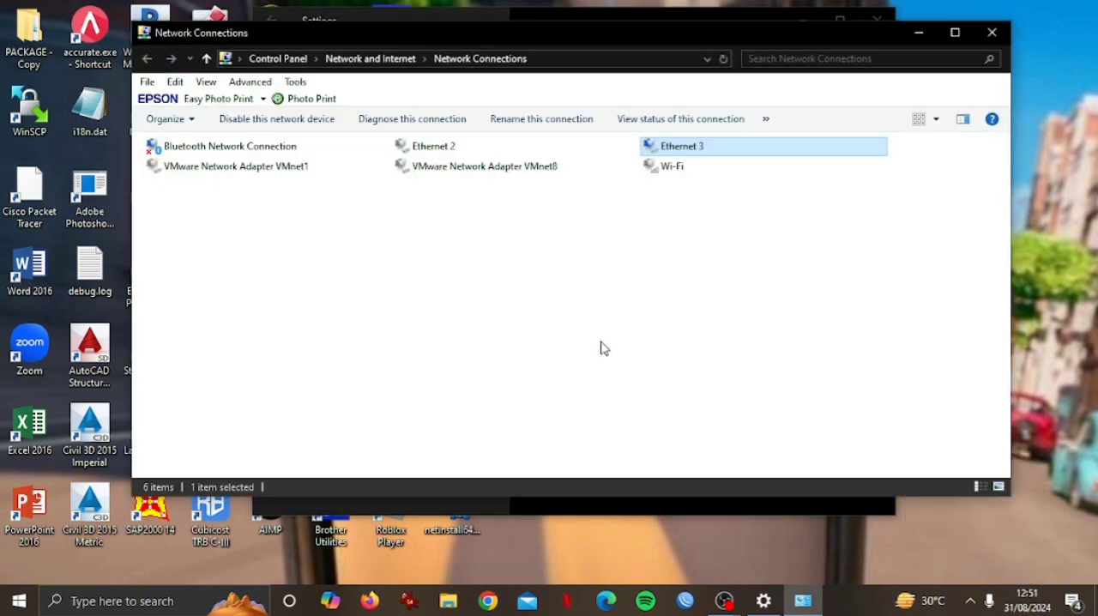
{"action": "right_click", "coordinate": [727, 152]}
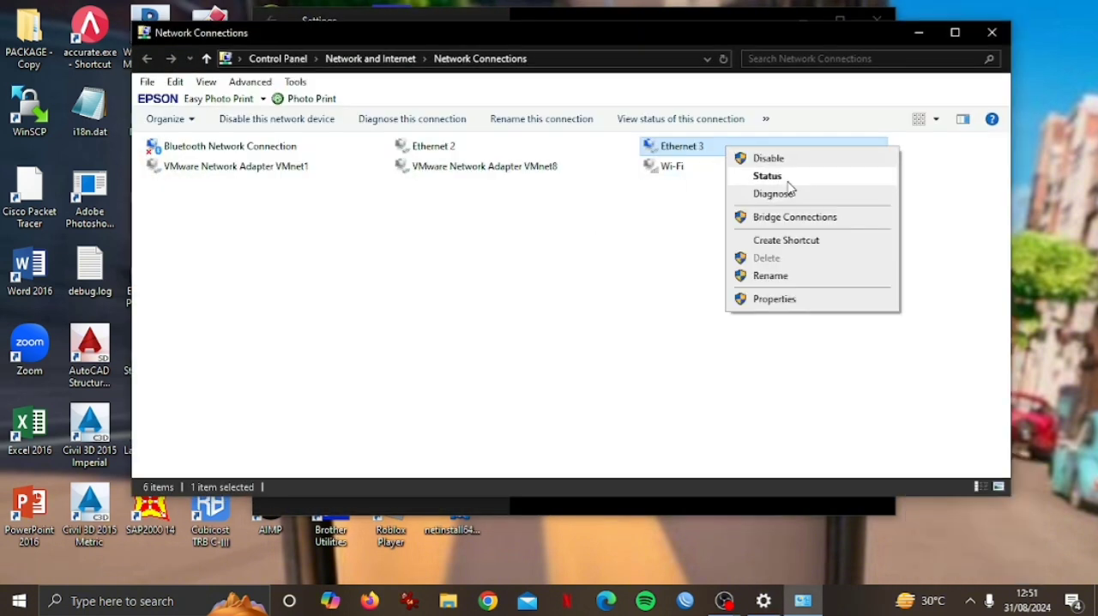
{"action": "left_click", "coordinate": [789, 298]}
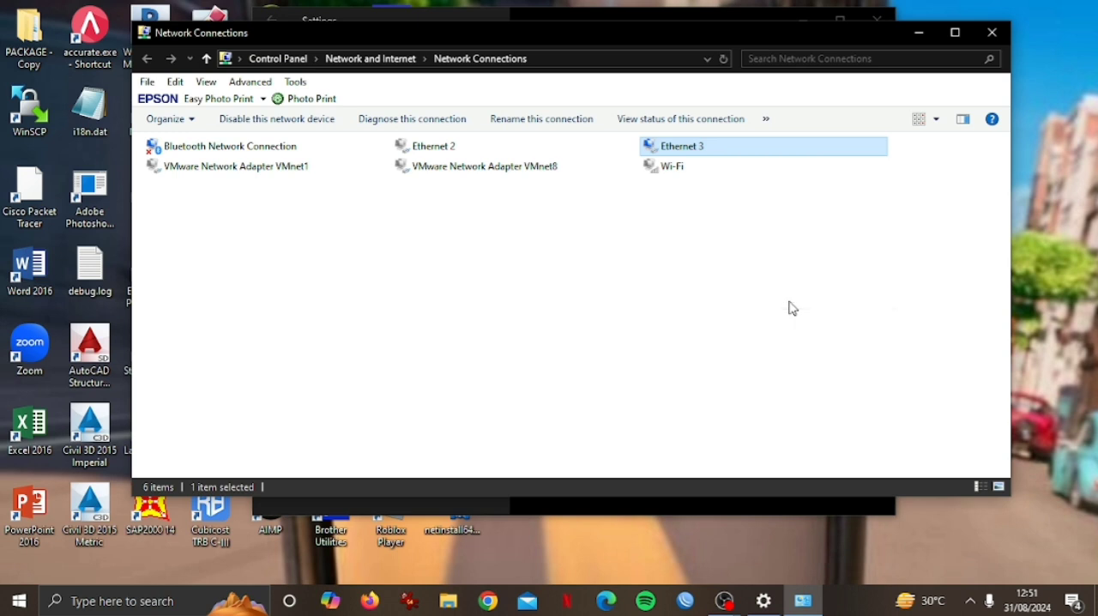
Set Ethernet 3's IPv4 configuration to obtain both the IP address and the DNS server address automatically, and save it.
{"action": "left_click", "coordinate": [268, 300]}
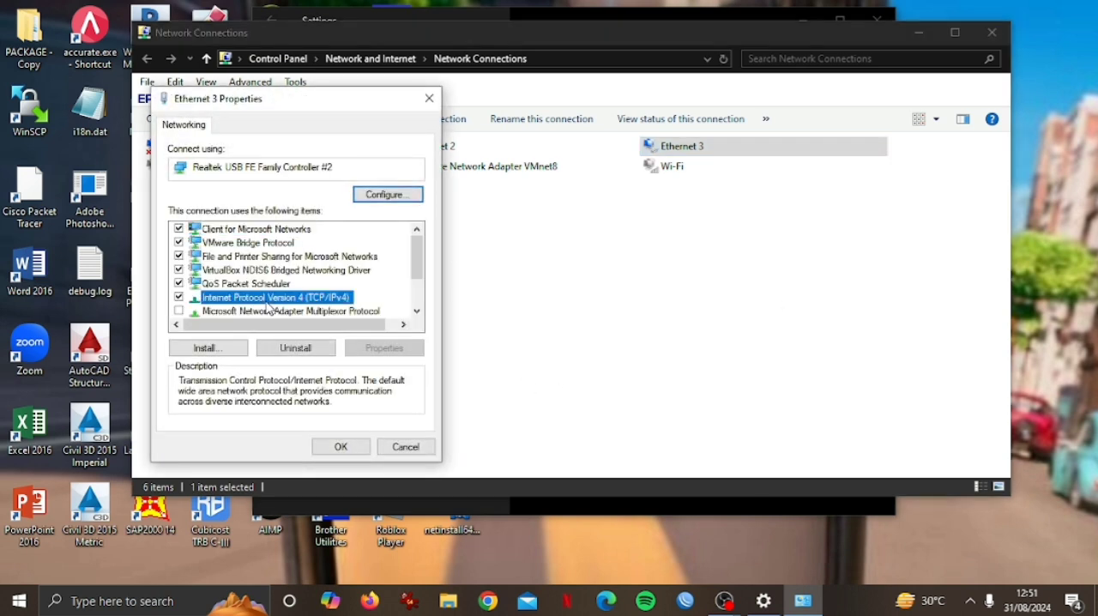
{"action": "double_click", "coordinate": [267, 303]}
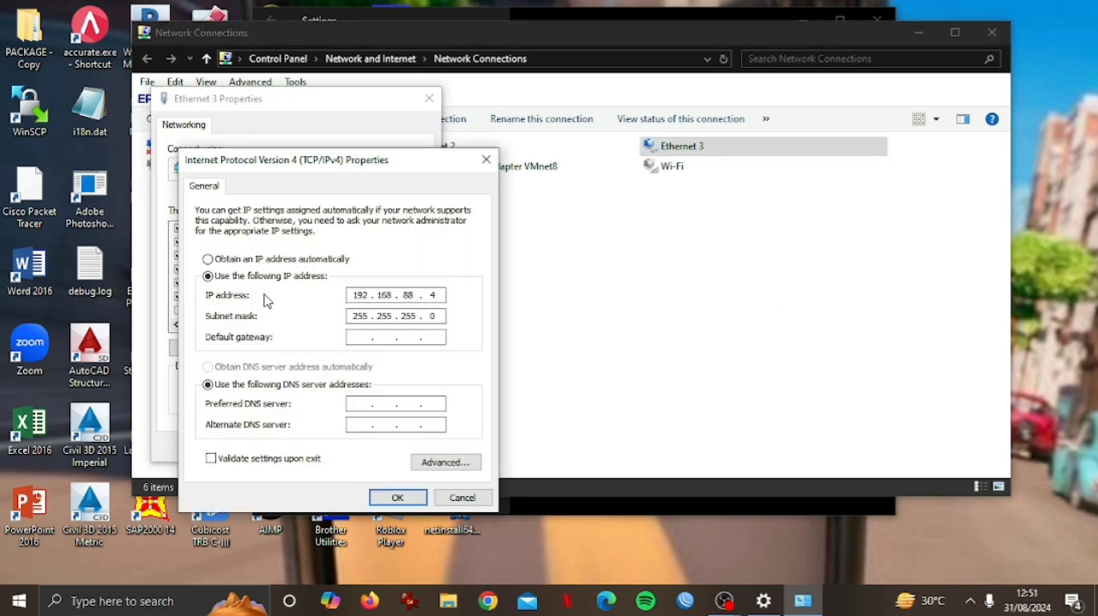
{"action": "left_click", "coordinate": [256, 261]}
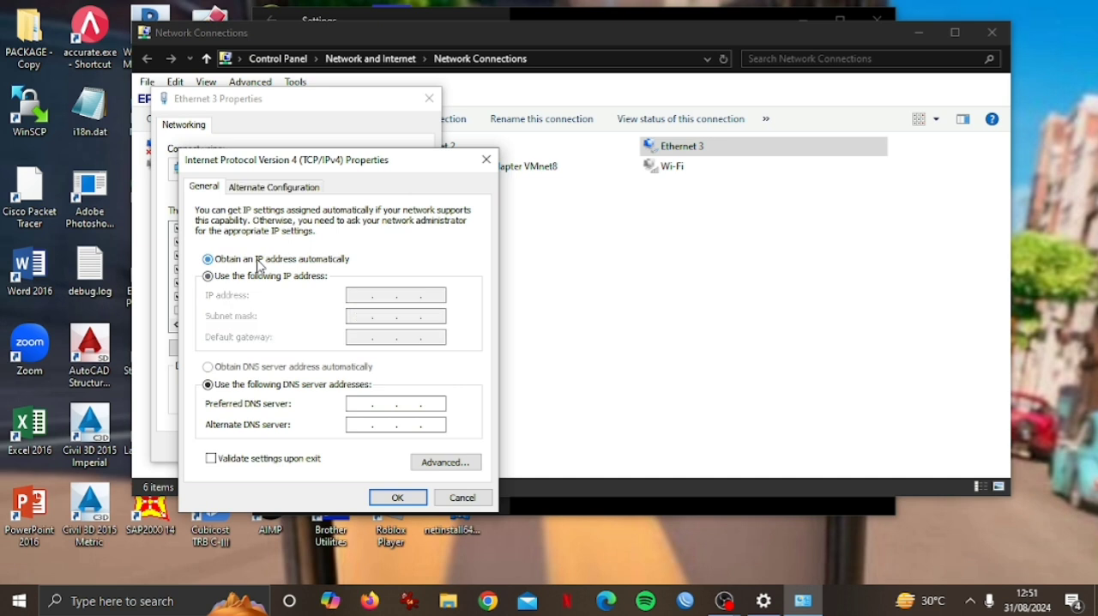
{"action": "left_click", "coordinate": [277, 368]}
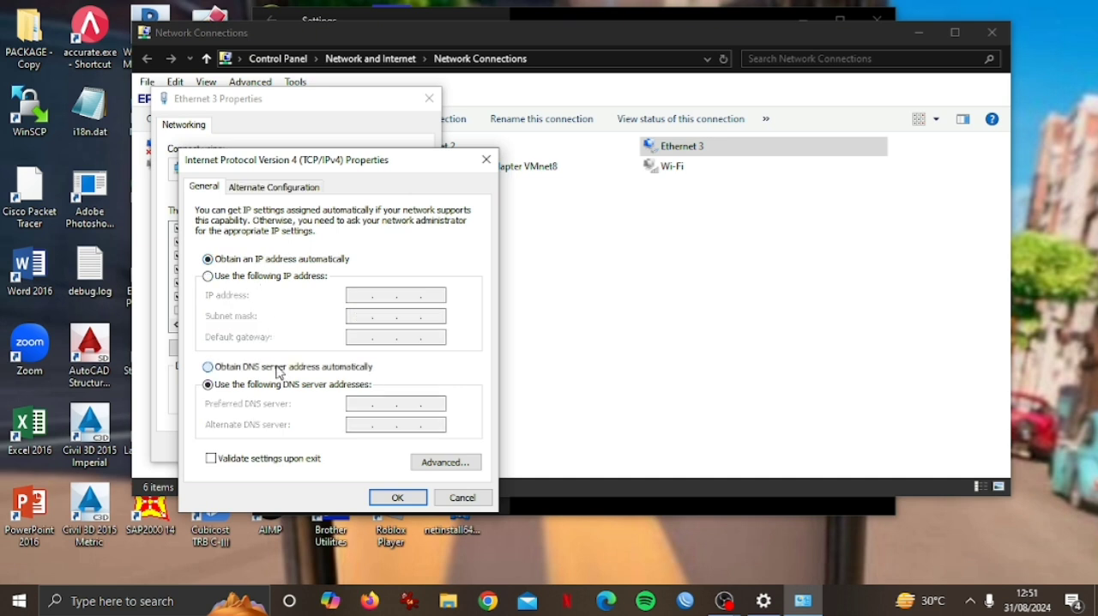
{"action": "left_click", "coordinate": [400, 498]}
{"action": "left_click", "coordinate": [354, 449]}
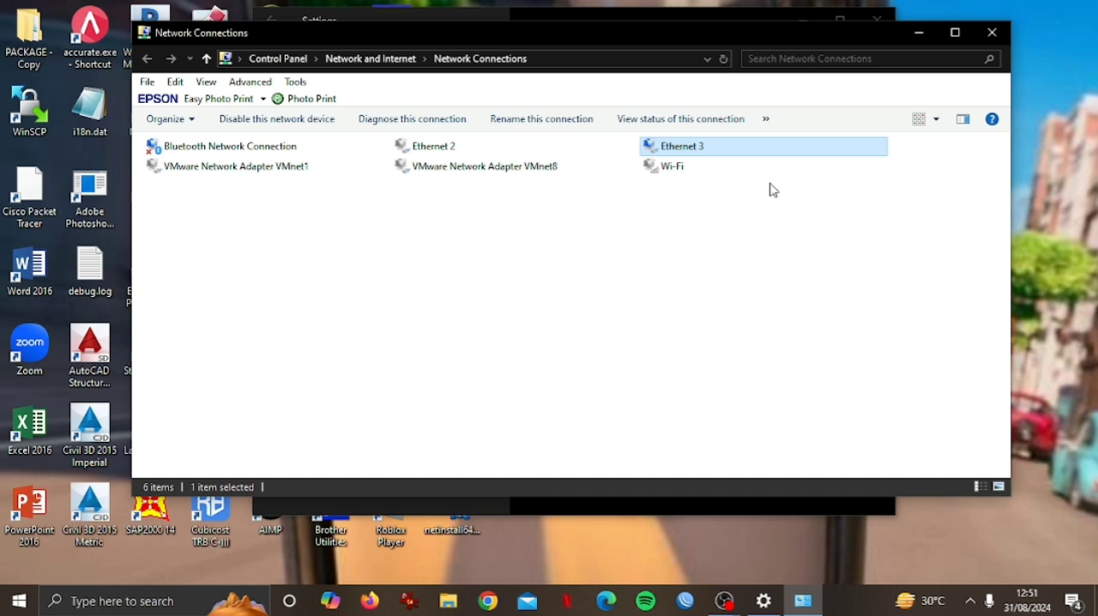
Check the IPv4 address and DHCP server in Ethernet 3's connection details and close the status windows.
{"action": "right_click", "coordinate": [812, 152]}
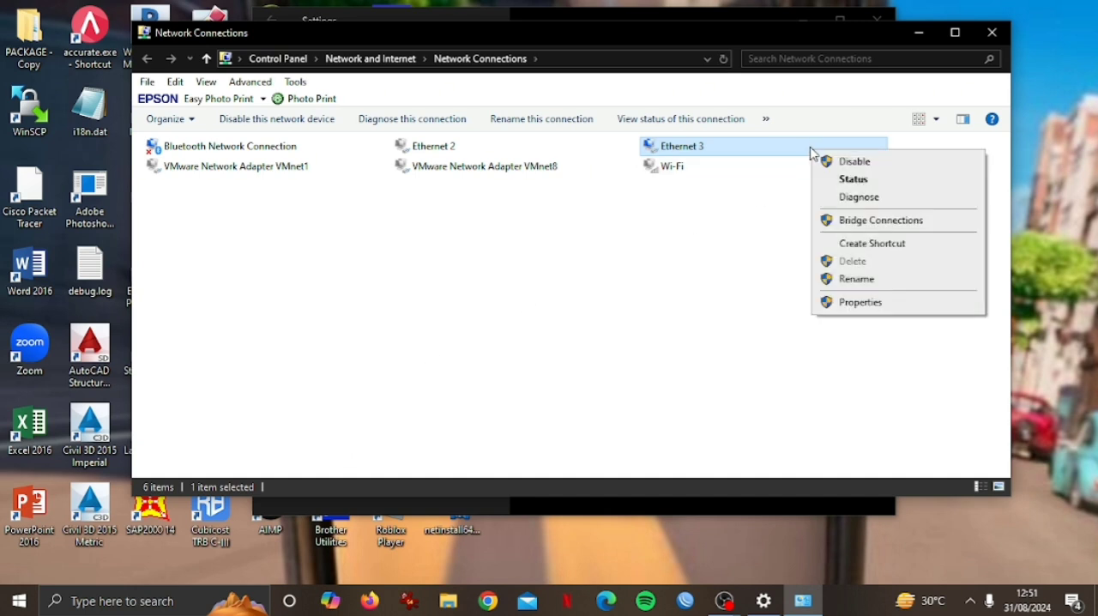
{"action": "left_click", "coordinate": [840, 180]}
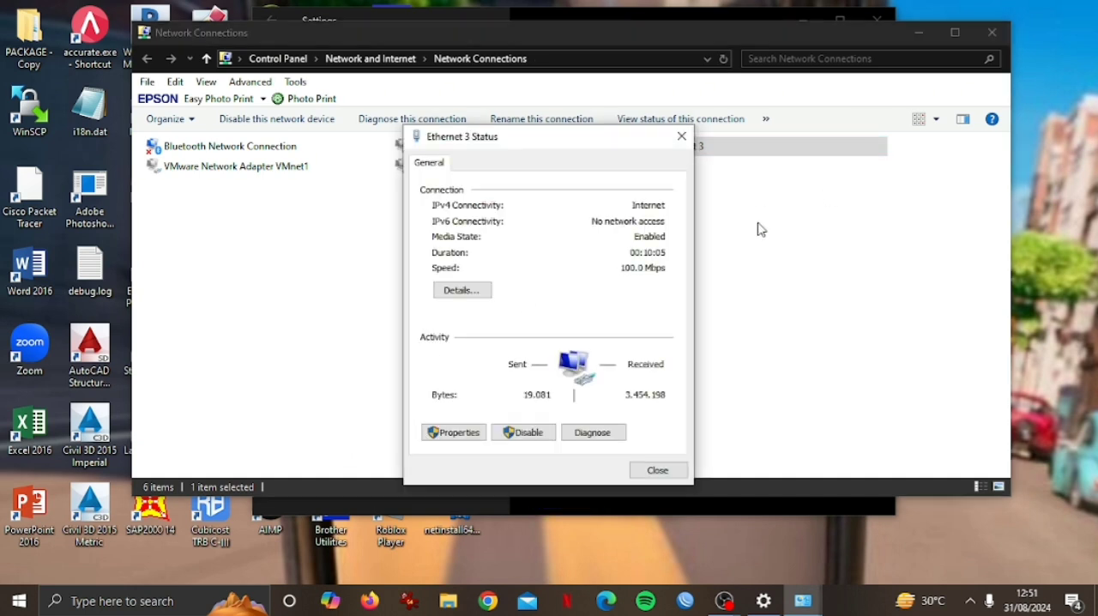
{"action": "left_click", "coordinate": [486, 292]}
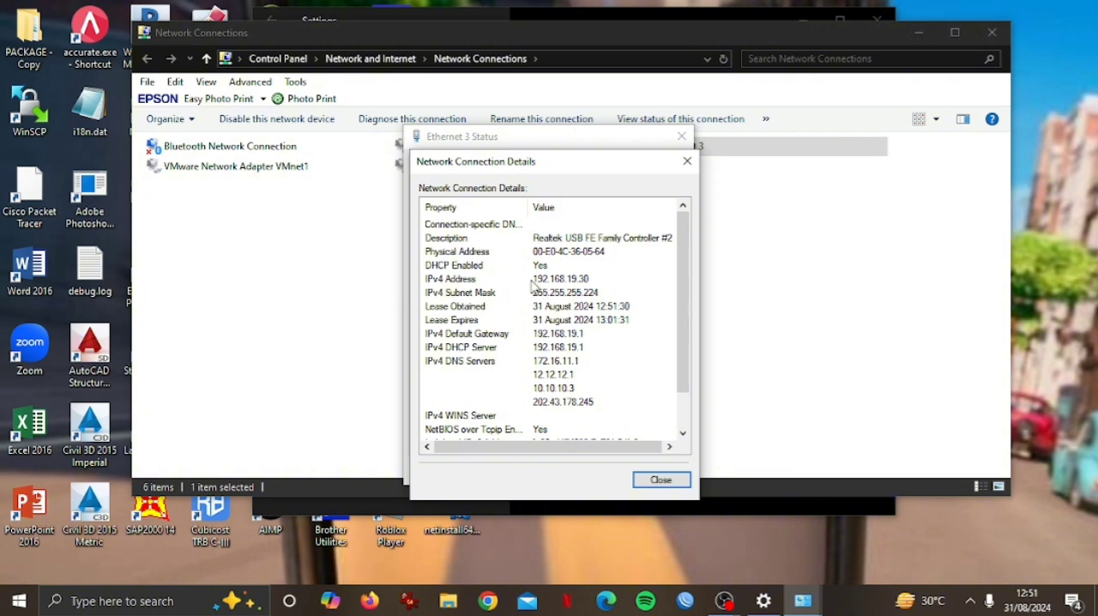
{"action": "left_click", "coordinate": [533, 279]}
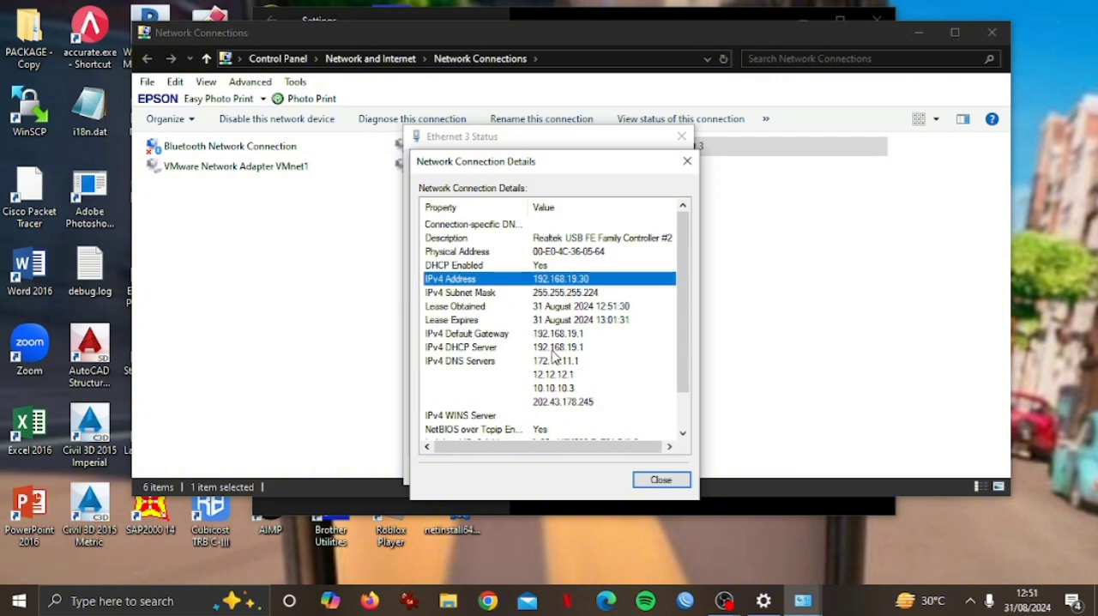
{"action": "left_click", "coordinate": [553, 350]}
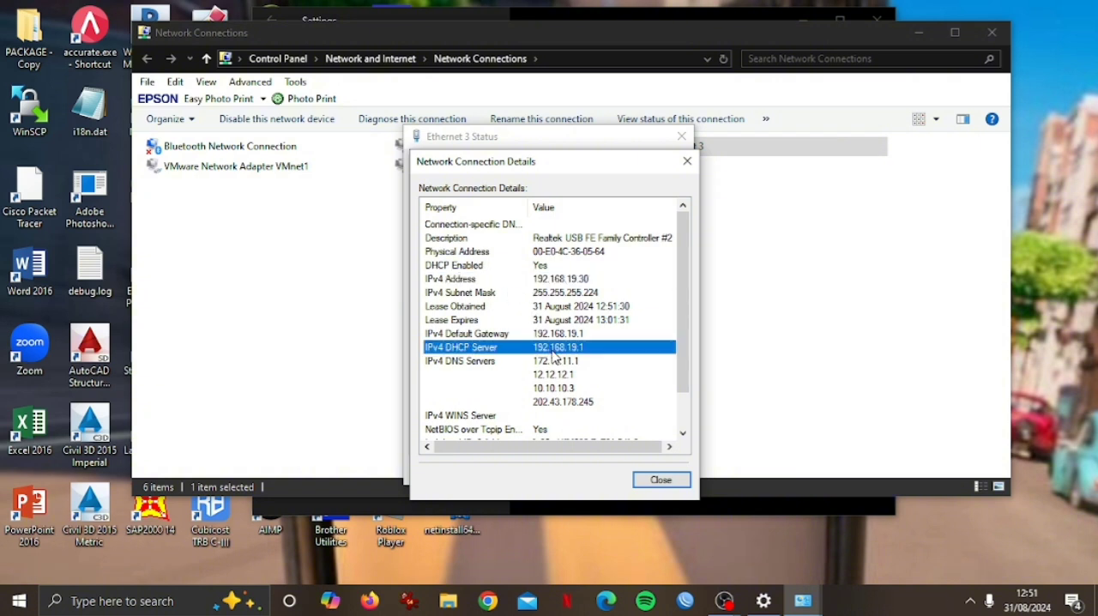
{"action": "left_click", "coordinate": [654, 480]}
{"action": "left_click", "coordinate": [667, 472]}
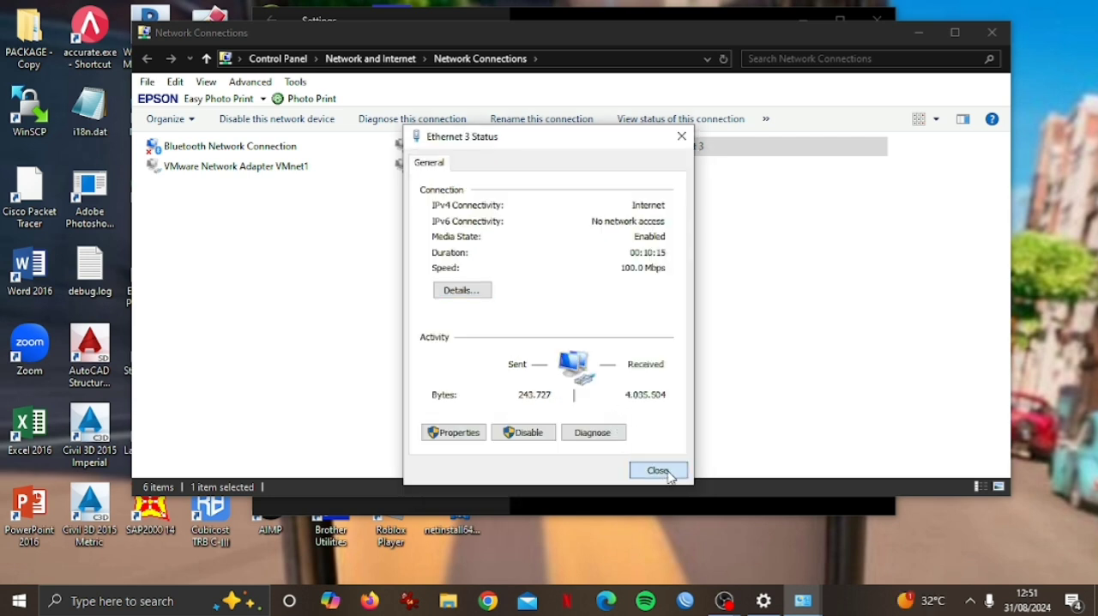
Close the network settings windows and test the cable internet connection by pinging google.com from Command Prompt.
{"action": "left_click", "coordinate": [992, 32]}
{"action": "left_click", "coordinate": [877, 26]}
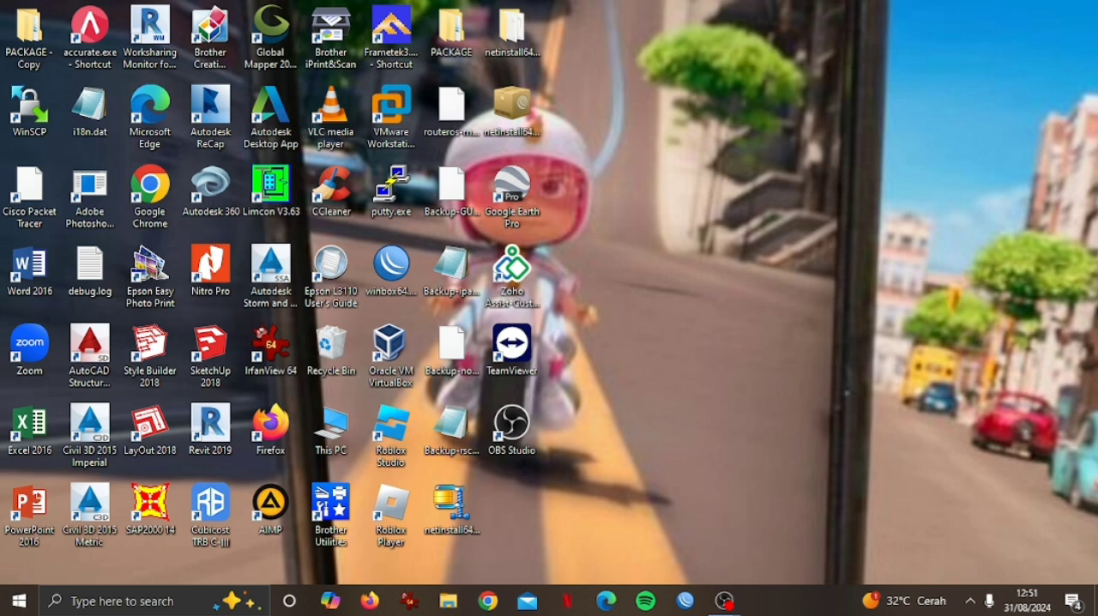
{"action": "left_click", "coordinate": [194, 608]}
{"action": "type", "text": "CMD"}
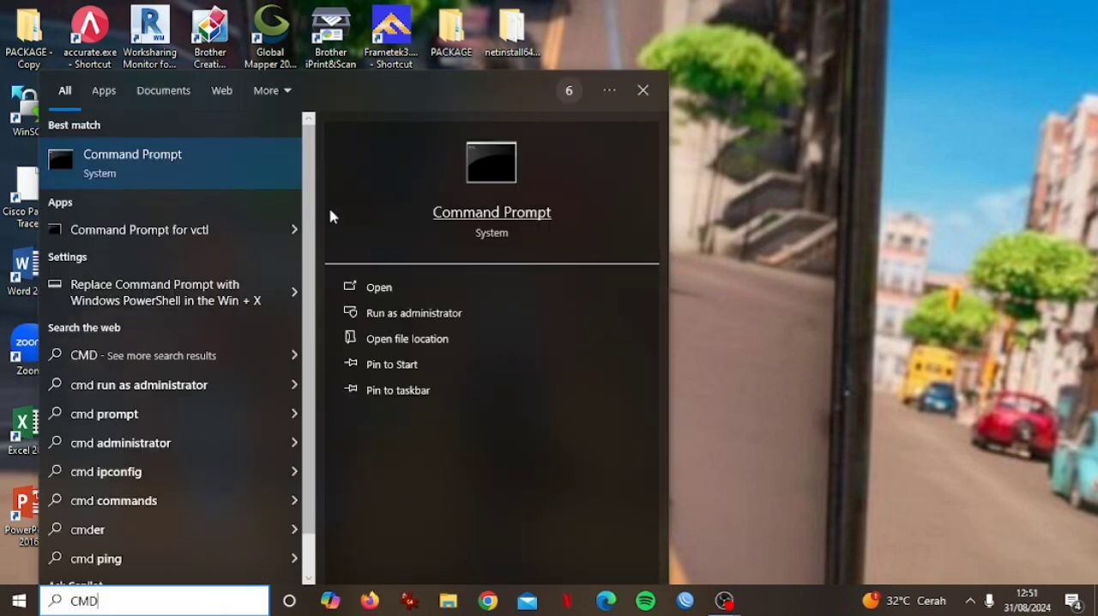
{"action": "left_click", "coordinate": [187, 163]}
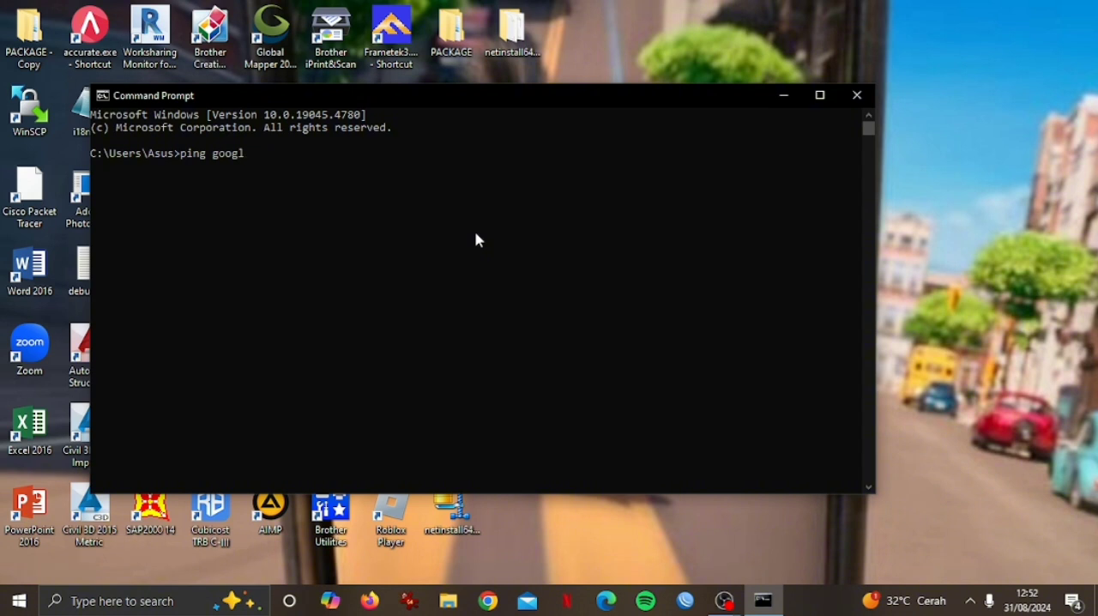
{"action": "key", "text": "Return"}
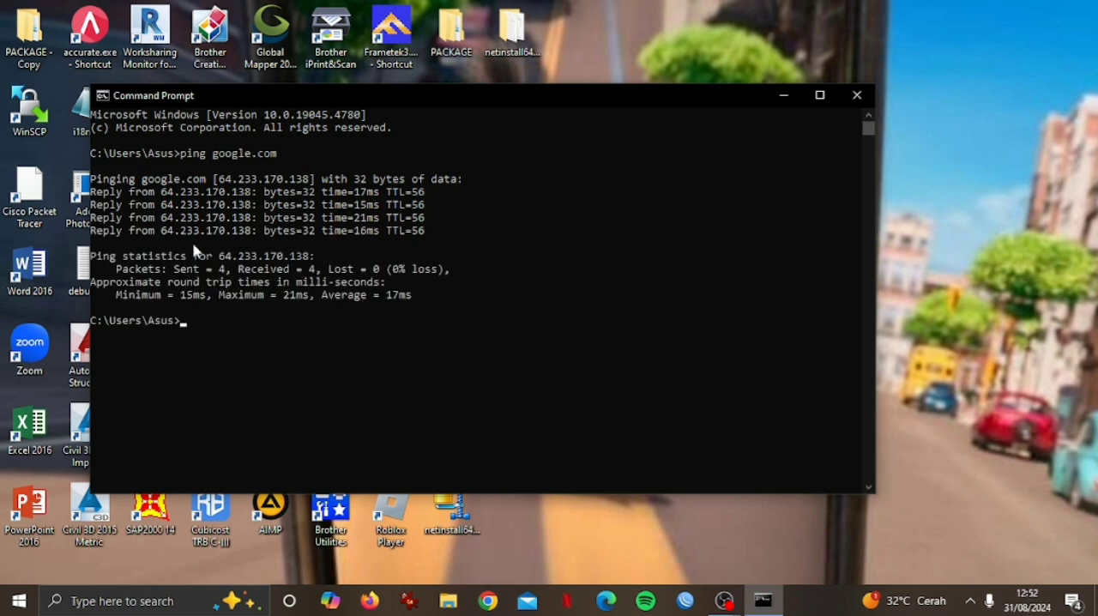
{"action": "left_click", "coordinate": [858, 96]}
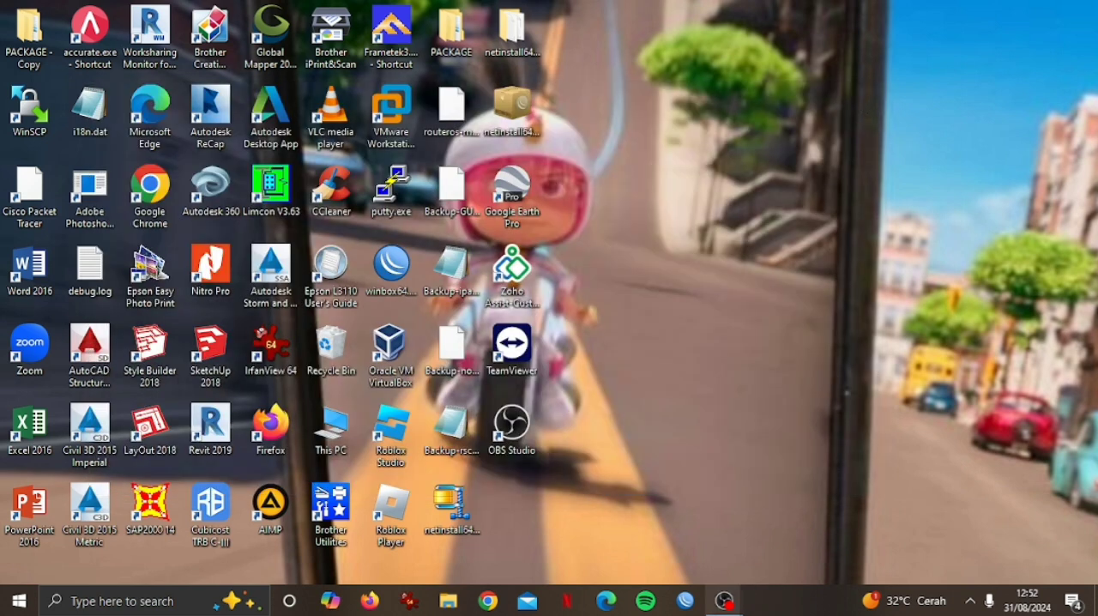
Open WinBox and connect to the router found among the neighbors, using the saved login.
{"action": "left_click", "coordinate": [688, 604]}
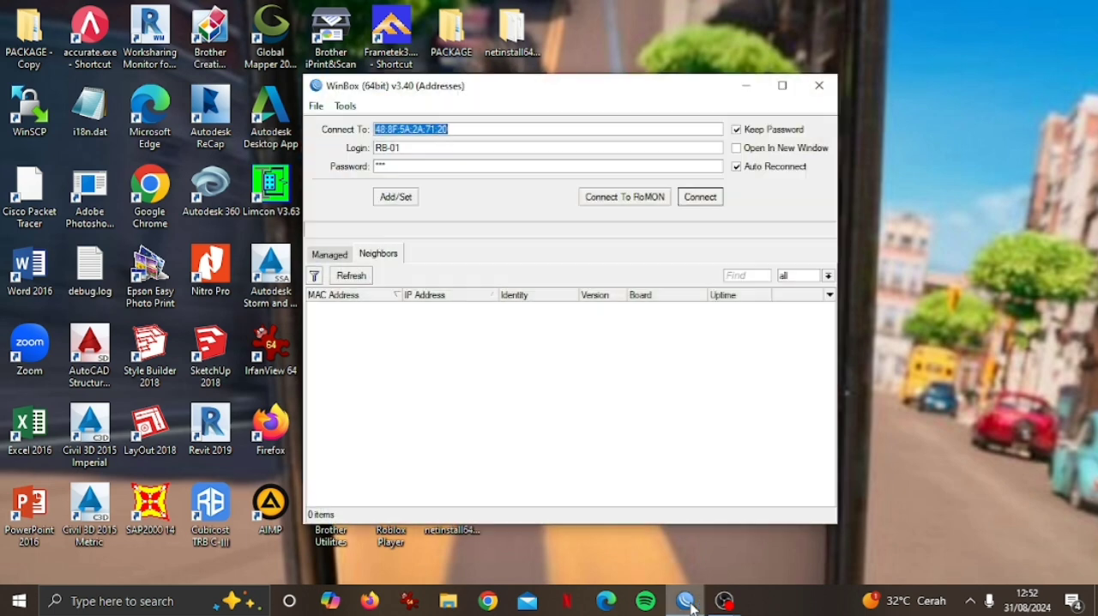
{"action": "left_click", "coordinate": [336, 307]}
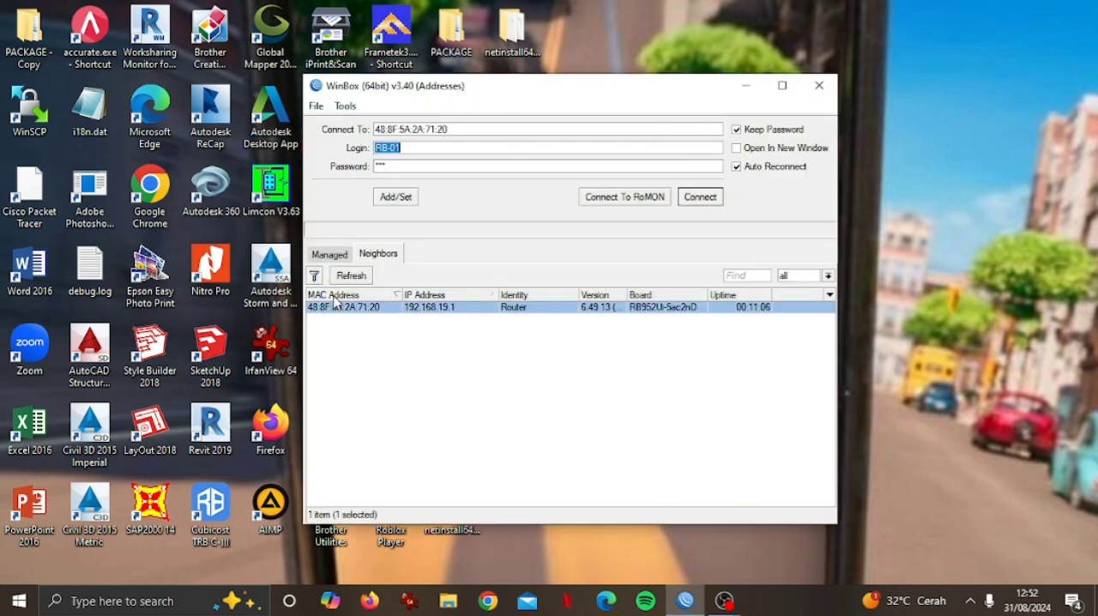
{"action": "left_click", "coordinate": [700, 199]}
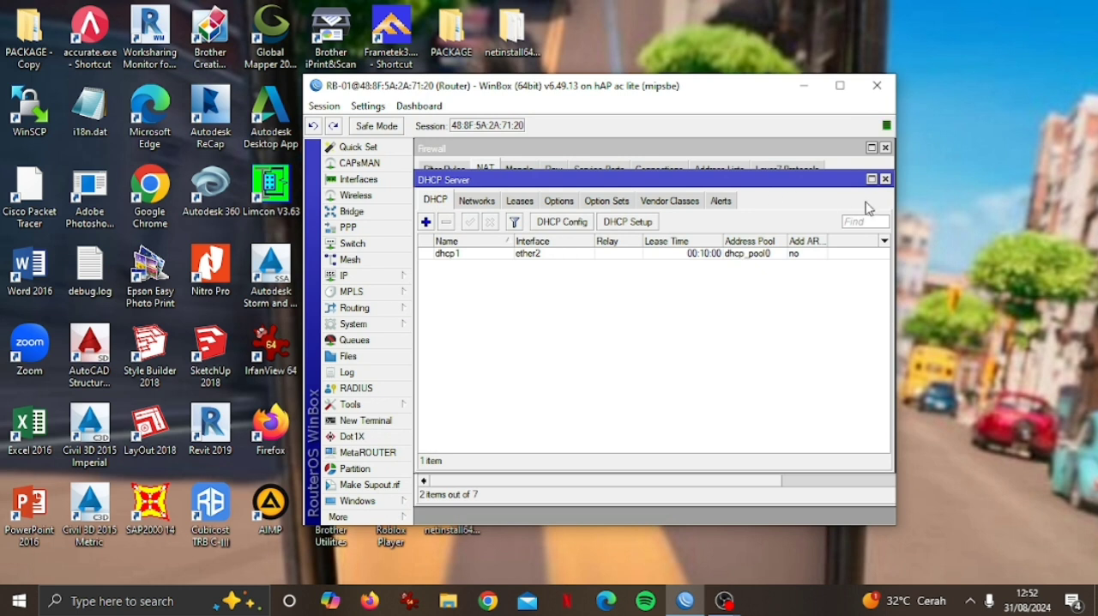
Start a new DHCP server setup on the router with wlan1 as the server interface.
{"action": "left_click", "coordinate": [348, 277]}
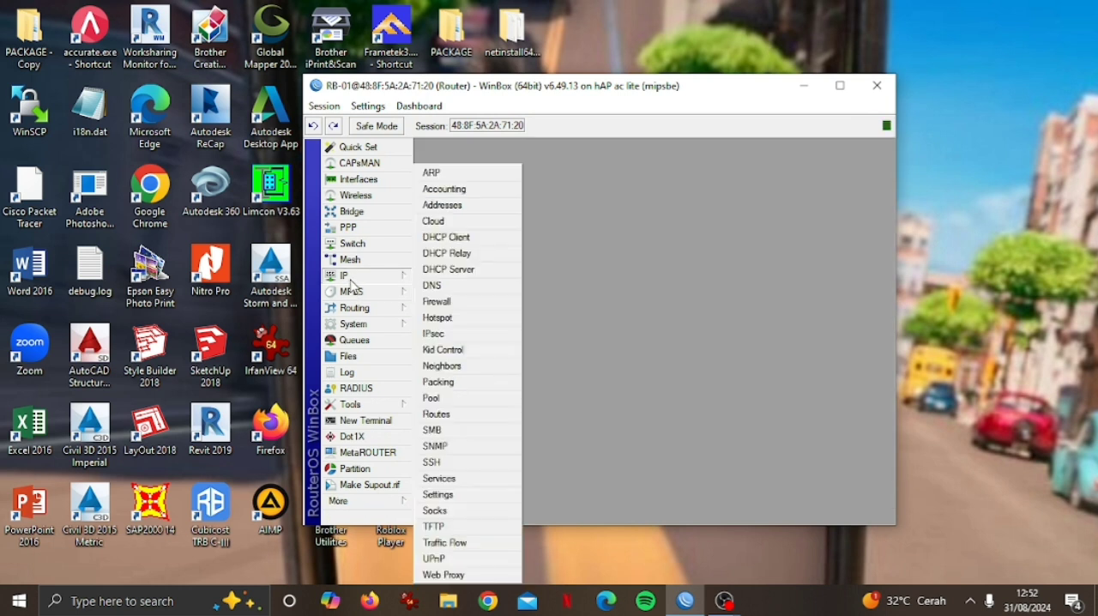
{"action": "left_click", "coordinate": [469, 273]}
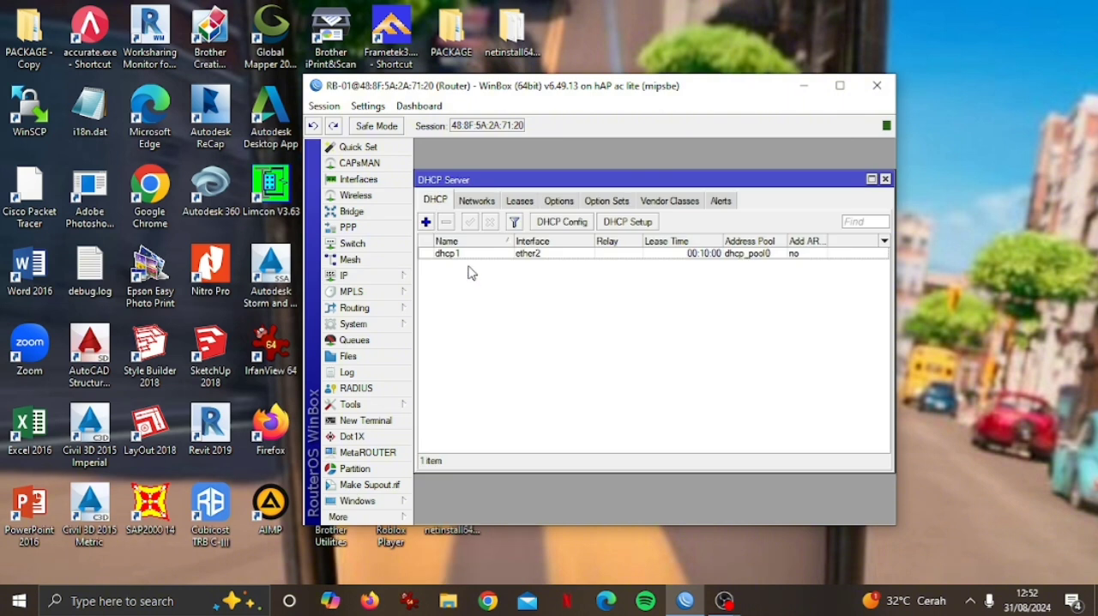
{"action": "left_click", "coordinate": [618, 223]}
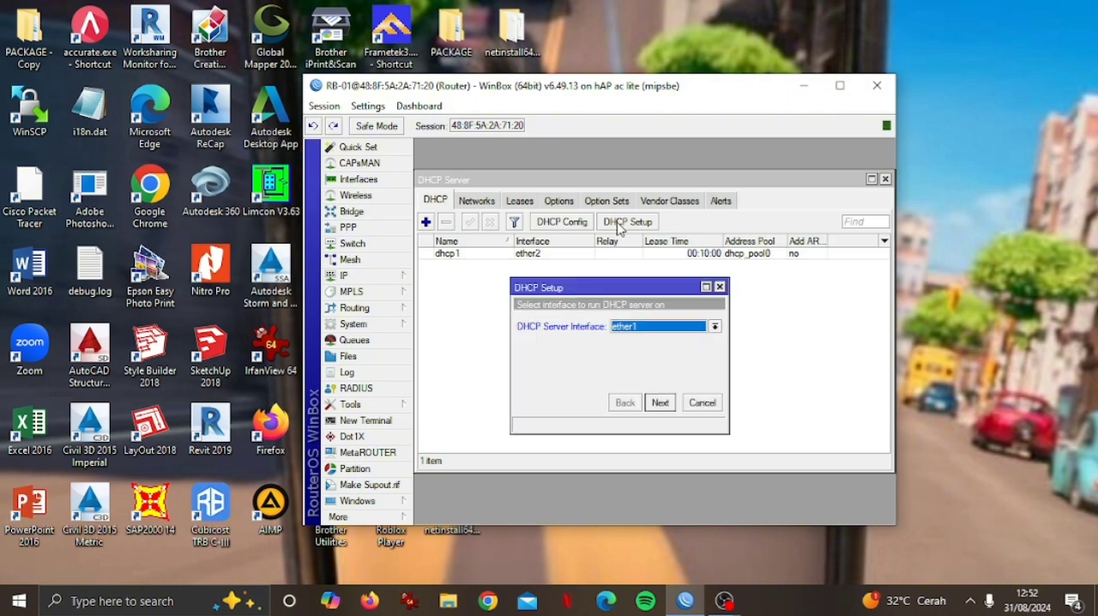
{"action": "left_click", "coordinate": [714, 328]}
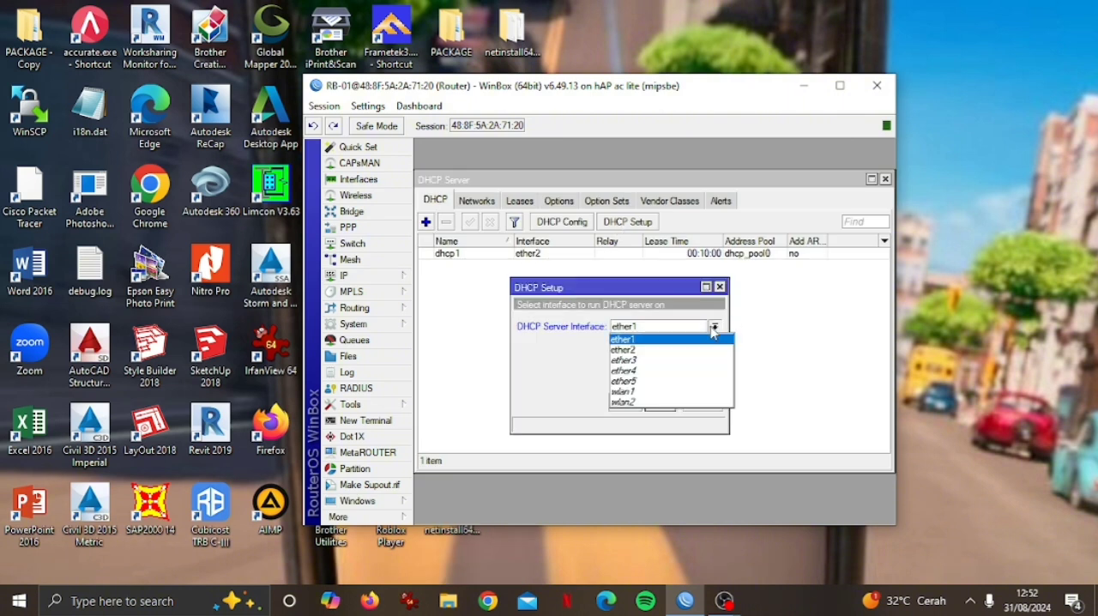
{"action": "left_click", "coordinate": [661, 392]}
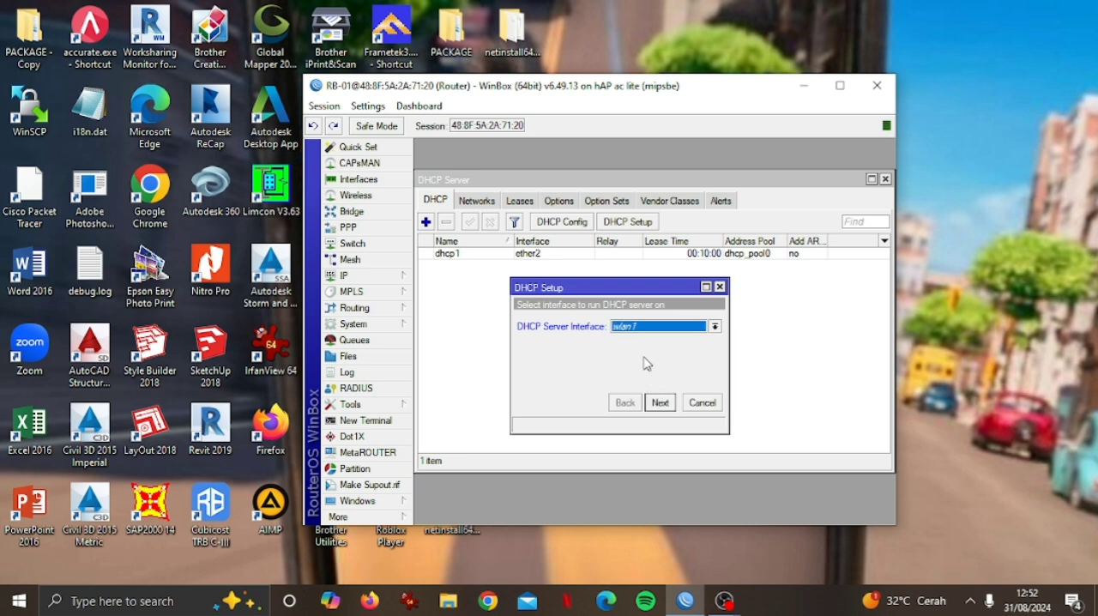
{"action": "left_click", "coordinate": [660, 402]}
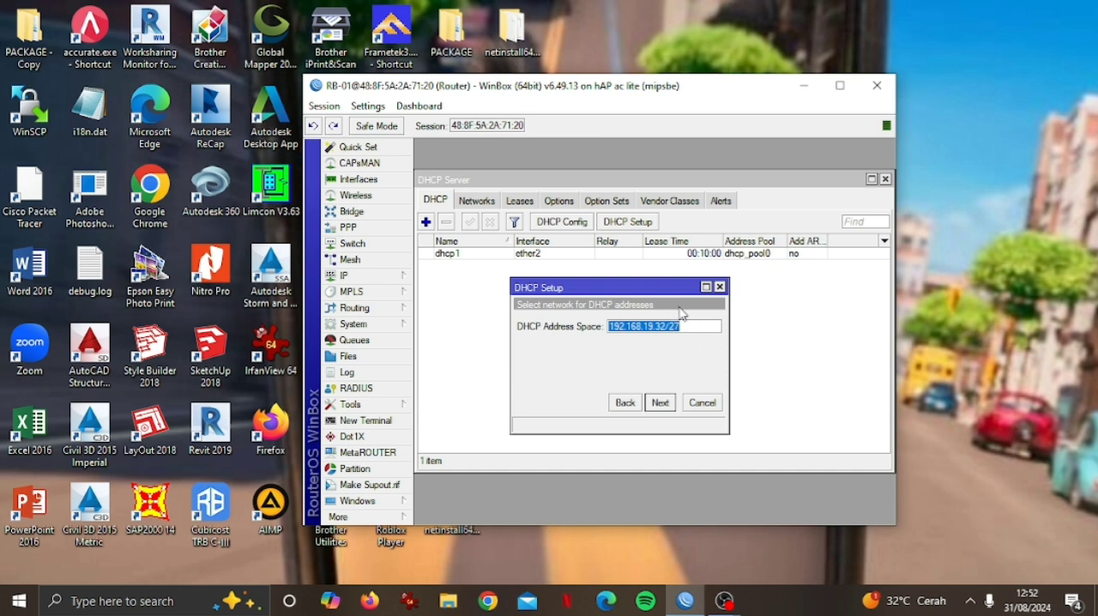
Complete the DHCP setup with network 192.168.19.32/27, gateway 192.168.19.33, pool 192.168.19.34-192.168.19.62, the suggested DNS servers and lease time 00:10:00, and close WinBox.
{"action": "left_click", "coordinate": [659, 404]}
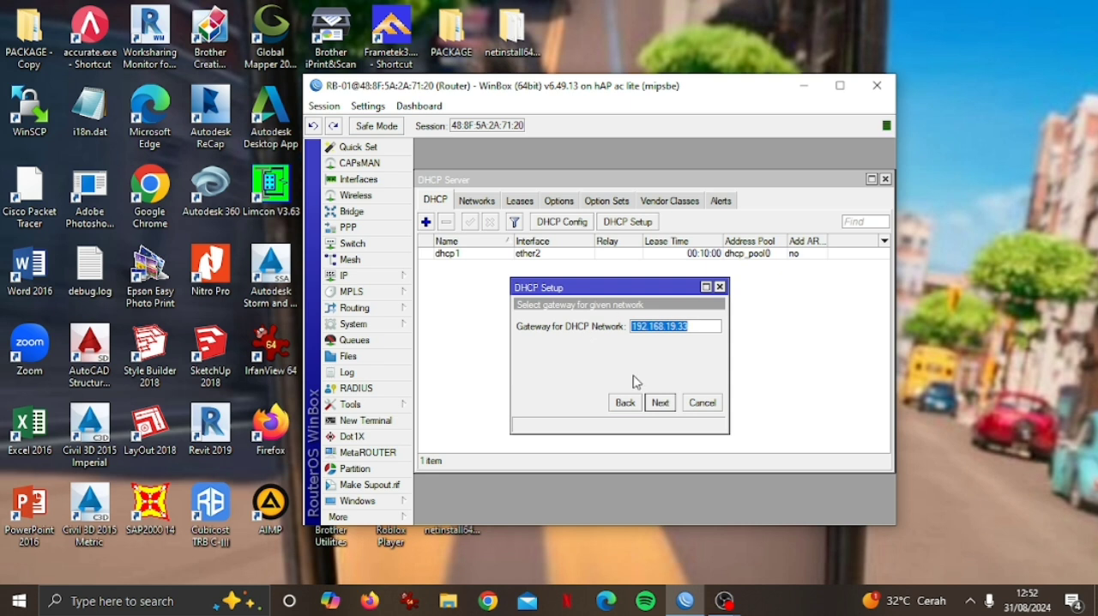
{"action": "left_click", "coordinate": [660, 402]}
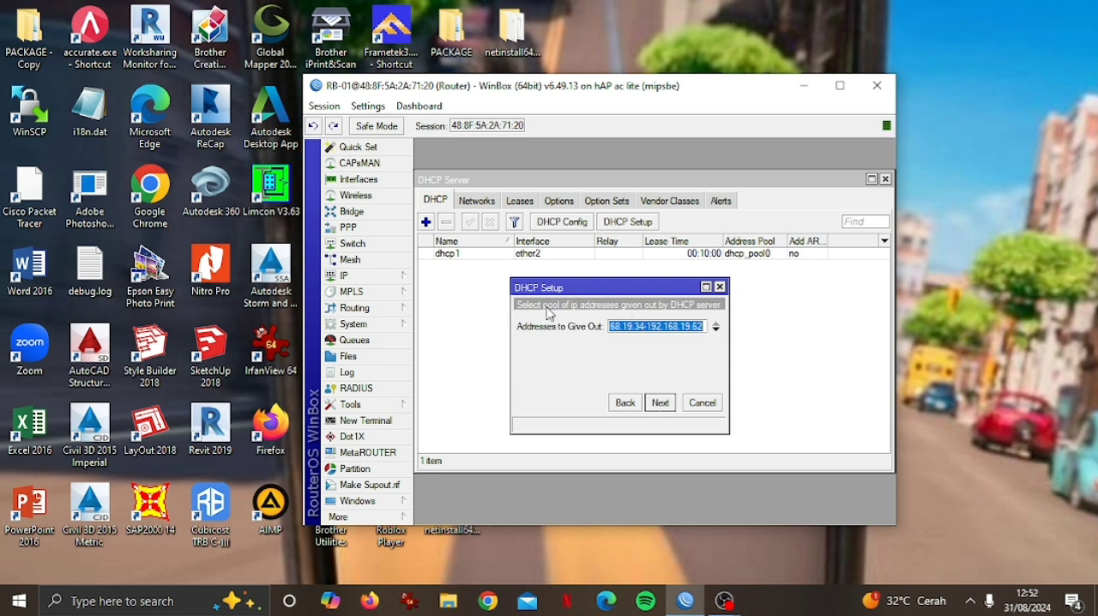
{"action": "left_click", "coordinate": [659, 404]}
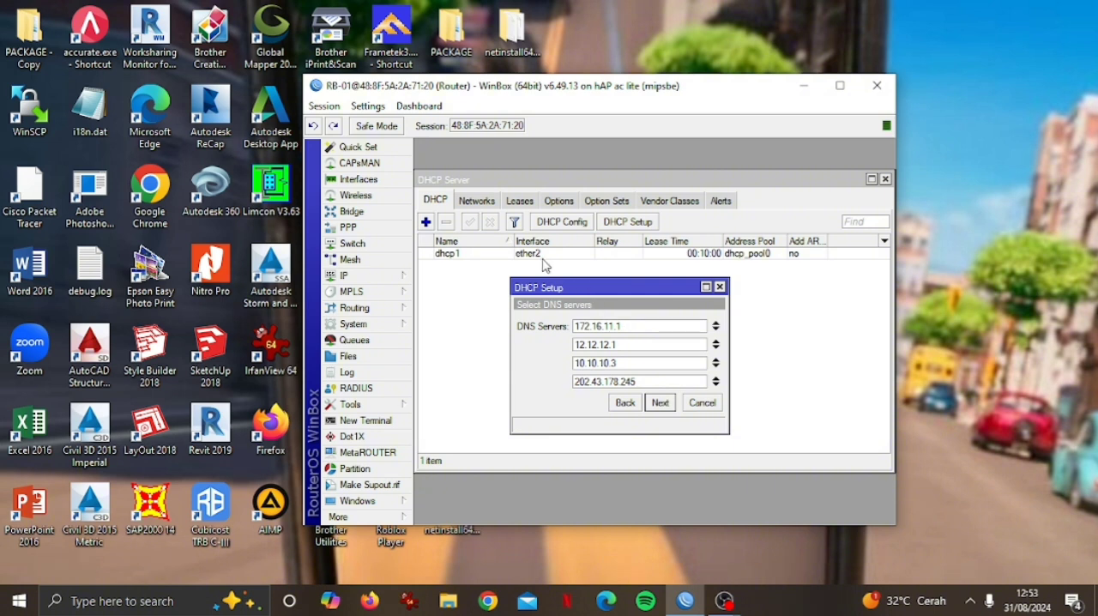
{"action": "left_click", "coordinate": [660, 403]}
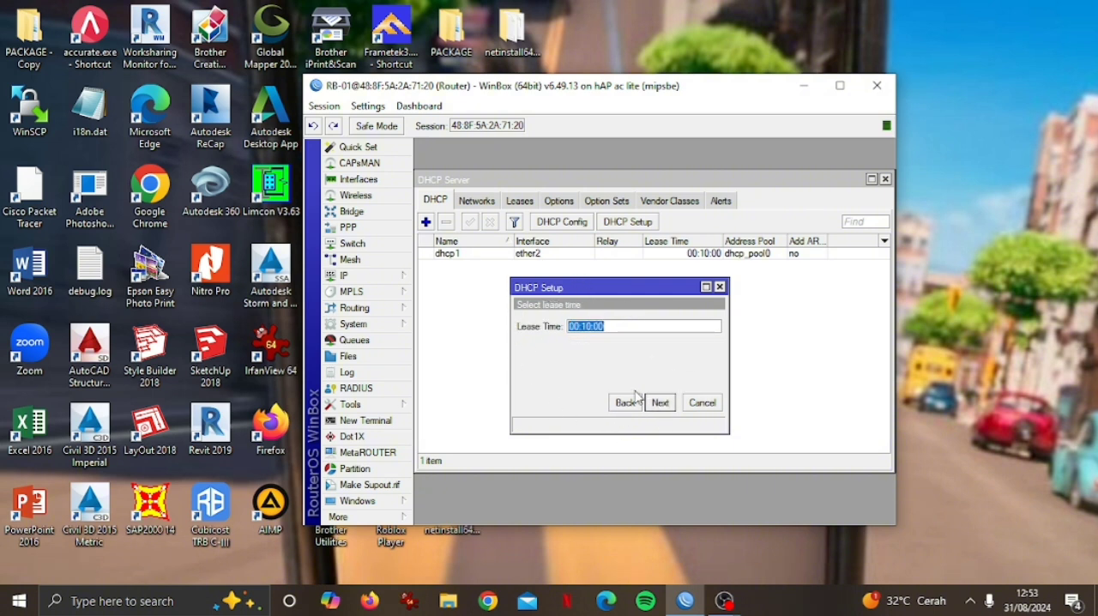
{"action": "left_click", "coordinate": [670, 405]}
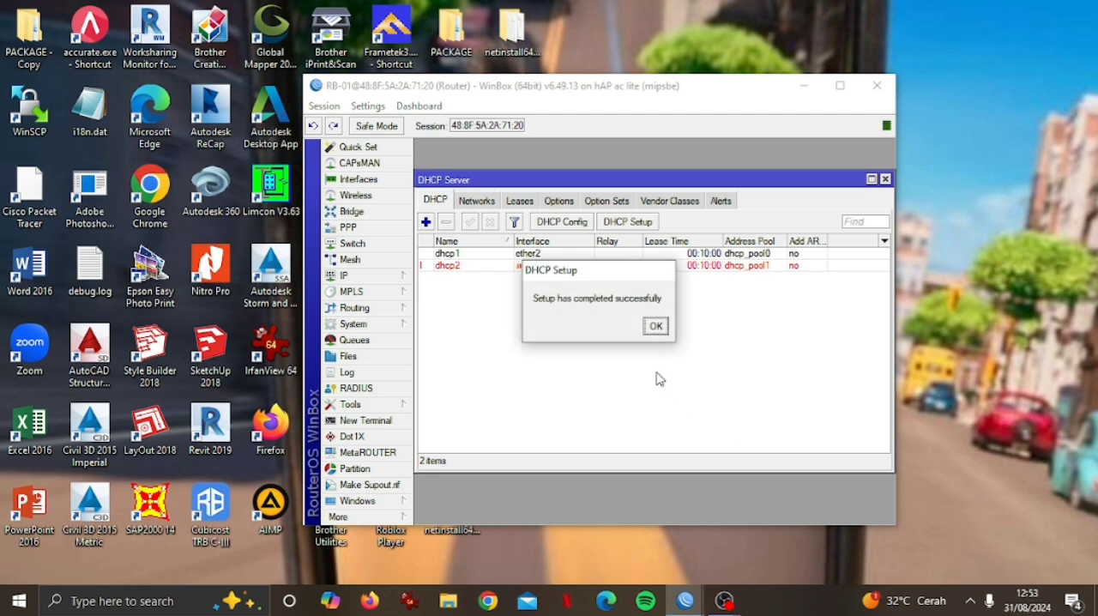
{"action": "left_click", "coordinate": [655, 328]}
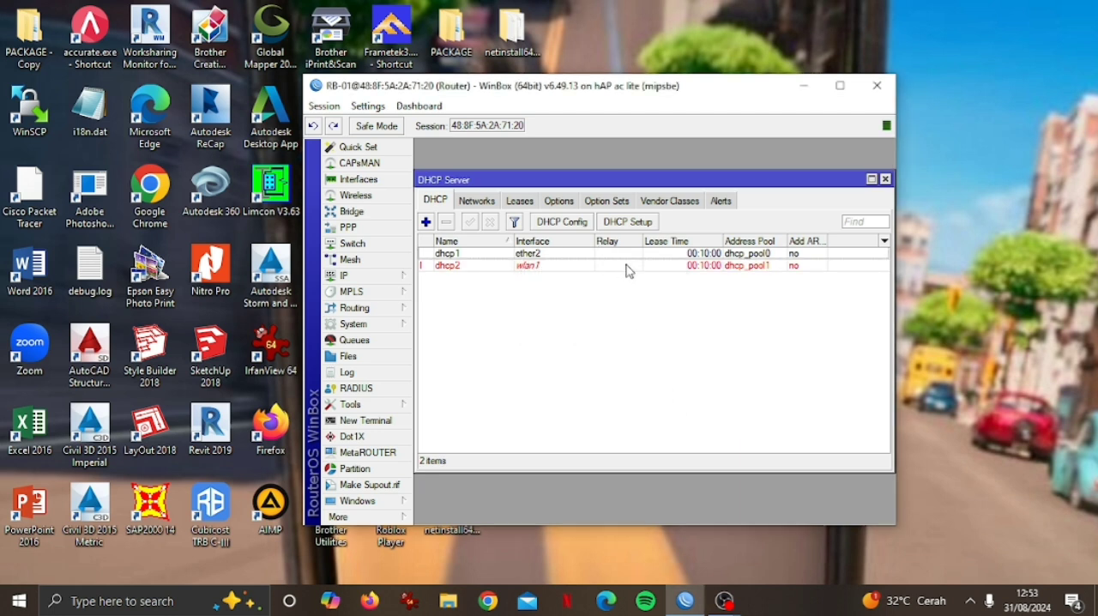
{"action": "left_click", "coordinate": [531, 266]}
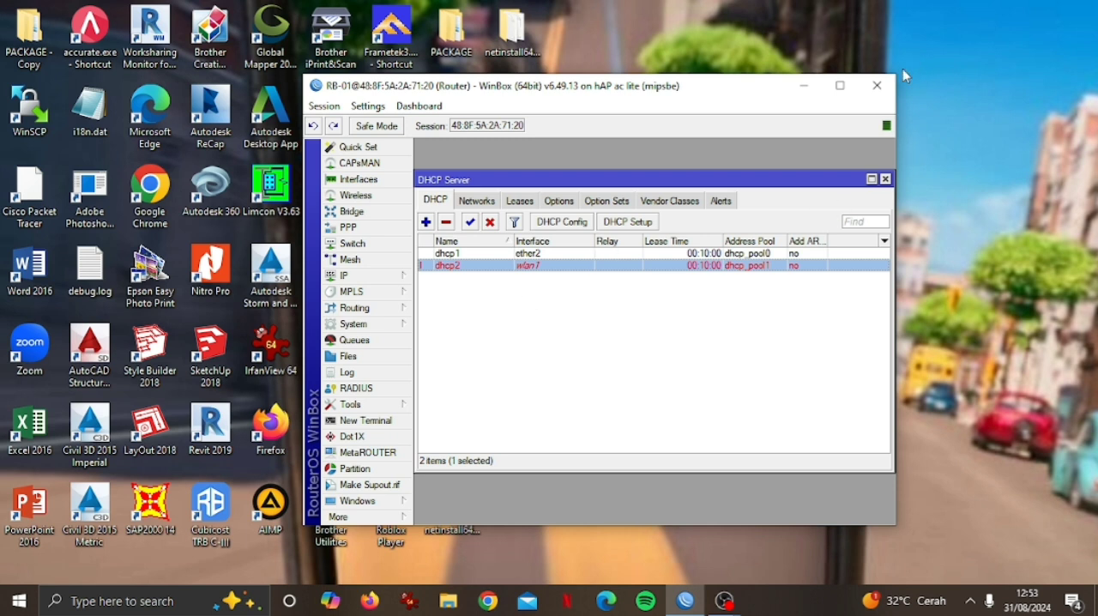
{"action": "left_click", "coordinate": [877, 86]}
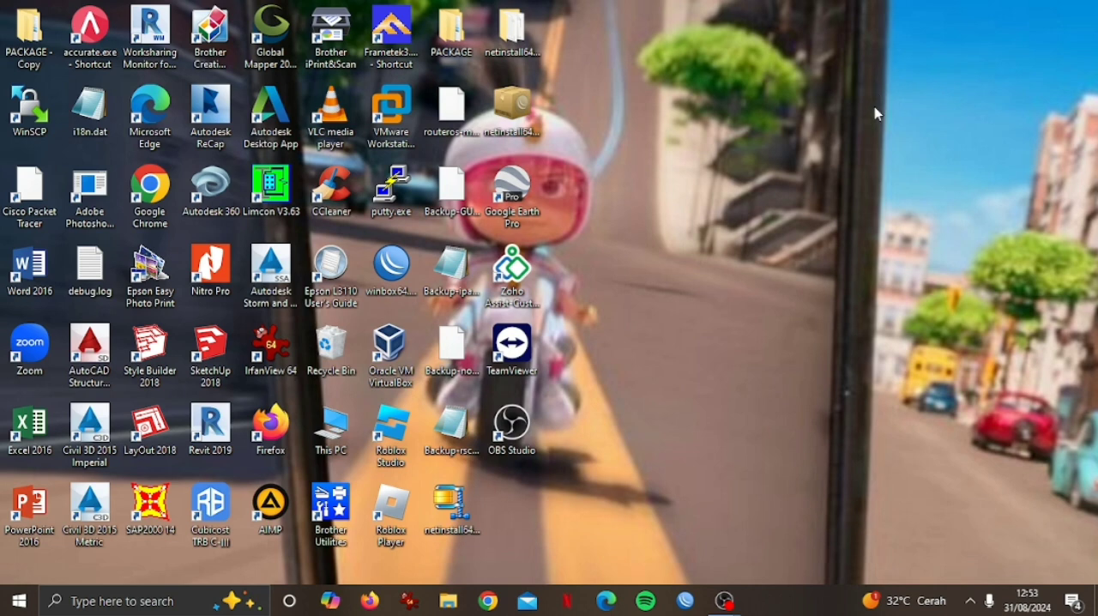
Open the network adapter list from the Windows network settings and enable the Wi-Fi adapter.
{"action": "left_click", "coordinate": [970, 600]}
{"action": "left_click", "coordinate": [1018, 504]}
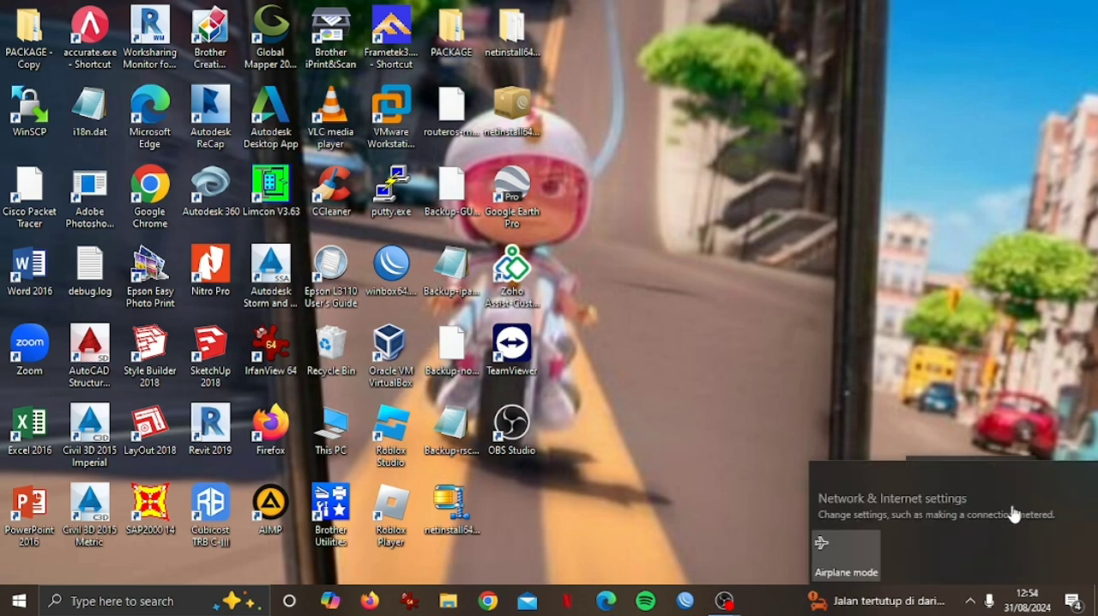
{"action": "left_click", "coordinate": [933, 505]}
{"action": "scroll", "coordinate": [660, 326], "scroll_direction": "down", "scroll_amount": 2}
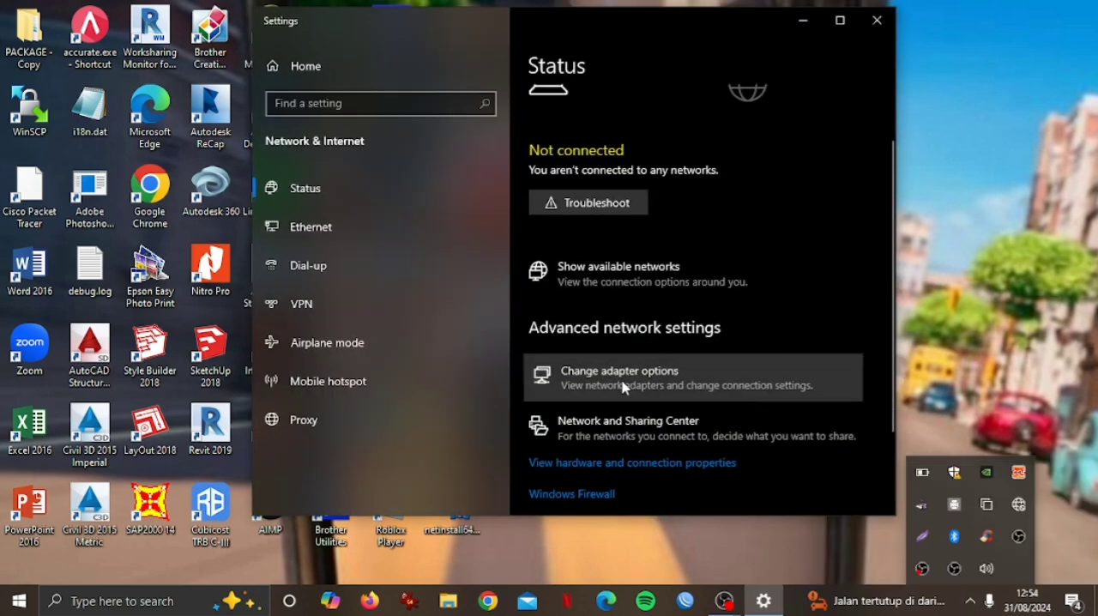
{"action": "left_click", "coordinate": [623, 385]}
{"action": "right_click", "coordinate": [714, 170]}
{"action": "left_click", "coordinate": [693, 172]}
{"action": "right_click", "coordinate": [694, 171]}
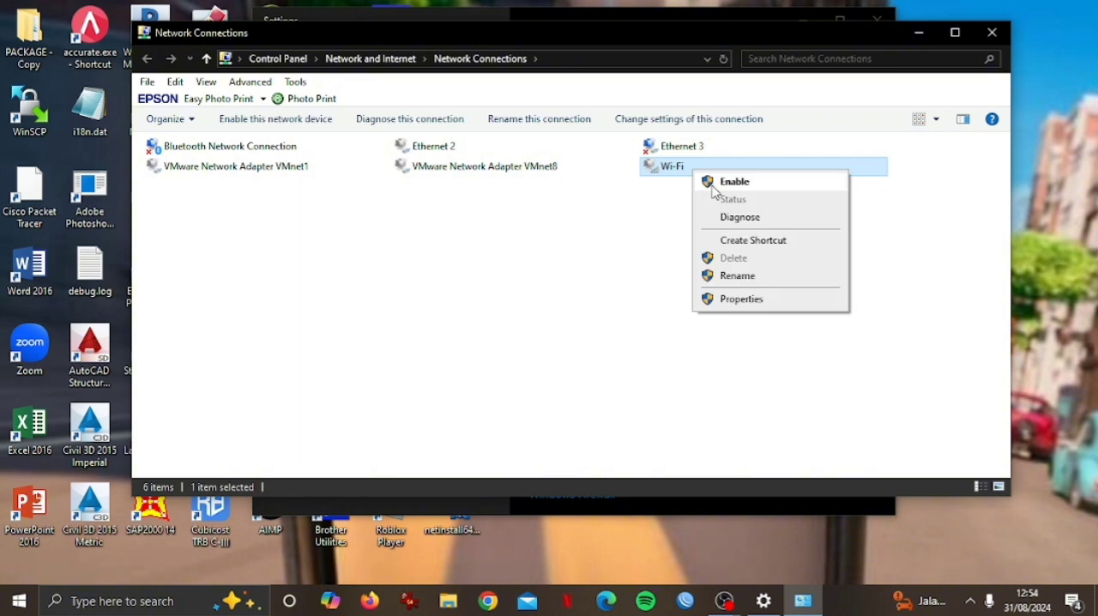
{"action": "left_click", "coordinate": [715, 183]}
Connect the computer to the open wireless network AP-PKK.
{"action": "left_click", "coordinate": [970, 601]}
{"action": "left_click", "coordinate": [1020, 505]}
{"action": "left_click", "coordinate": [849, 326]}
{"action": "left_click", "coordinate": [1015, 433]}
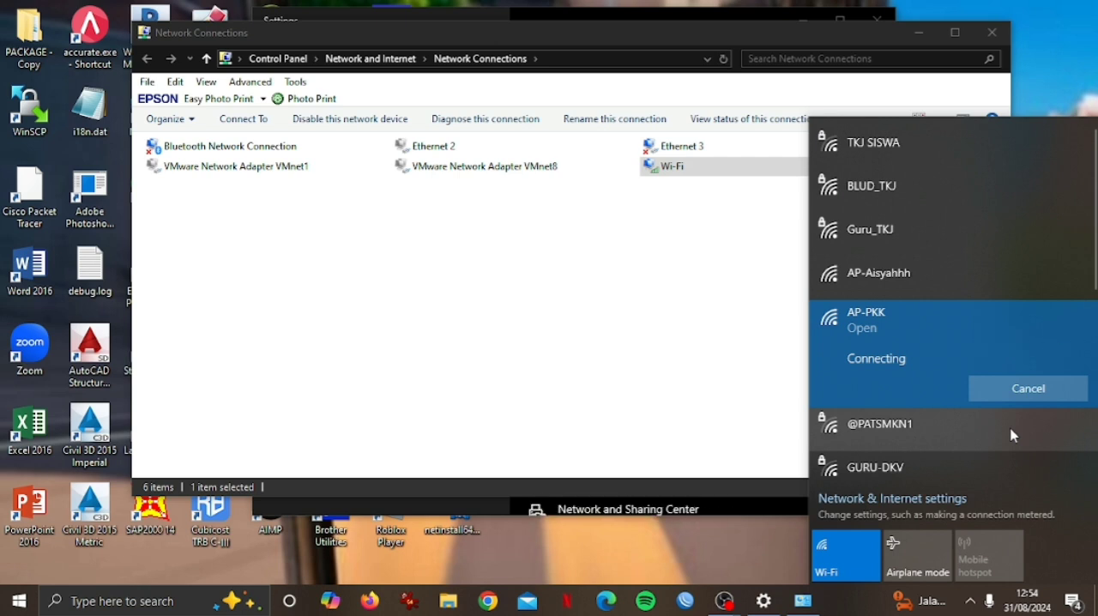
{"action": "left_click", "coordinate": [689, 214]}
Open the Wi-Fi adapter's status and review its IPv4 properties.
{"action": "right_click", "coordinate": [691, 167]}
{"action": "double_click", "coordinate": [674, 167]}
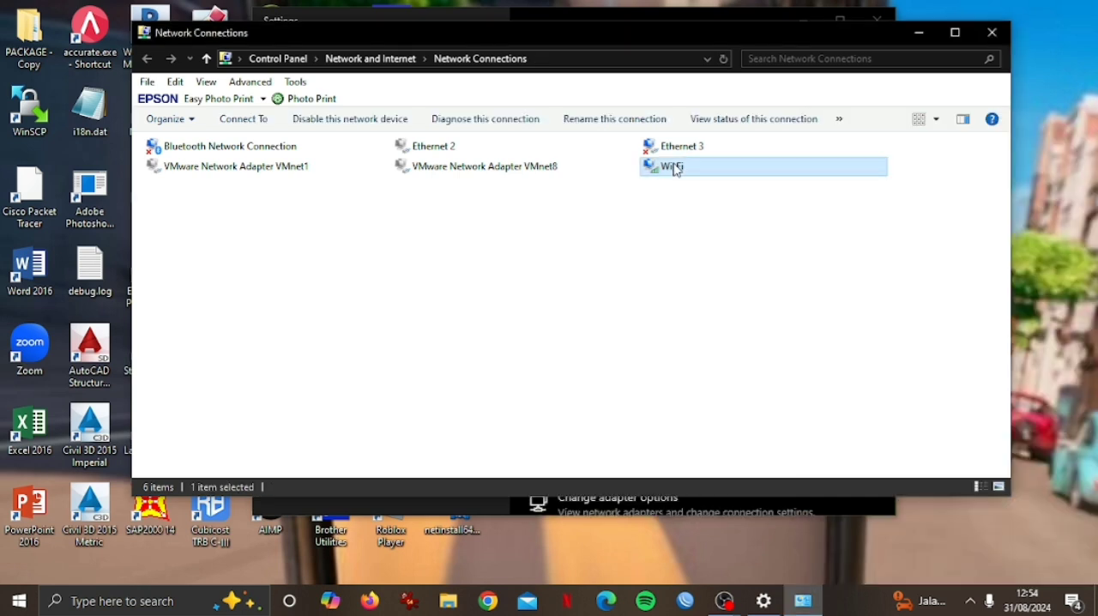
{"action": "left_click", "coordinate": [441, 433]}
{"action": "double_click", "coordinate": [474, 347]}
{"action": "left_click", "coordinate": [669, 551]}
{"action": "left_click", "coordinate": [624, 495]}
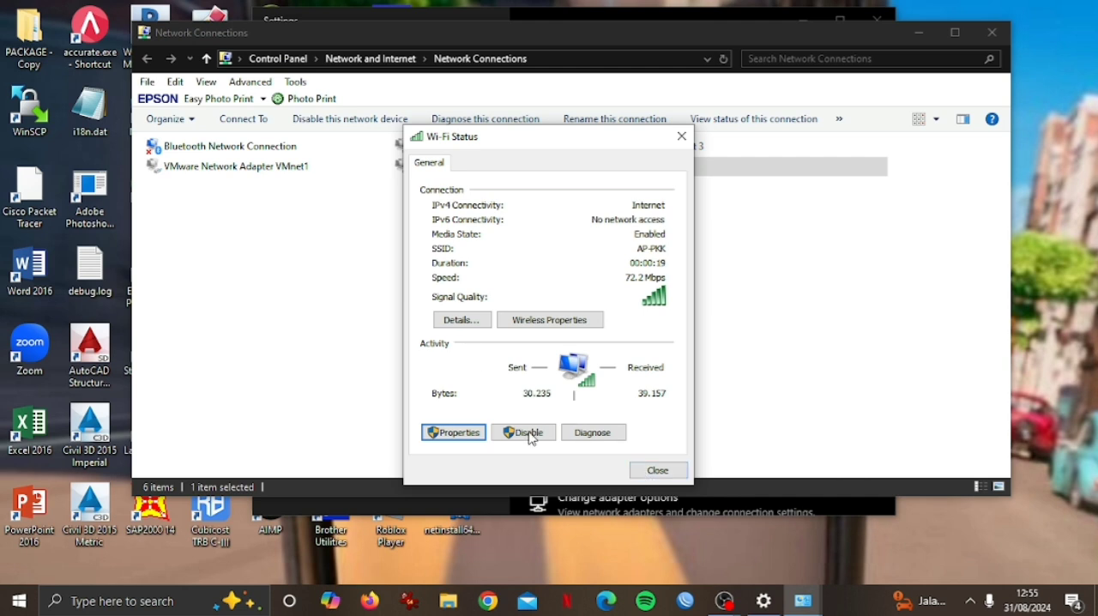
Check the IPv4 address and DHCP server in the Wi-Fi connection details, and close all the network windows.
{"action": "left_click", "coordinate": [461, 319]}
{"action": "left_click", "coordinate": [592, 279]}
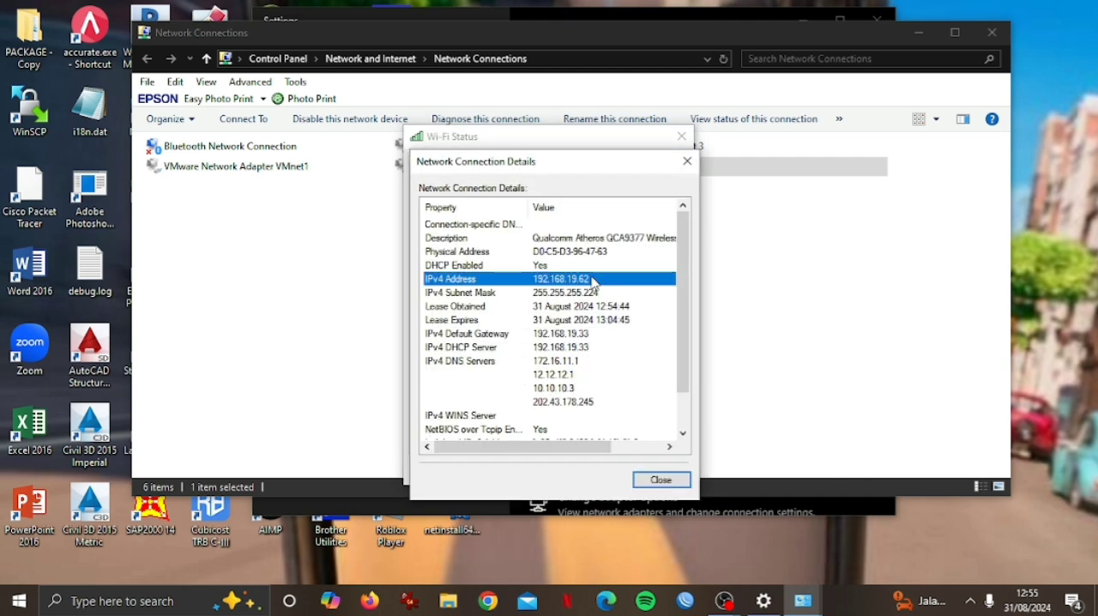
{"action": "left_click", "coordinate": [599, 347]}
{"action": "left_click", "coordinate": [660, 479]}
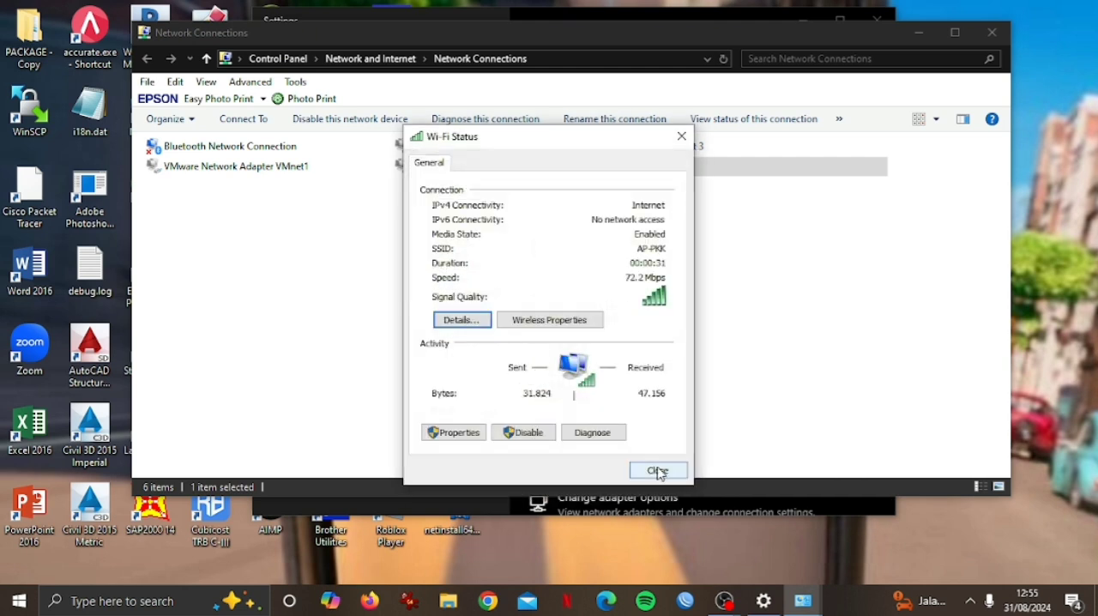
{"action": "left_click", "coordinate": [658, 470]}
{"action": "left_click", "coordinate": [992, 32]}
{"action": "left_click", "coordinate": [875, 18]}
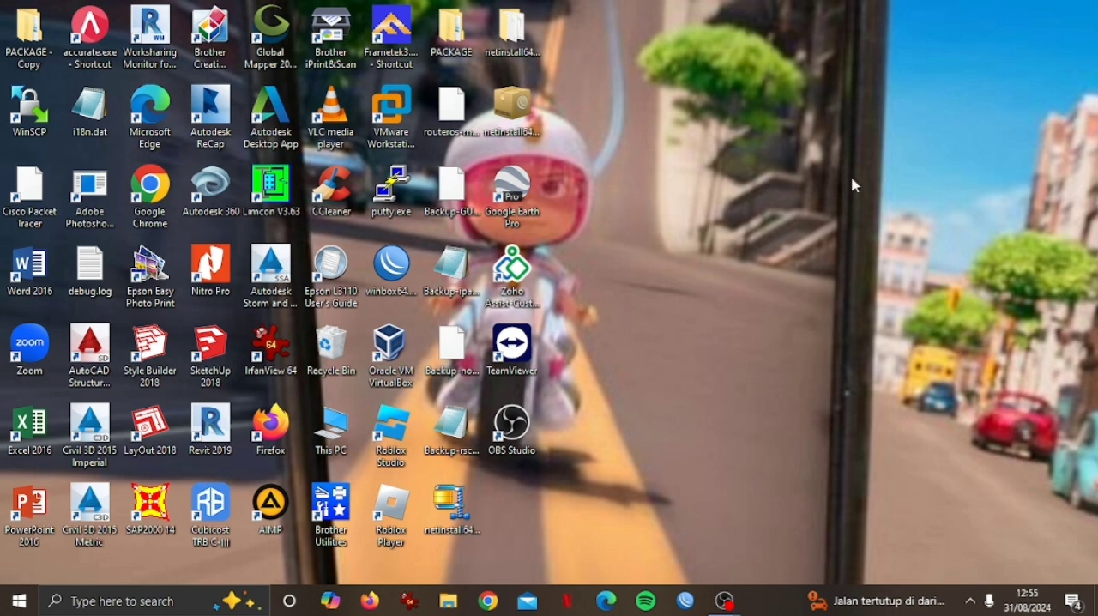
Ping google.com from a new Command Prompt to test internet access over Wi-Fi, and minimize the window.
{"action": "key", "text": "super"}
{"action": "type", "text": "cmd"}
{"action": "left_click", "coordinate": [251, 177]}
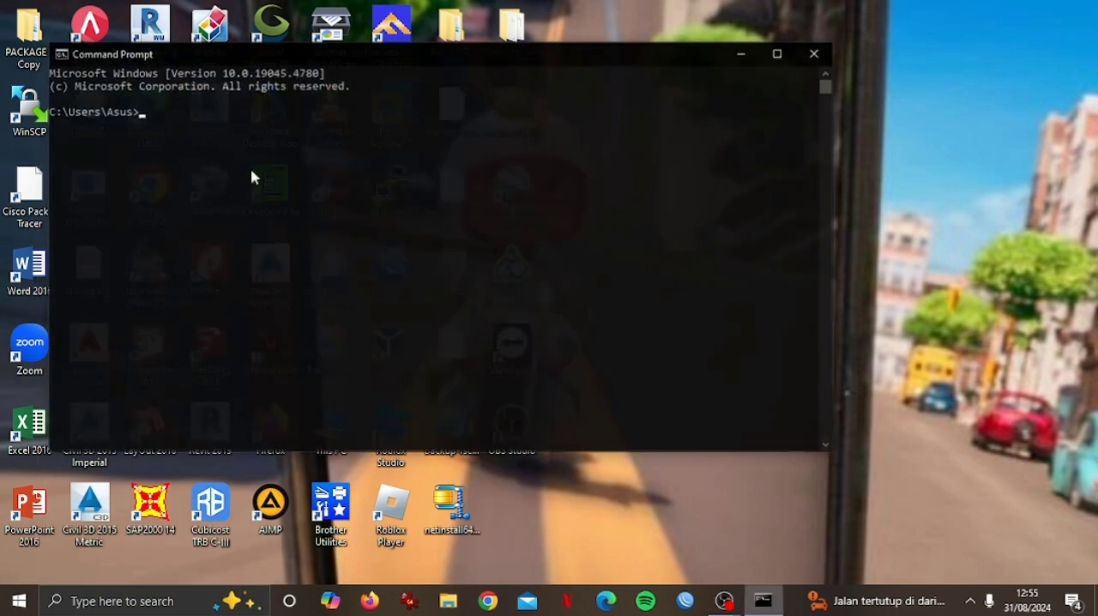
{"action": "type", "text": "ping google.com"}
{"action": "key", "text": "Return"}
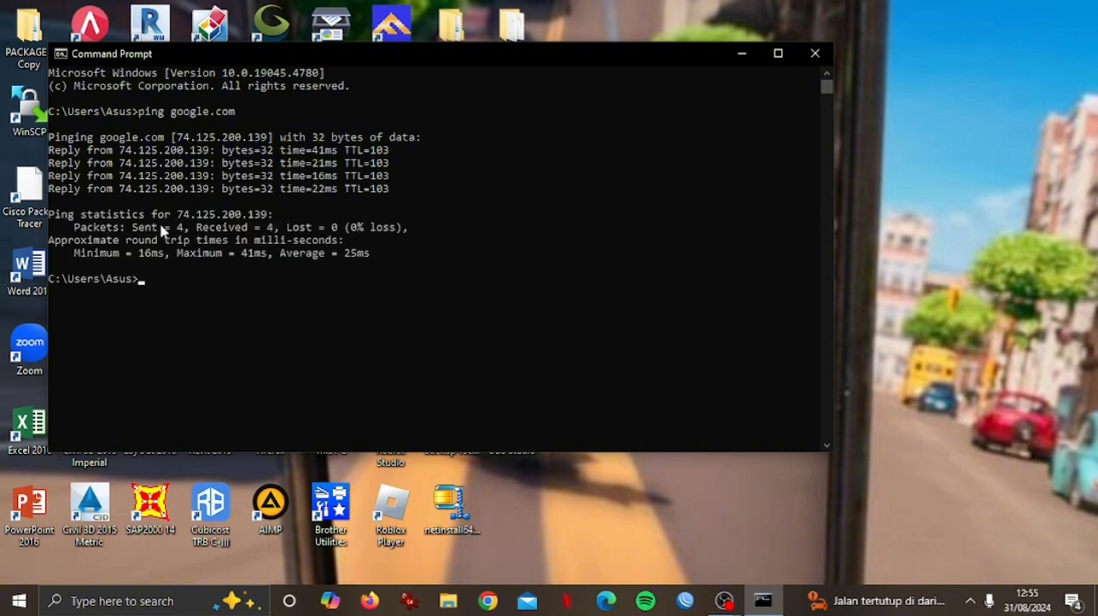
{"action": "left_click", "coordinate": [742, 53]}
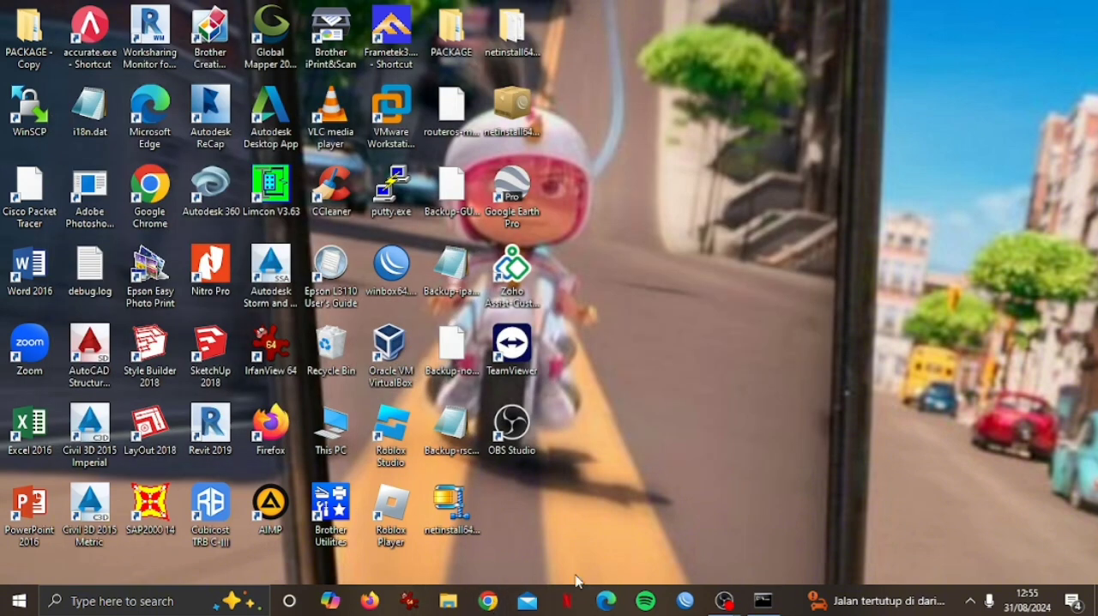
Switch to Microsoft Edge and load youtube.com to test web browsing over Wi-Fi, and close the browser.
{"action": "left_click", "coordinate": [609, 602]}
{"action": "type", "text": "y"}
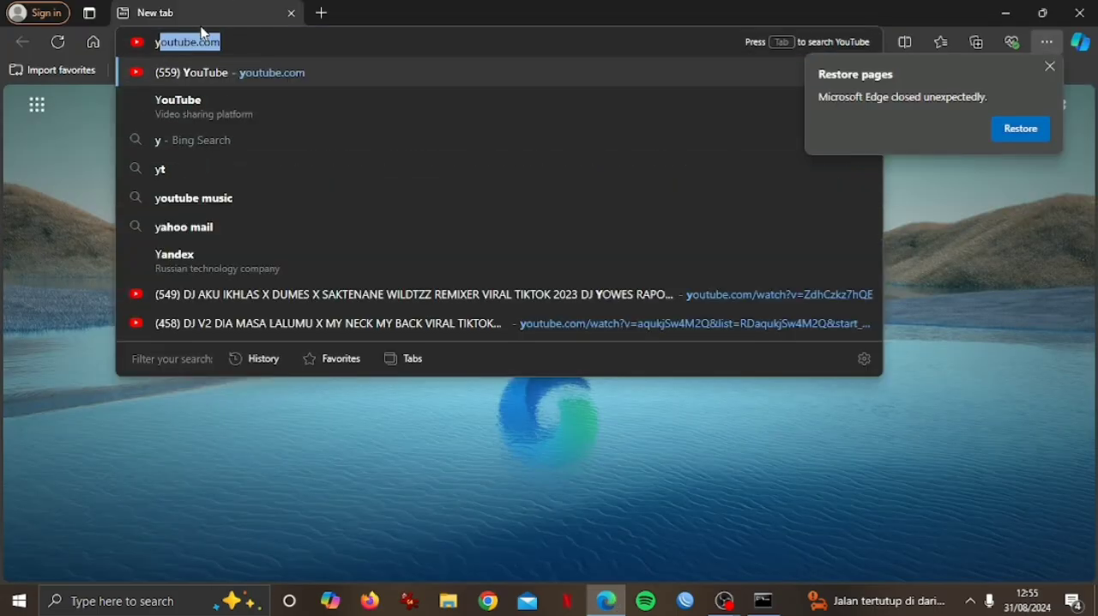
{"action": "key", "text": "Return"}
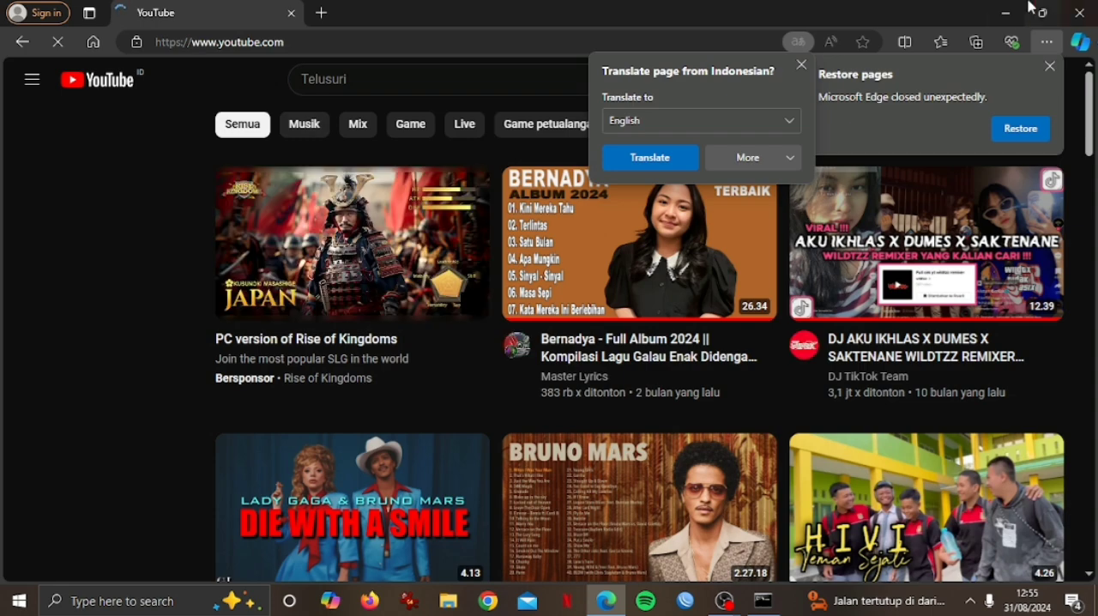
{"action": "left_click", "coordinate": [1079, 14]}
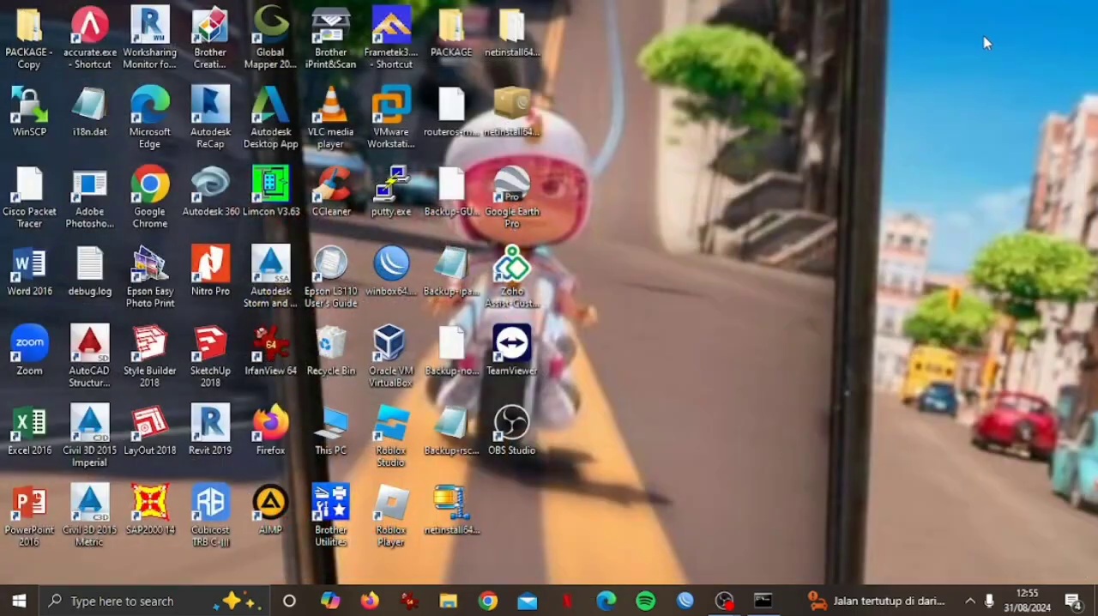
Launch WinBox and connect to the discovered router by its MAC address with the saved RB-01 login.
{"action": "left_click", "coordinate": [695, 605]}
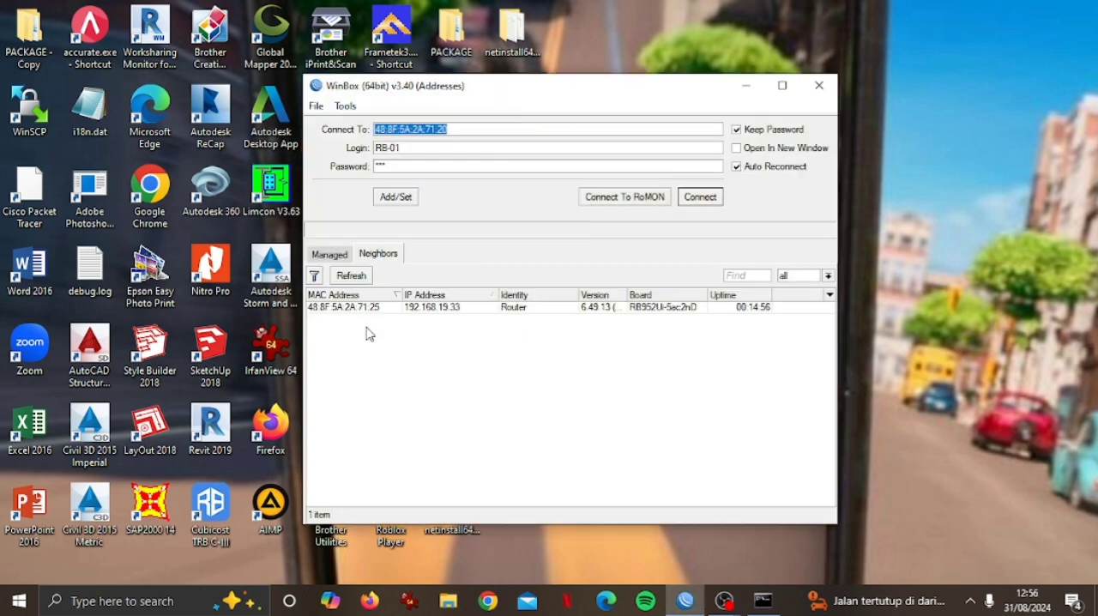
{"action": "left_click", "coordinate": [365, 307]}
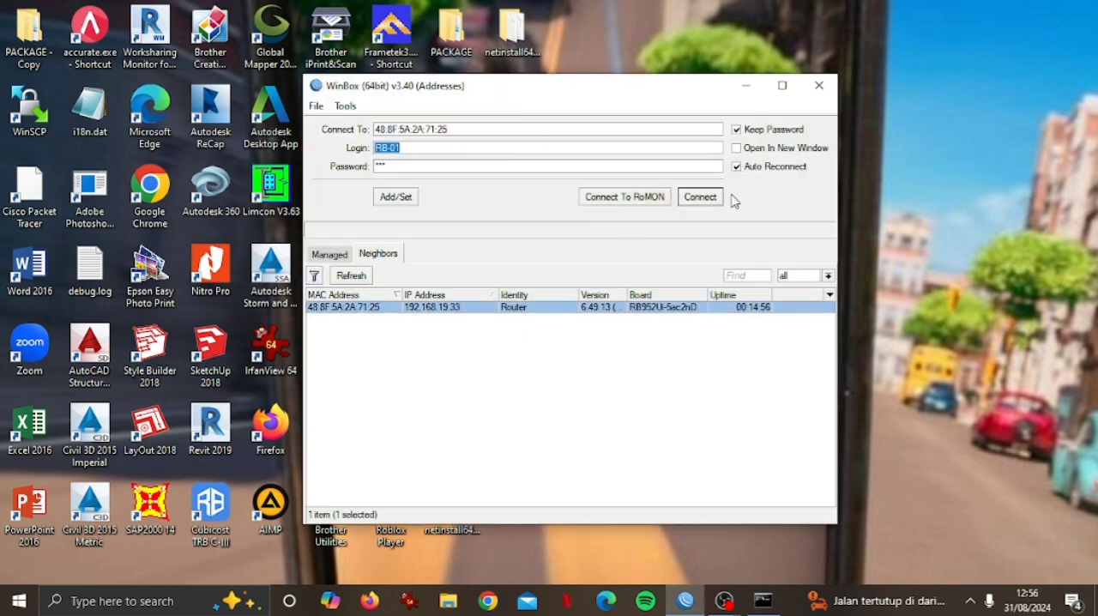
{"action": "left_click", "coordinate": [700, 198]}
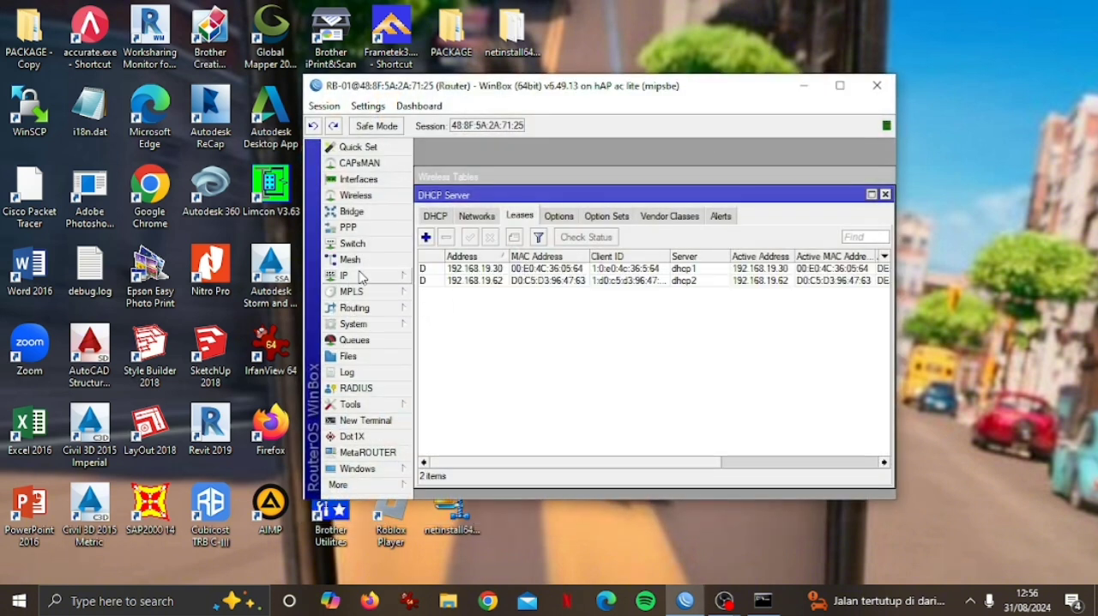
Inspect the clients connected to wlan1 in the wireless registration table.
{"action": "left_click", "coordinate": [376, 198]}
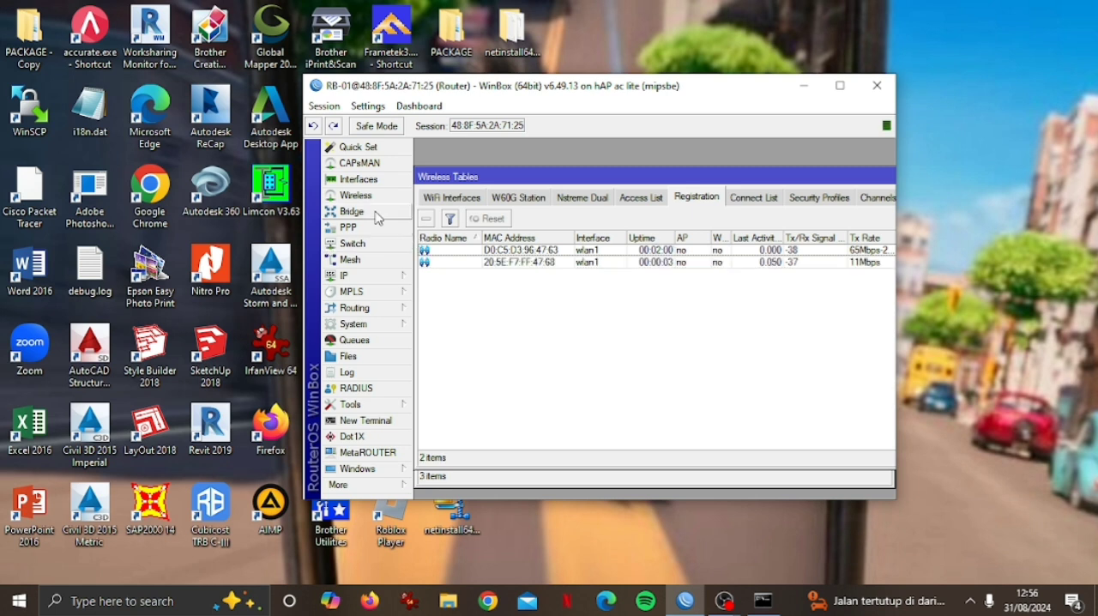
{"action": "left_click", "coordinate": [429, 250]}
{"action": "left_click", "coordinate": [434, 262]}
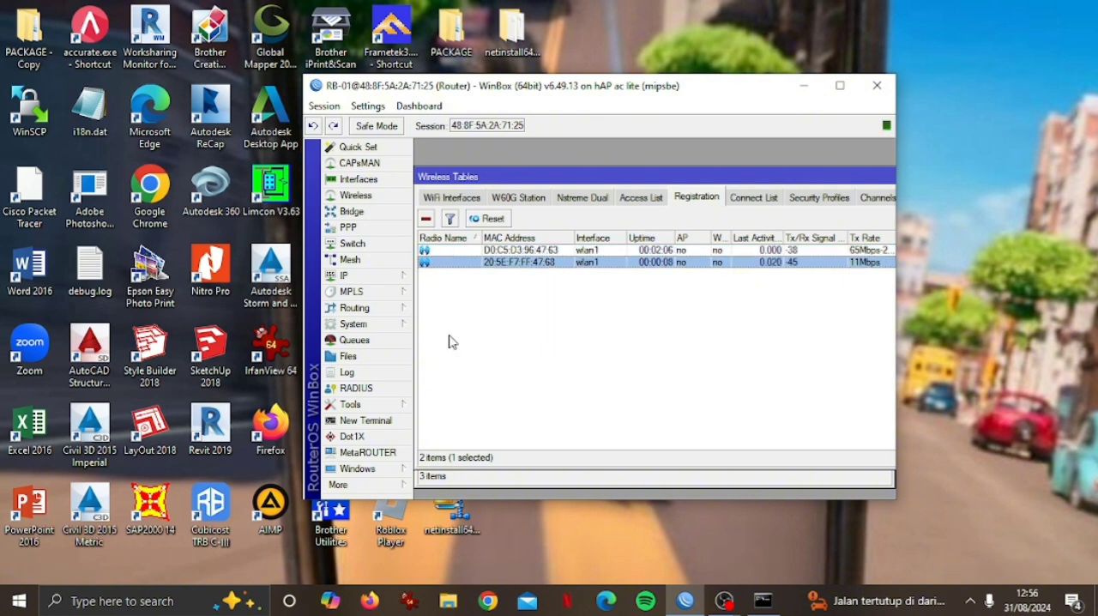
Review the DHCP server leases and check the addresses assigned to the cable and wireless clients.
{"action": "left_click", "coordinate": [378, 275]}
{"action": "left_click", "coordinate": [448, 270]}
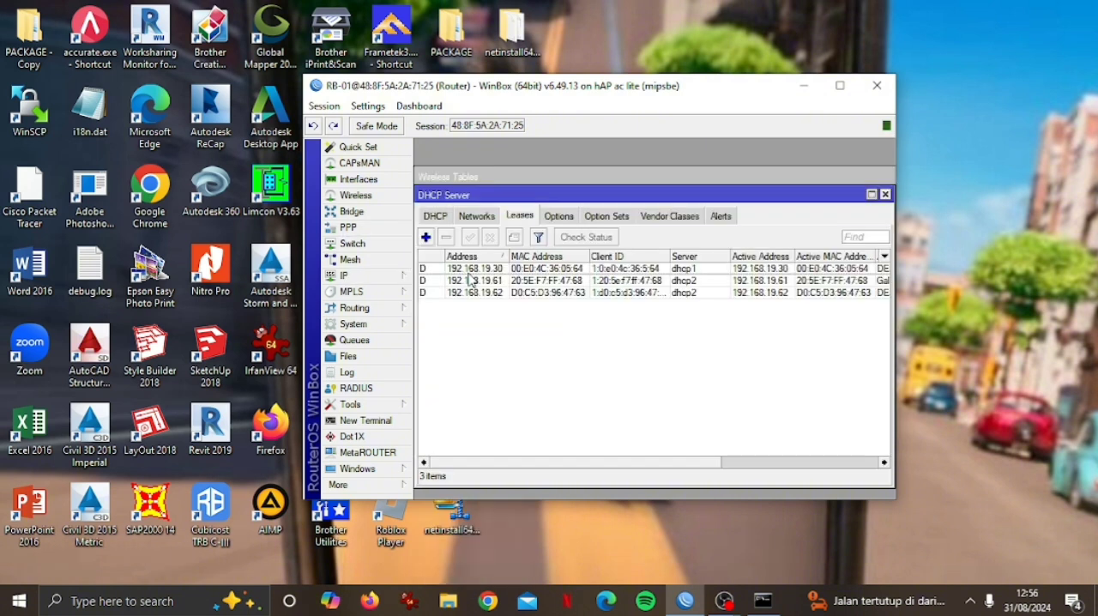
{"action": "left_click", "coordinate": [494, 270]}
{"action": "left_click", "coordinate": [486, 282]}
{"action": "left_click", "coordinate": [477, 293]}
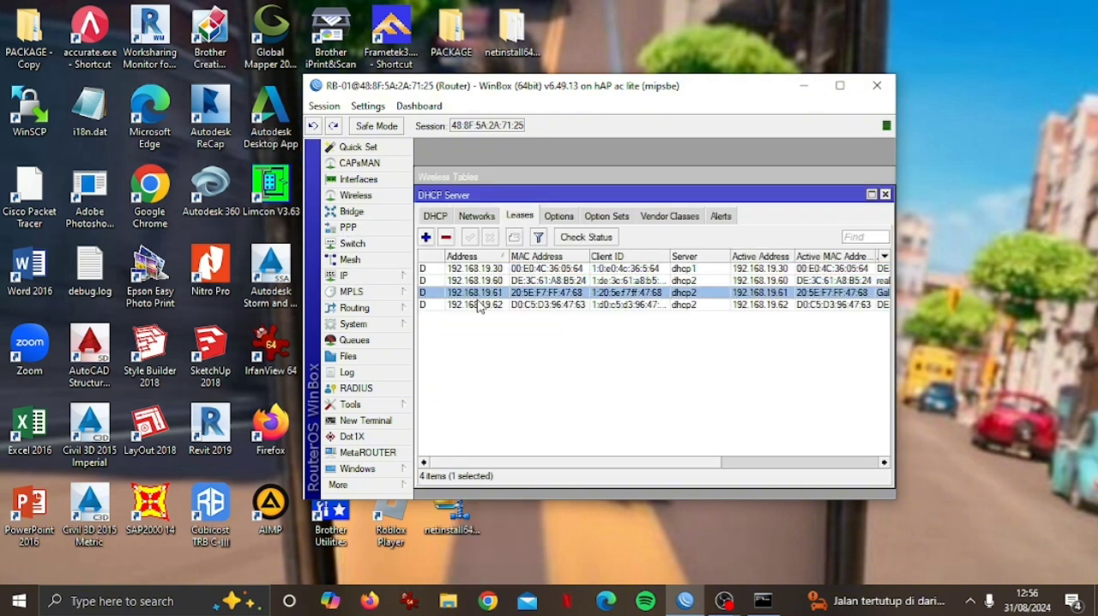
{"action": "left_click", "coordinate": [476, 304]}
Reset the router's configuration with No Default Configuration enabled and confirm the reset.
{"action": "left_click", "coordinate": [361, 327]}
{"action": "left_click", "coordinate": [371, 328]}
{"action": "left_click", "coordinate": [371, 330]}
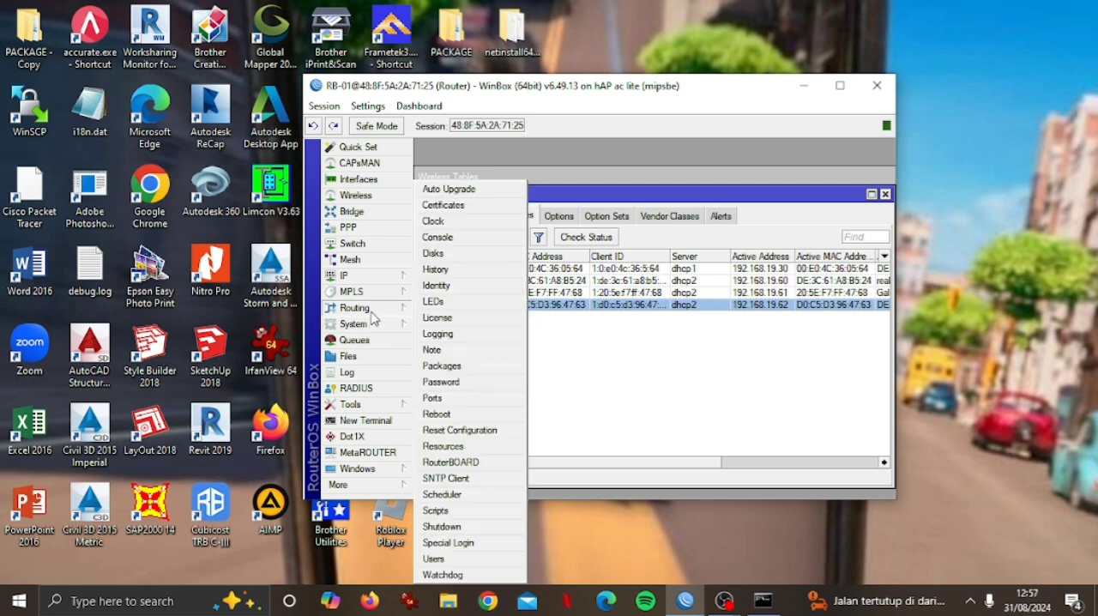
{"action": "left_click", "coordinate": [456, 432]}
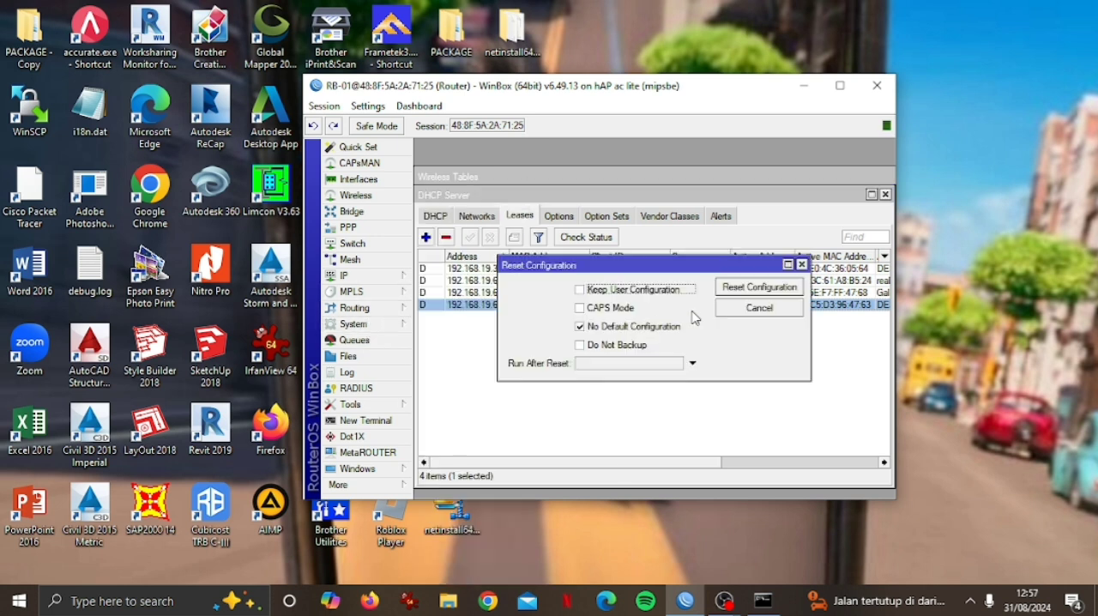
{"action": "left_click", "coordinate": [770, 285]}
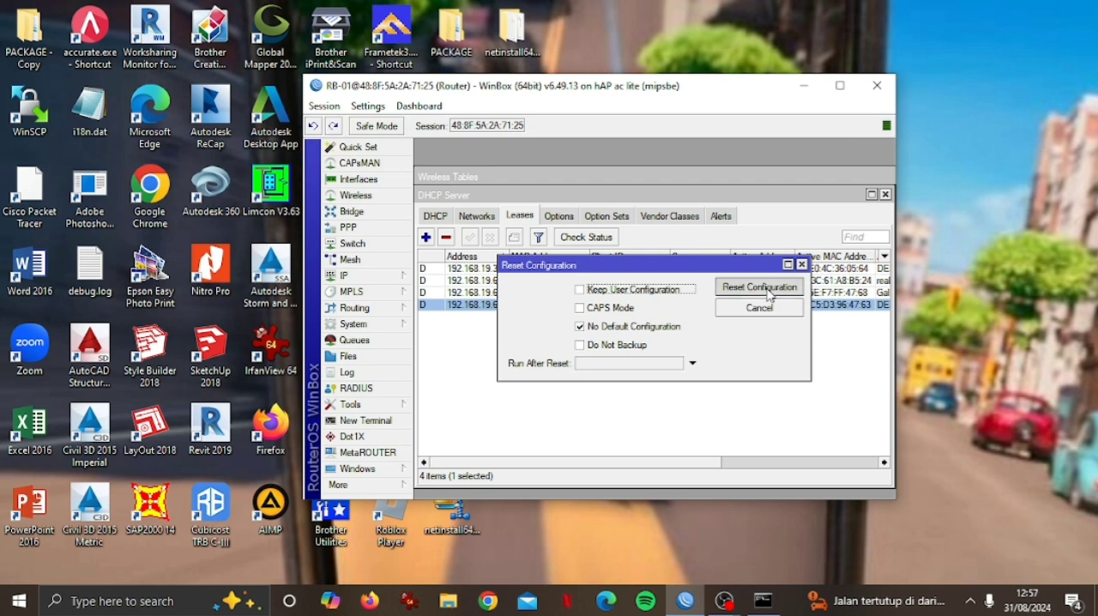
{"action": "left_click", "coordinate": [666, 314]}
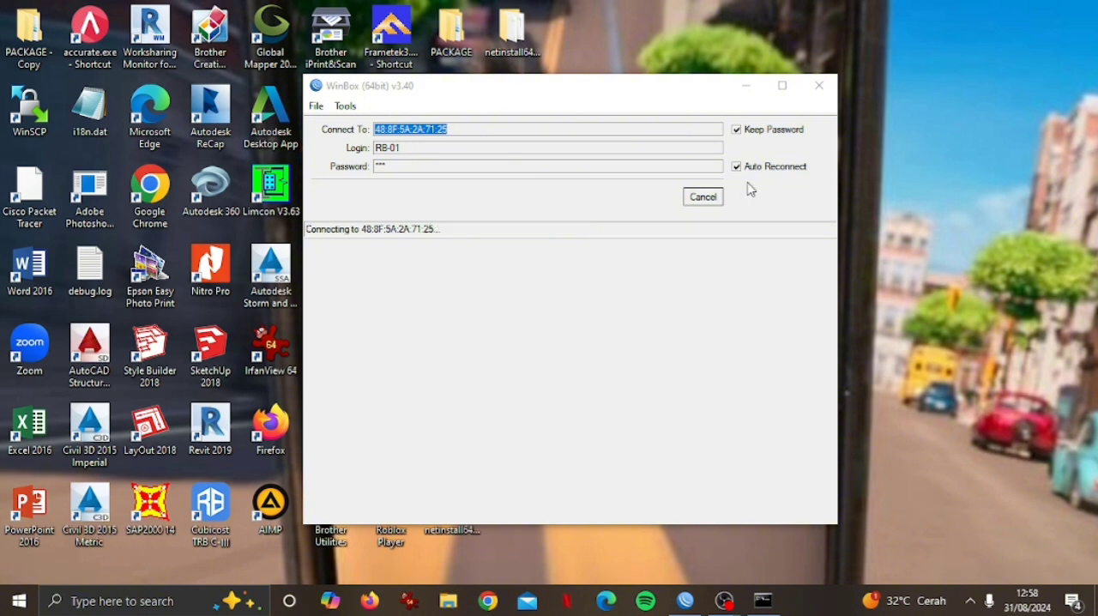
Cancel the automatic reconnection to the router and refresh the neighbors list.
{"action": "left_click", "coordinate": [704, 201]}
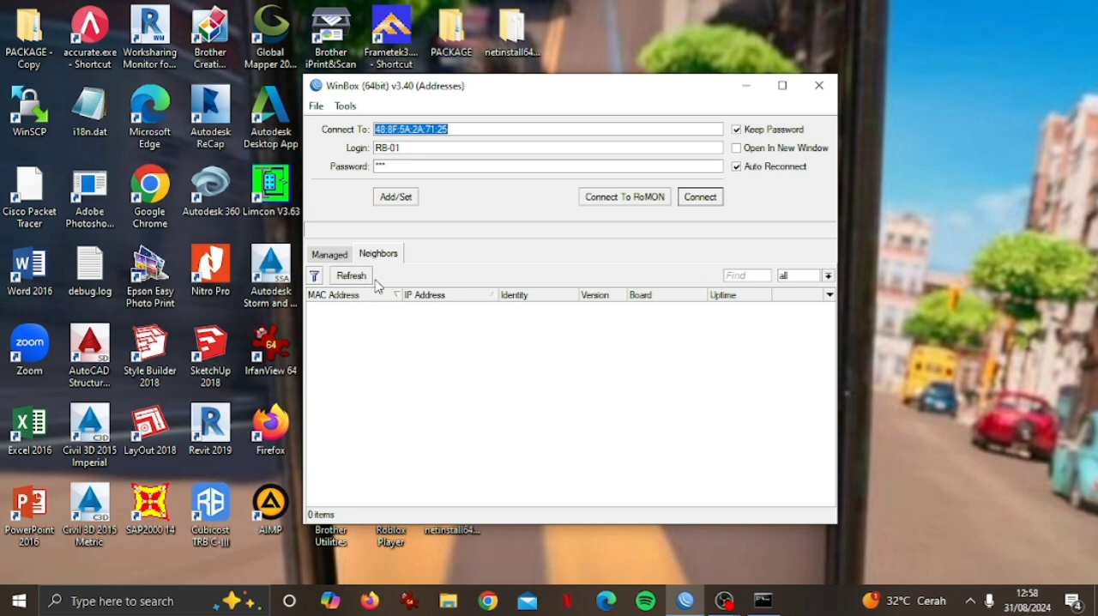
{"action": "left_click", "coordinate": [368, 280]}
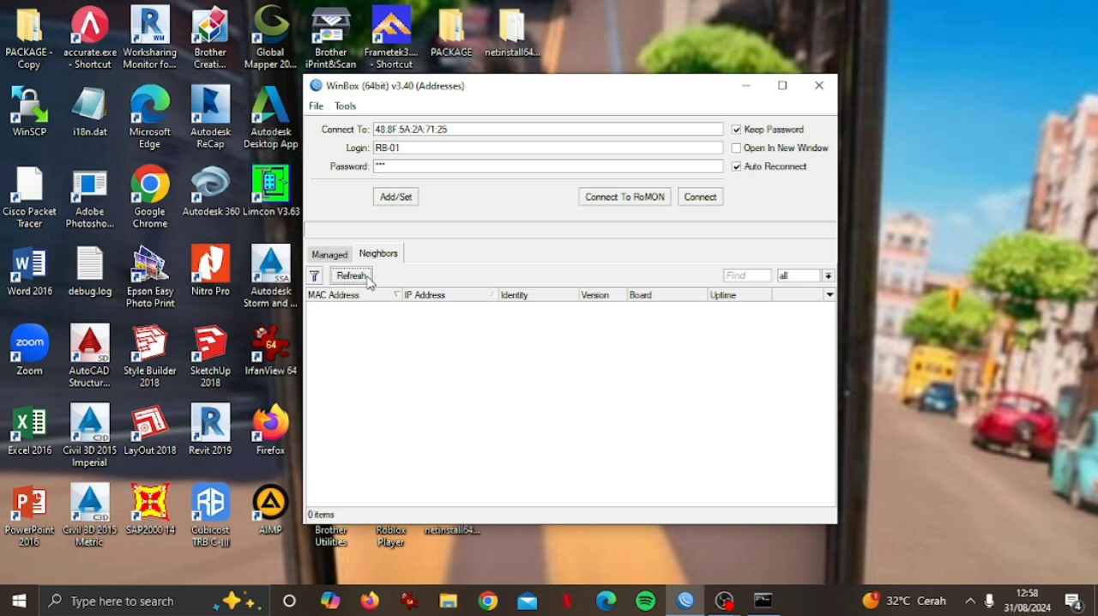
{"action": "left_click", "coordinate": [369, 278]}
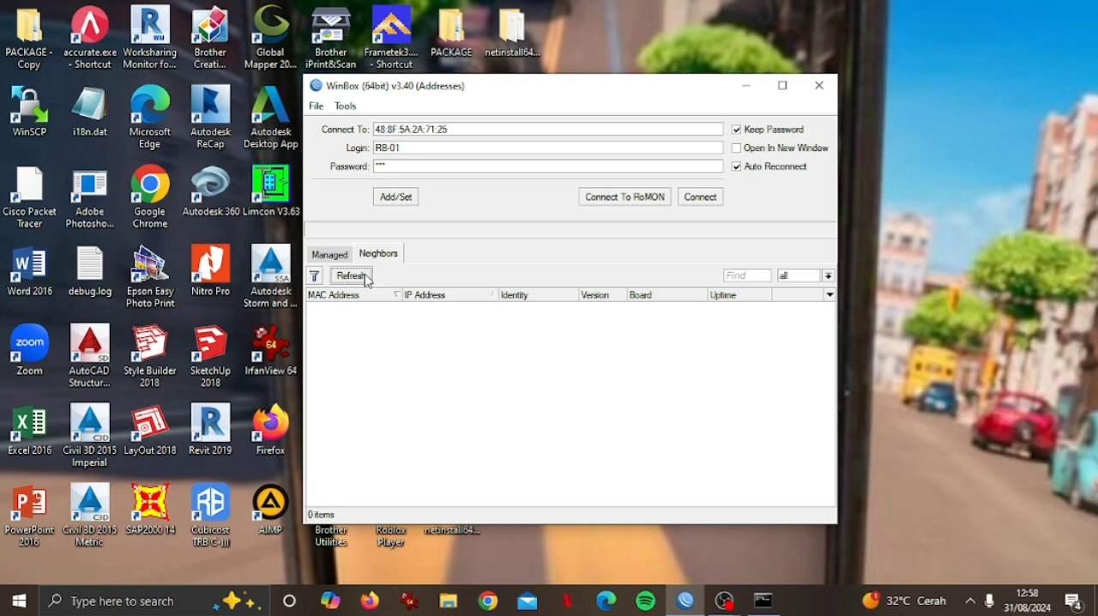